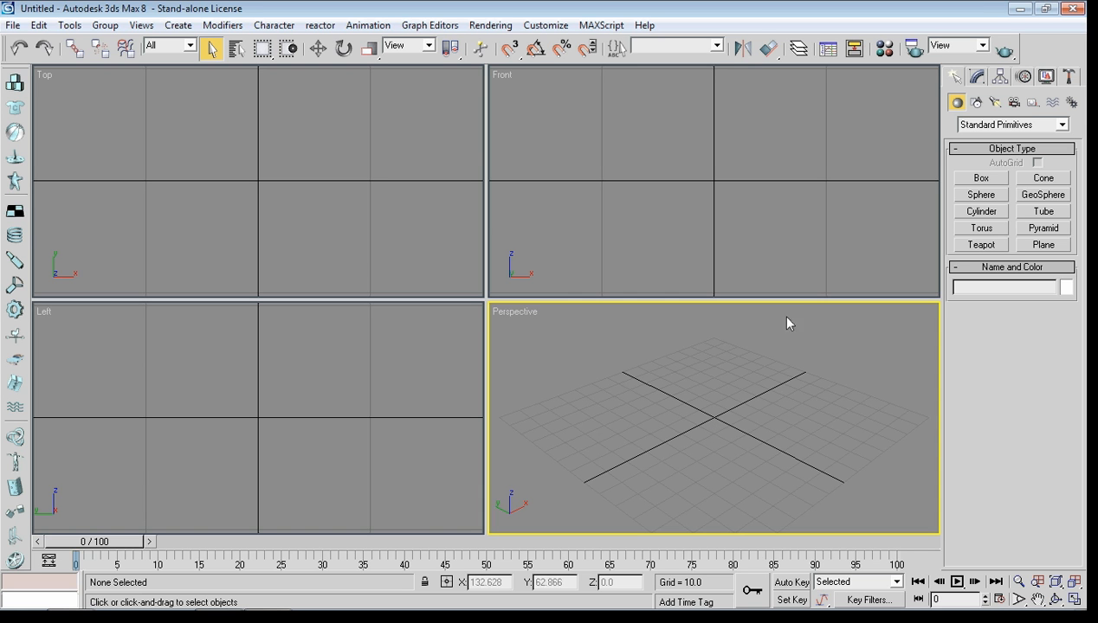
# Create a thin flat box over the perspective grid, about 139 long, 138 wide and 0.36 high
pyautogui.click(981, 179)
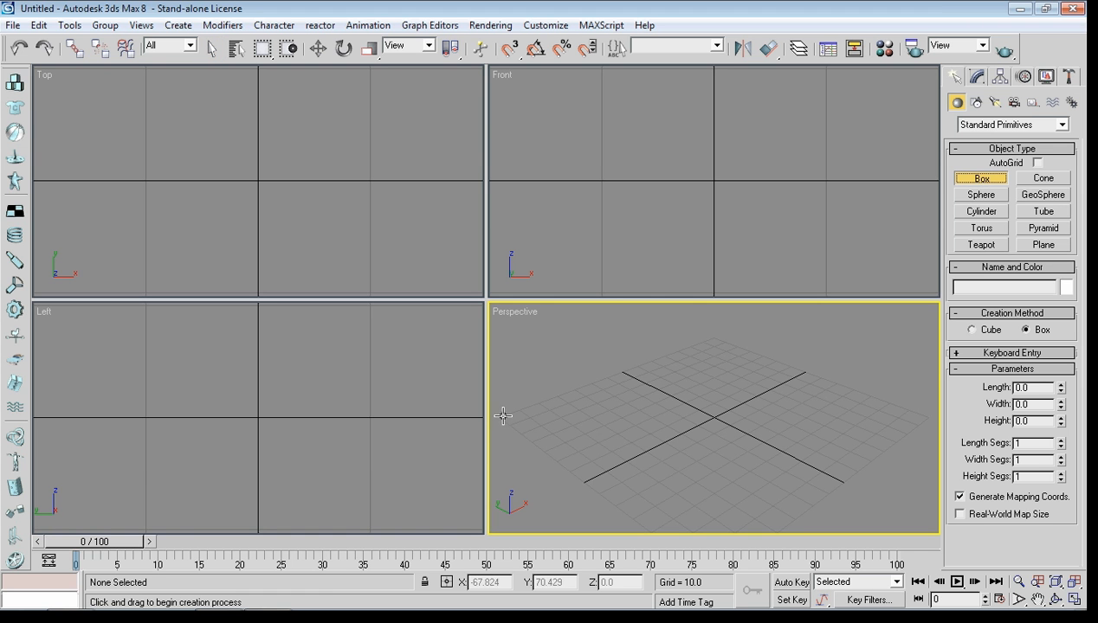
pyautogui.moveTo(499, 417); pyautogui.dragTo(930, 421)
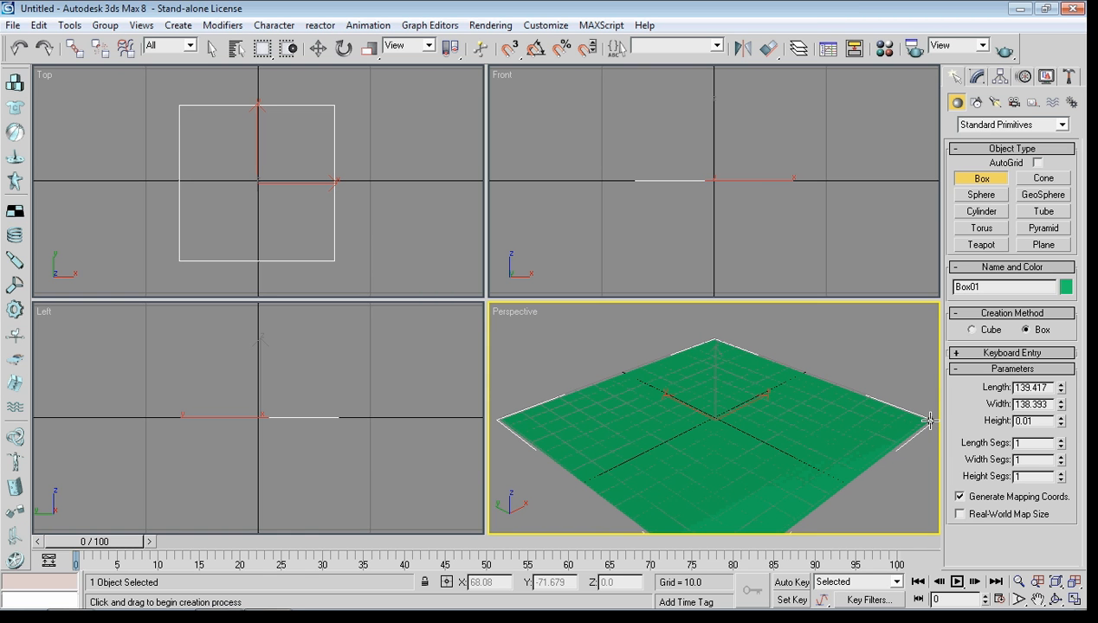
pyautogui.moveTo(930, 421); pyautogui.dragTo(929, 420)
pyautogui.click(929, 420)
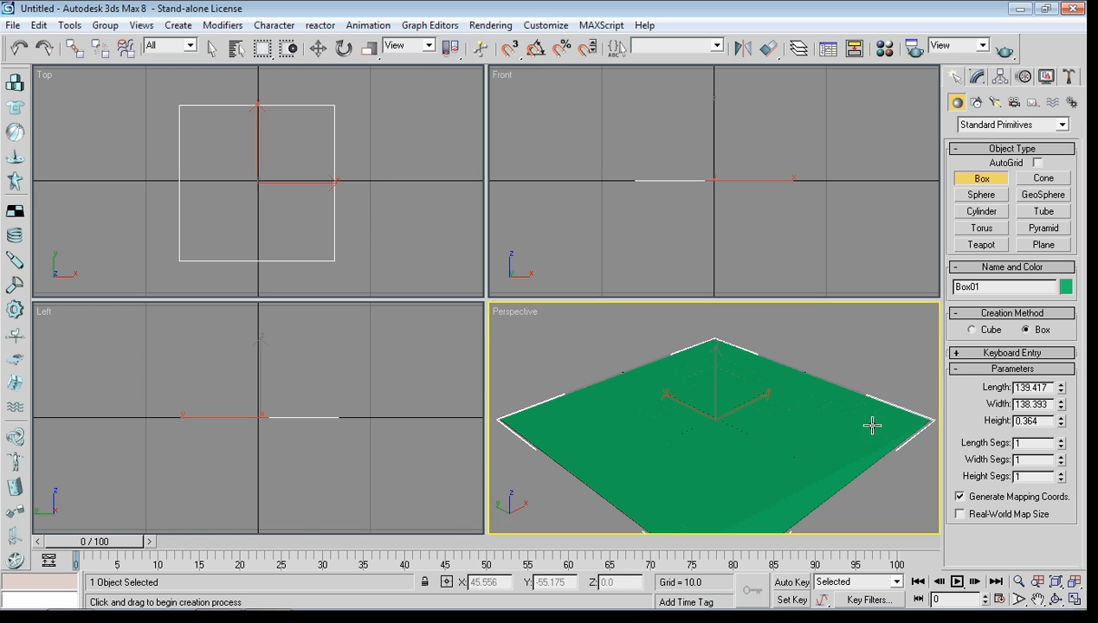
# Change the flat box's object color to white
pyautogui.click(1065, 289)
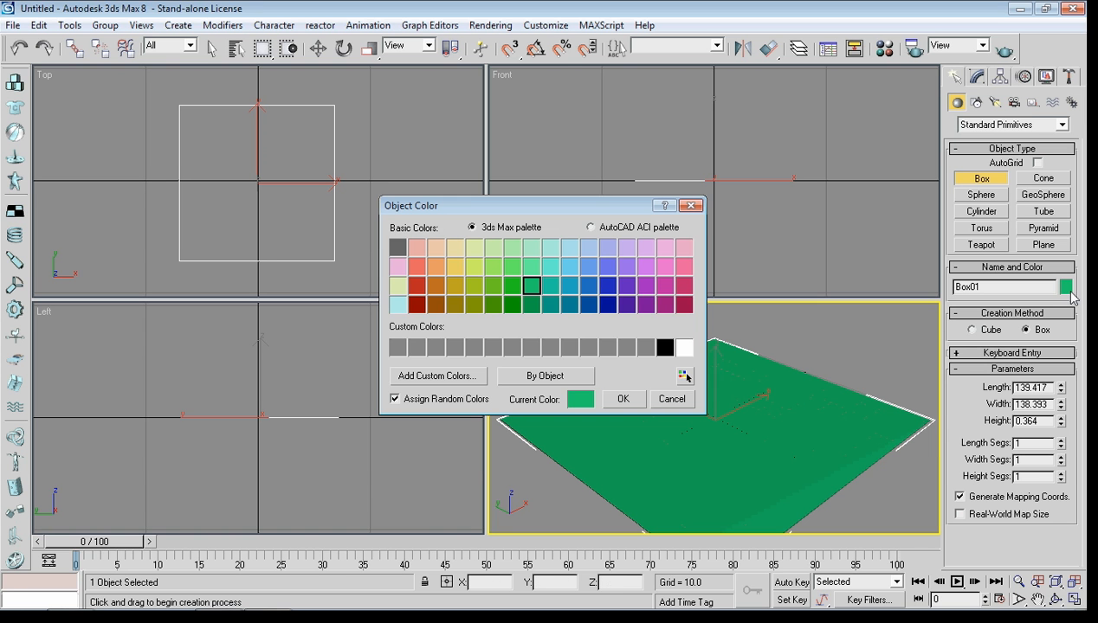
pyautogui.click(684, 347)
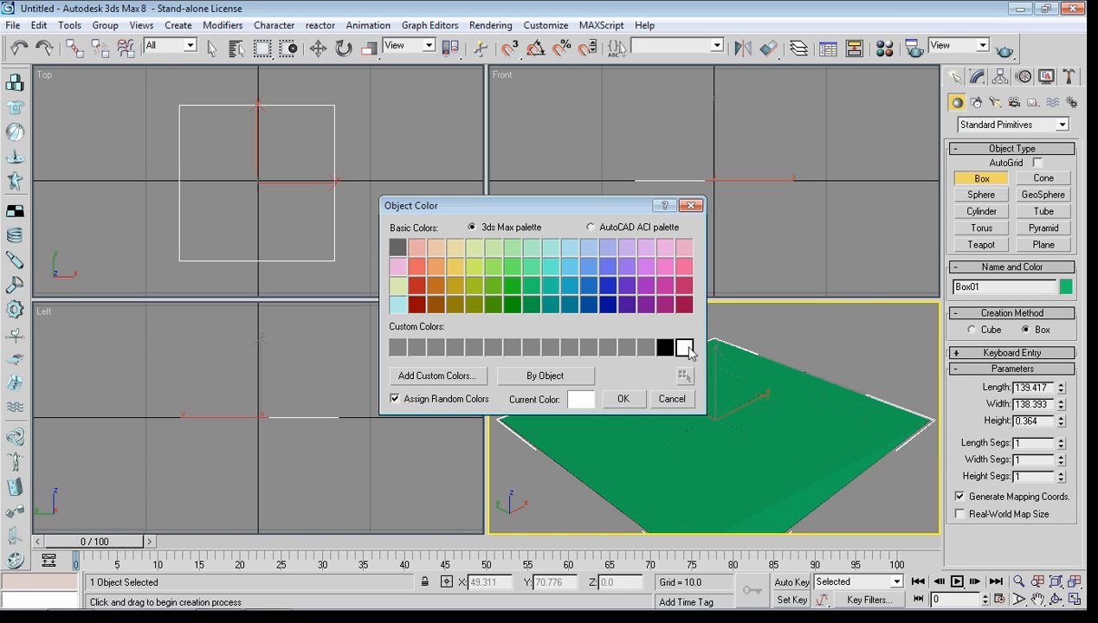
pyautogui.click(622, 399)
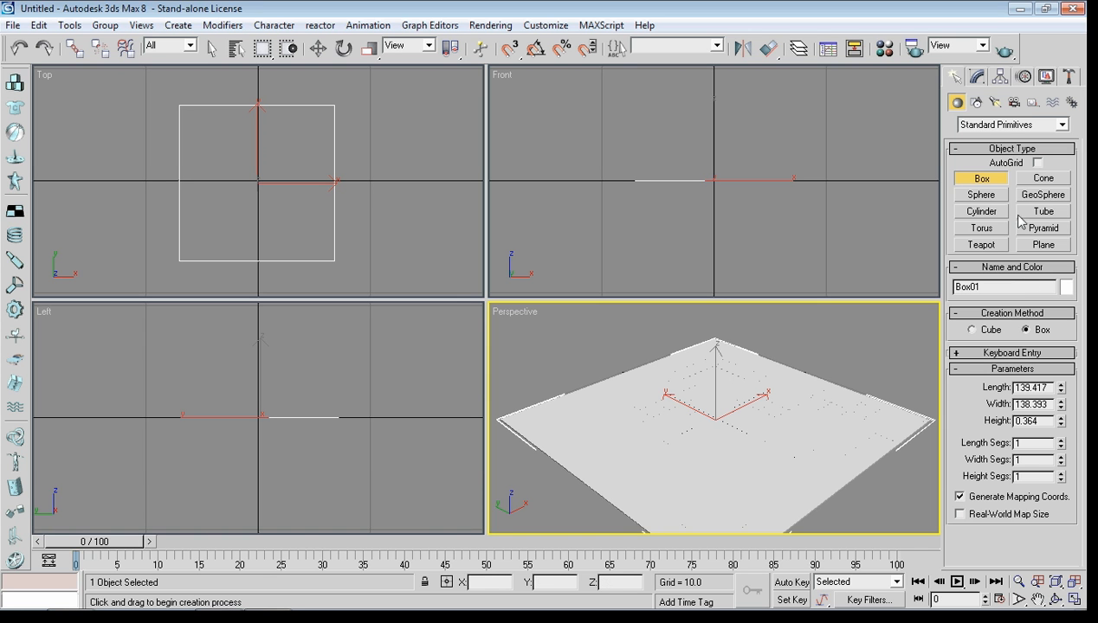
# Create a cylinder near the far corner of the white box, about 8.9 in radius and 12.9 high
pyautogui.click(983, 213)
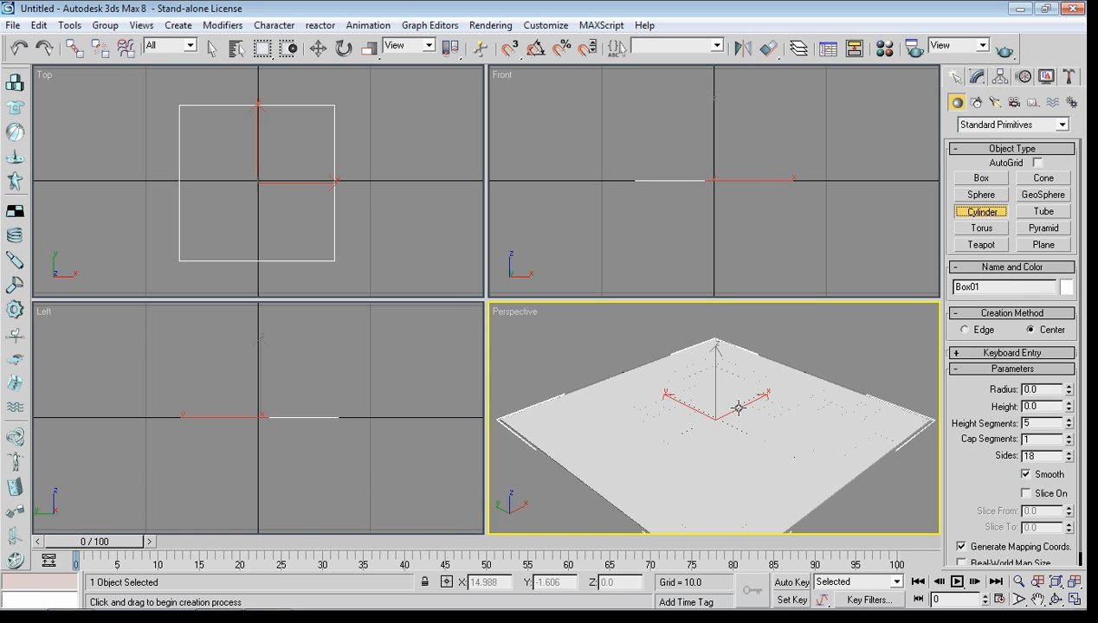
pyautogui.click(725, 356)
pyautogui.moveTo(725, 356); pyautogui.dragTo(725, 361)
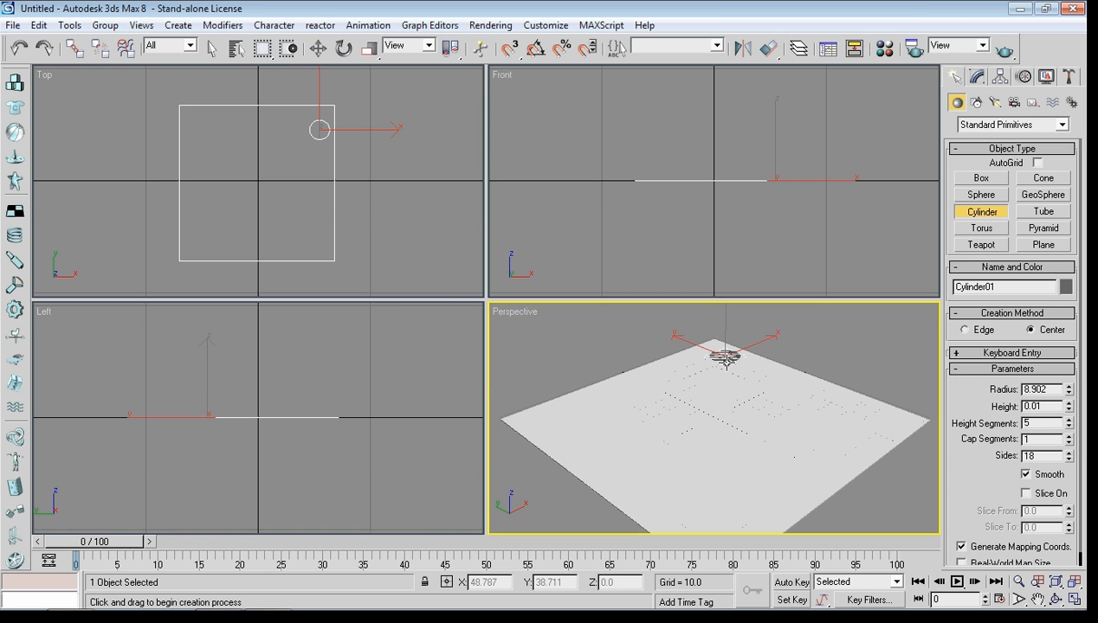
pyautogui.click(726, 342)
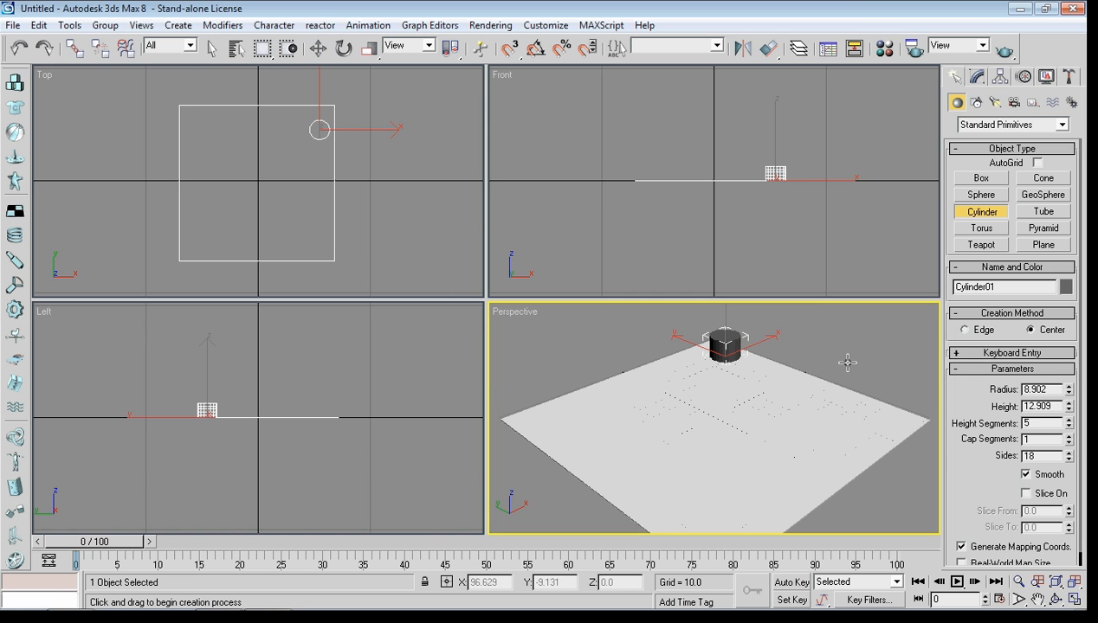
# Try a radius of 2 and then a radius of 5 for the cylinder
pyautogui.moveTo(1039, 389); pyautogui.dragTo(1007, 388)
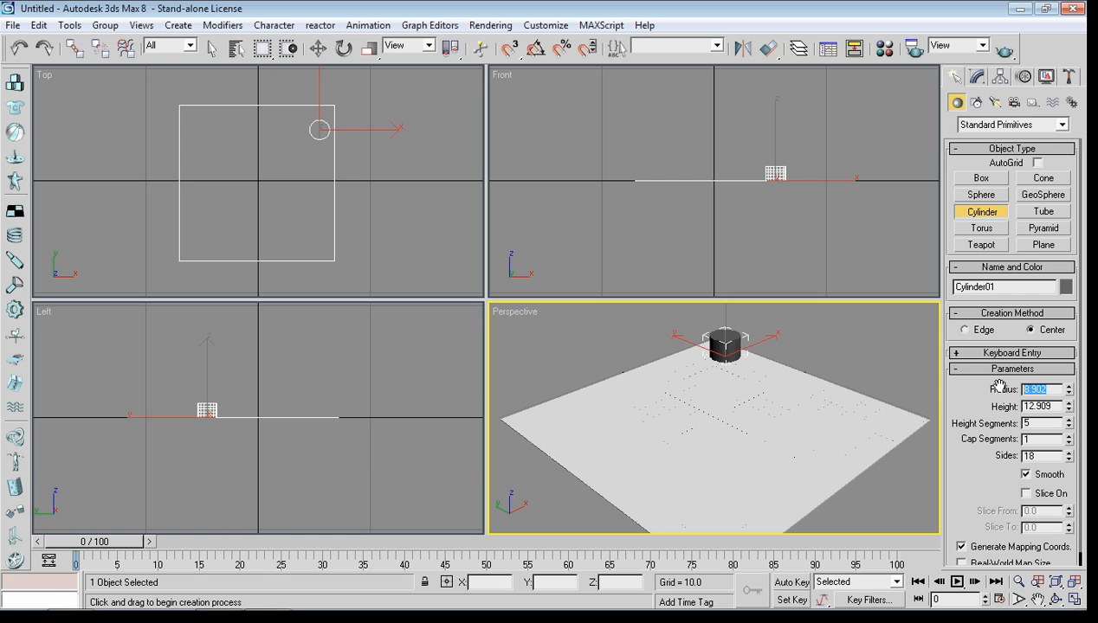
pyautogui.write('2')
pyautogui.press('Return')
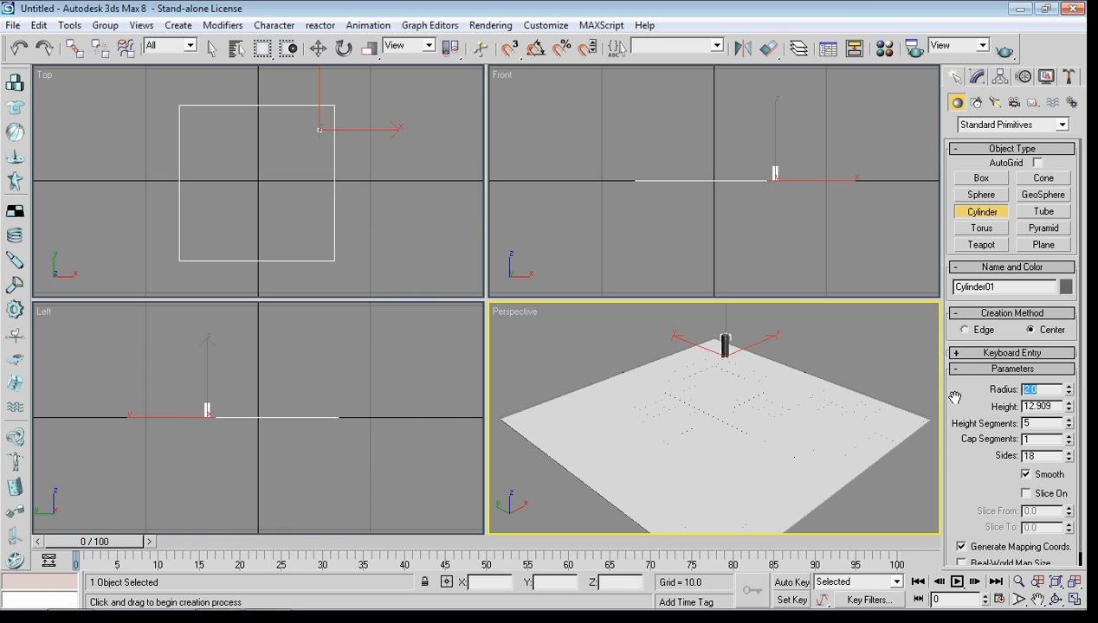
pyautogui.moveTo(1043, 390); pyautogui.dragTo(1028, 390)
pyautogui.write('5')
pyautogui.press('Return')
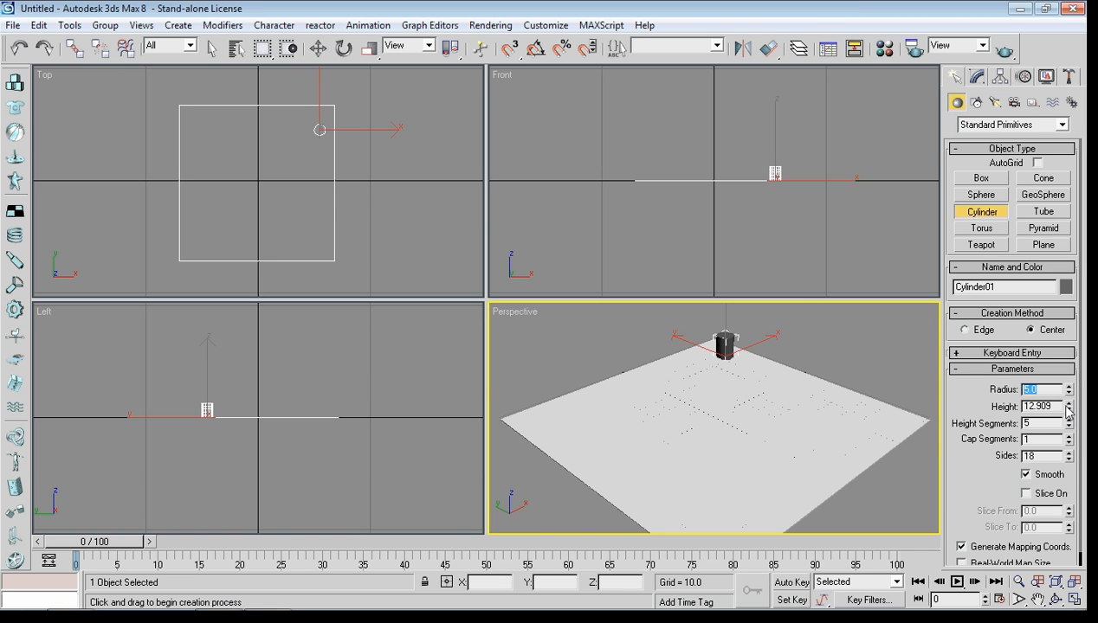
# Set the cylinder's height to 10 and reduce its radius to about 3.97
pyautogui.moveTo(1051, 407); pyautogui.dragTo(1023, 407)
pyautogui.write('10')
pyautogui.press('Return')
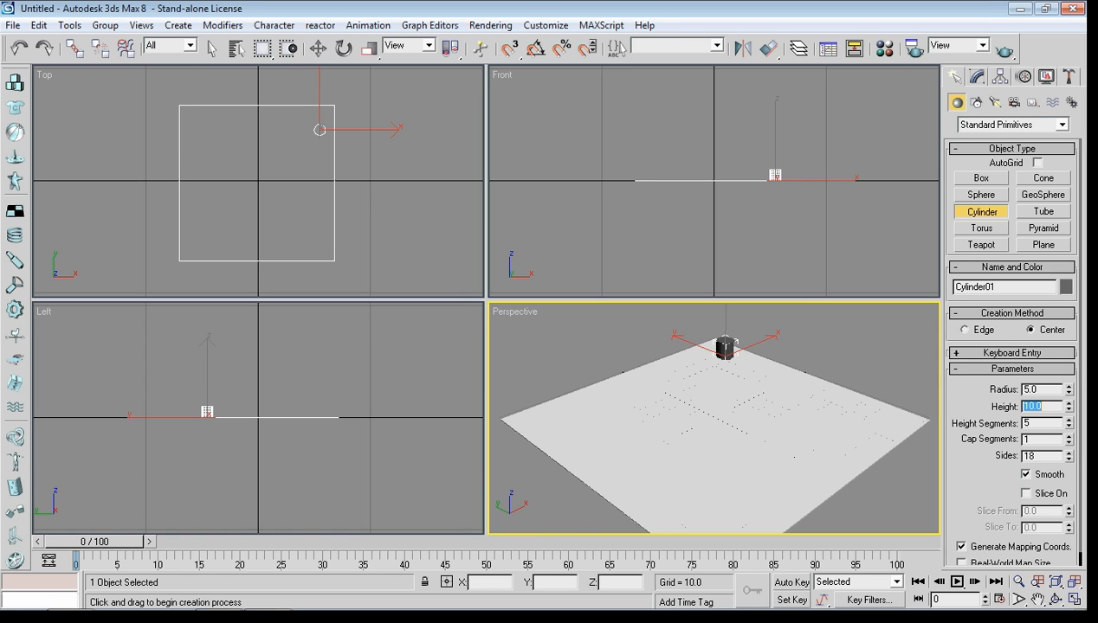
pyautogui.click(1070, 394)
pyautogui.moveTo(1072, 397); pyautogui.dragTo(1071, 397)
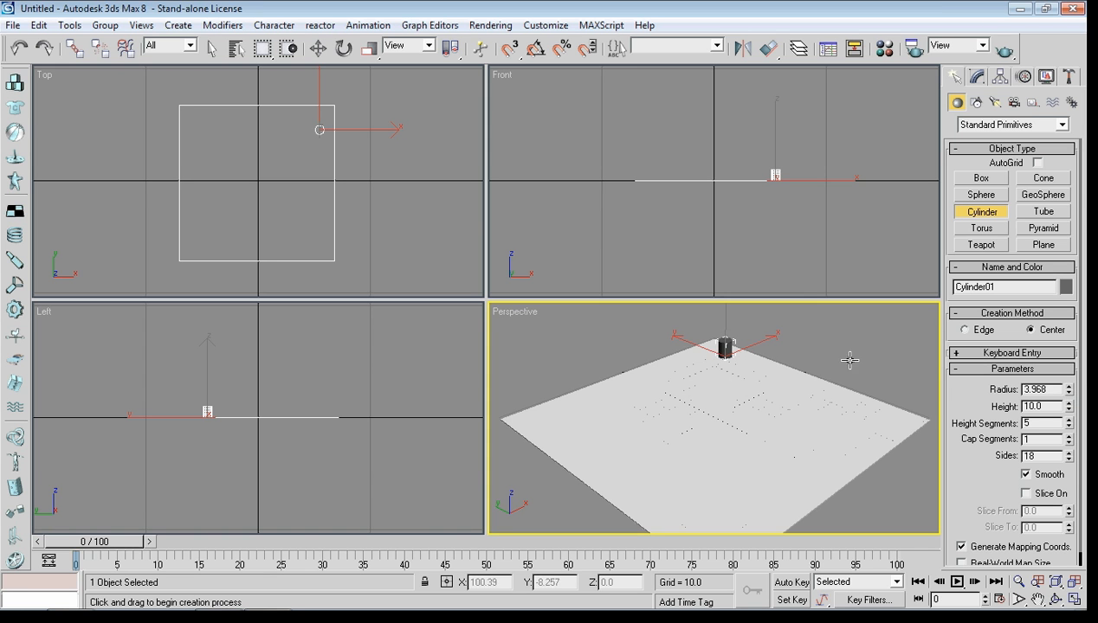
pyautogui.click(727, 342)
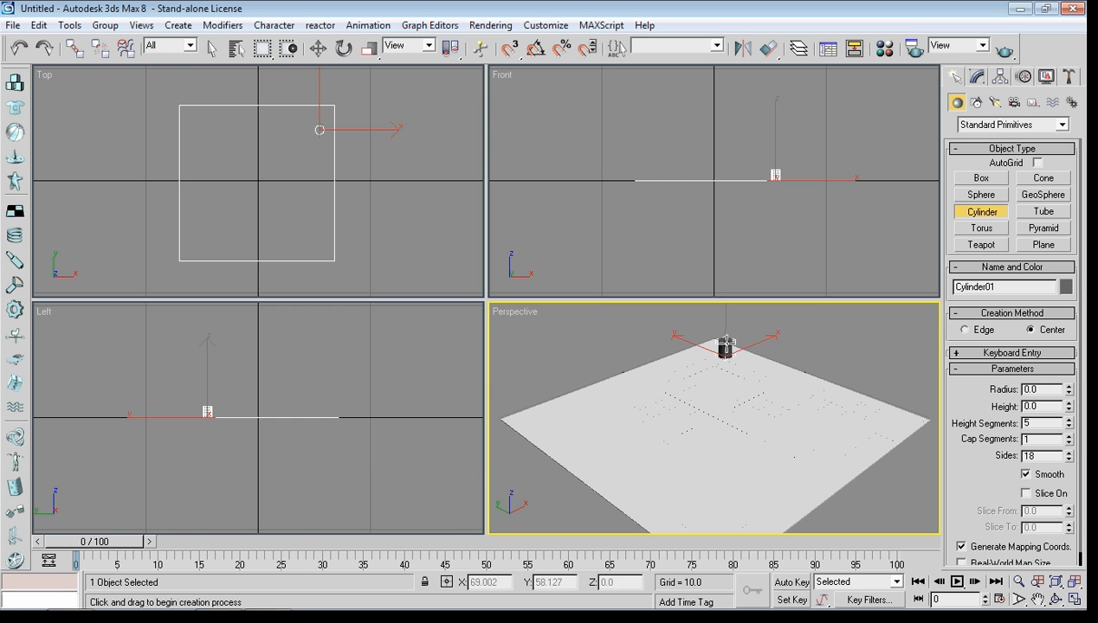
# Clone the cylinder along the Y axis at about 8.8 unit spacing to form a straight row of six cylinders
pyautogui.click(318, 50)
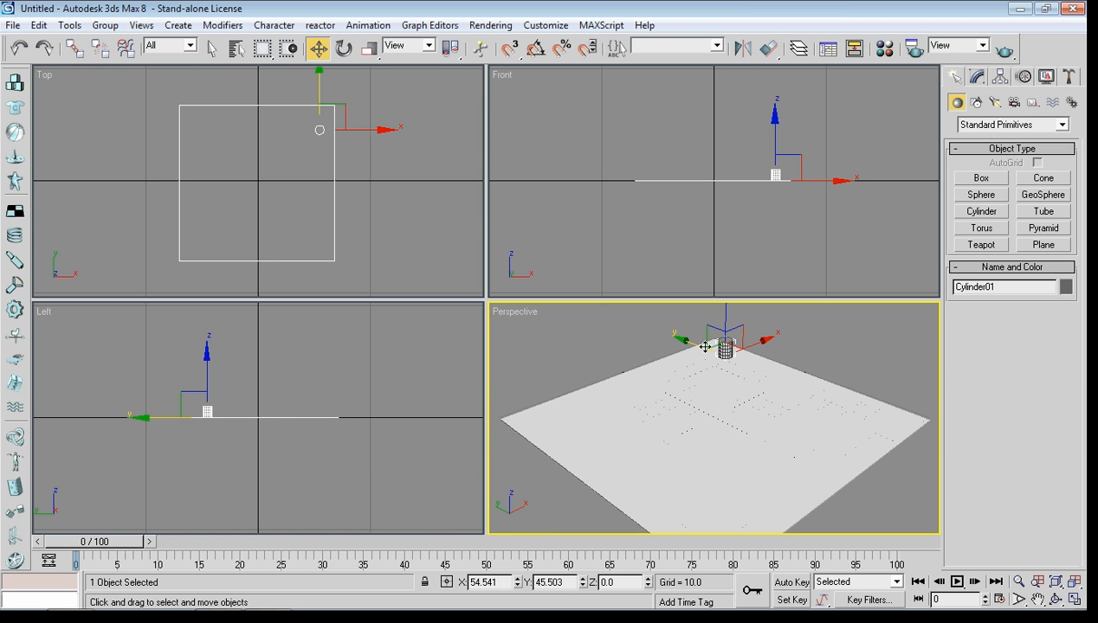
pyautogui.keyDown('shift'); pyautogui.moveTo(705, 347); pyautogui.dragTo(717, 357); pyautogui.keyUp('shift')
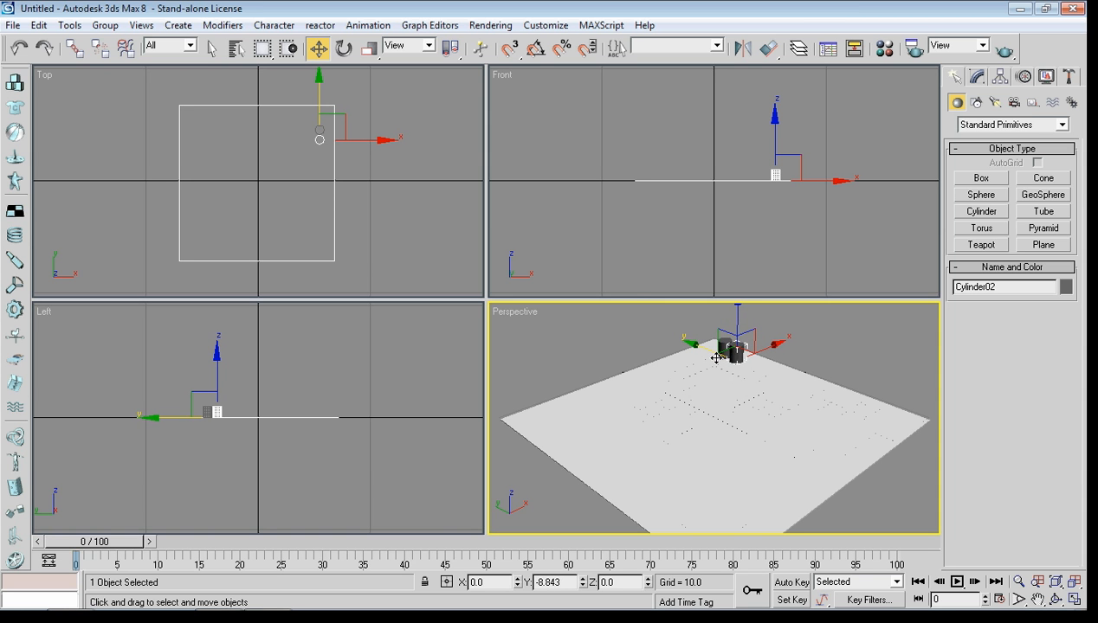
pyautogui.keyDown('shift'); pyautogui.moveTo(716, 357); pyautogui.dragTo(715, 358); pyautogui.keyUp('shift')
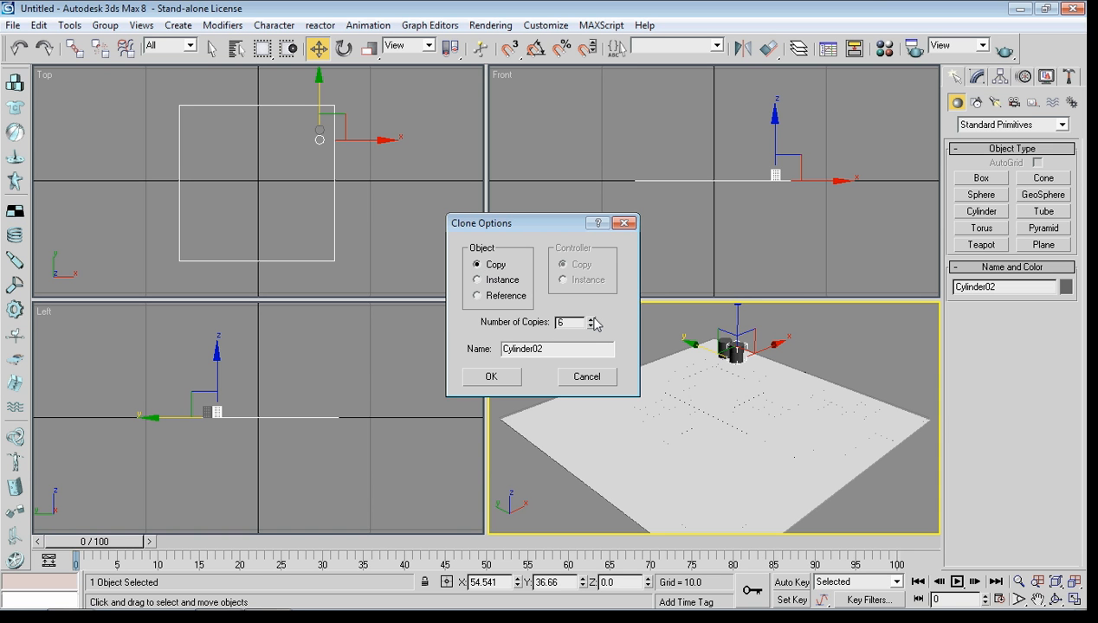
pyautogui.click(506, 382)
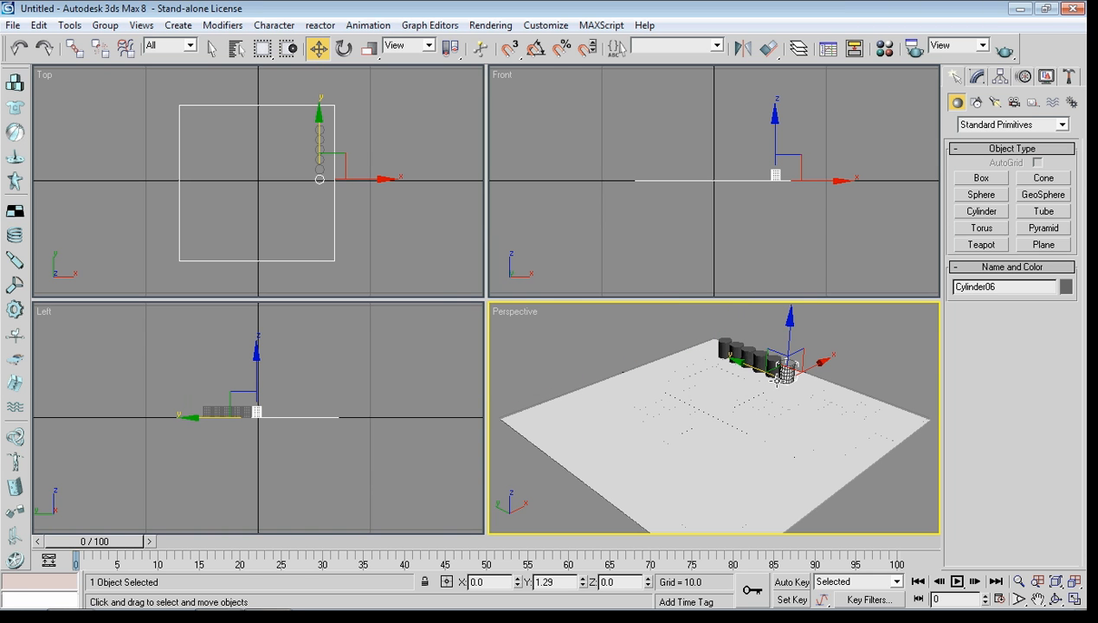
# Clone the row of six cylinders once, about 11.3 units upward, as a second row stacked on the first
pyautogui.moveTo(757, 162); pyautogui.dragTo(788, 184)
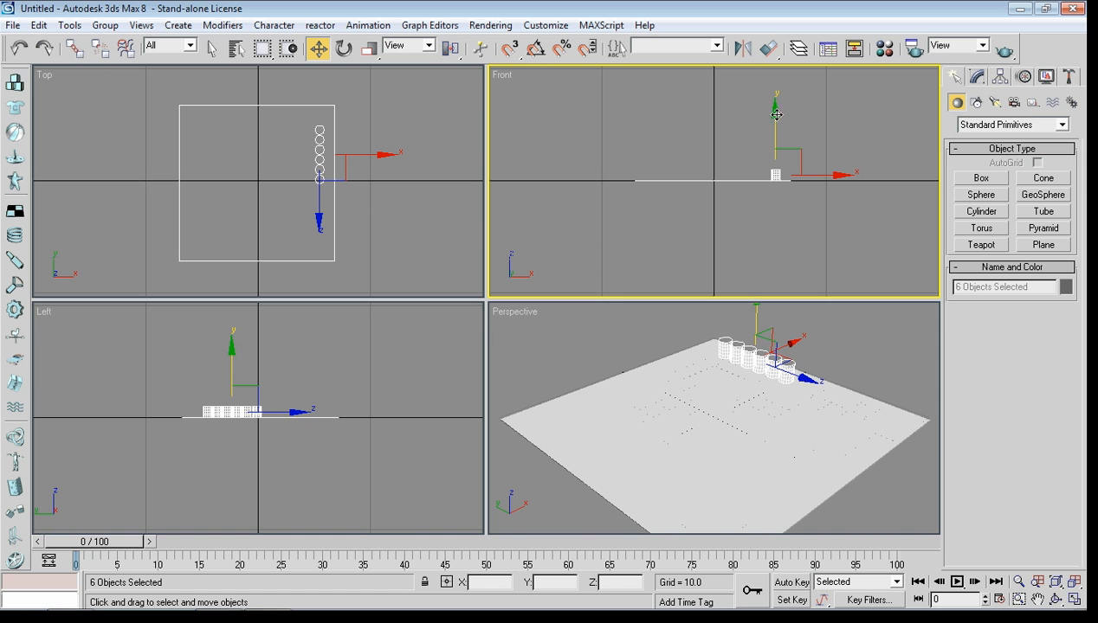
pyautogui.keyDown('shift'); pyautogui.moveTo(777, 114); pyautogui.dragTo(776, 104); pyautogui.keyUp('shift')
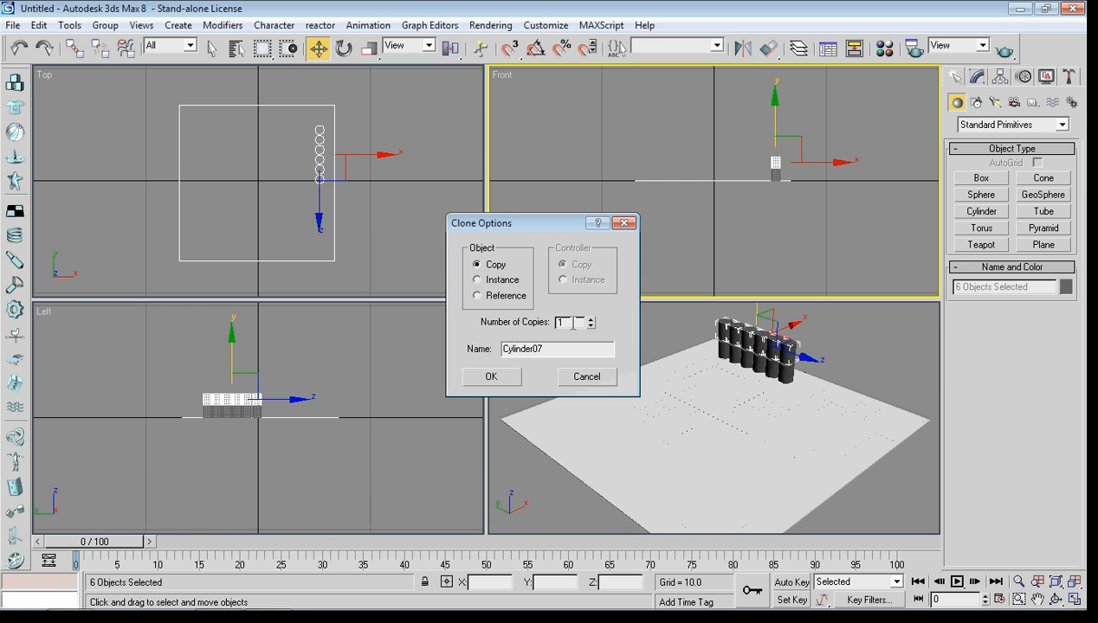
pyautogui.click(509, 374)
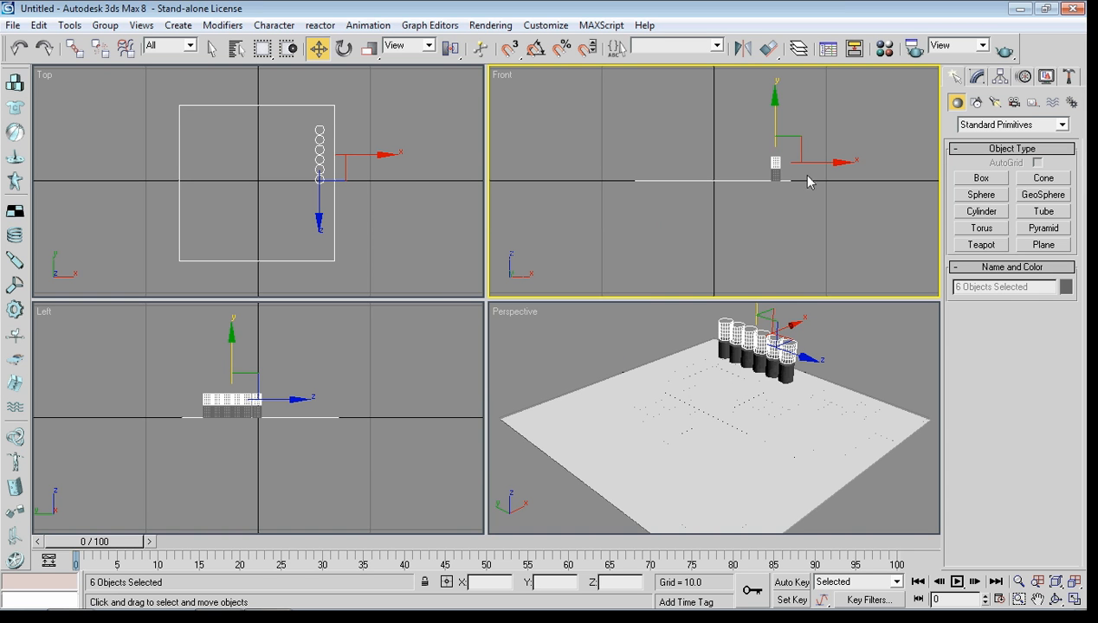
# Shift the second row about 3.6 units along its length and delete its overhanging end cylinder
pyautogui.moveTo(288, 405); pyautogui.dragTo(298, 397)
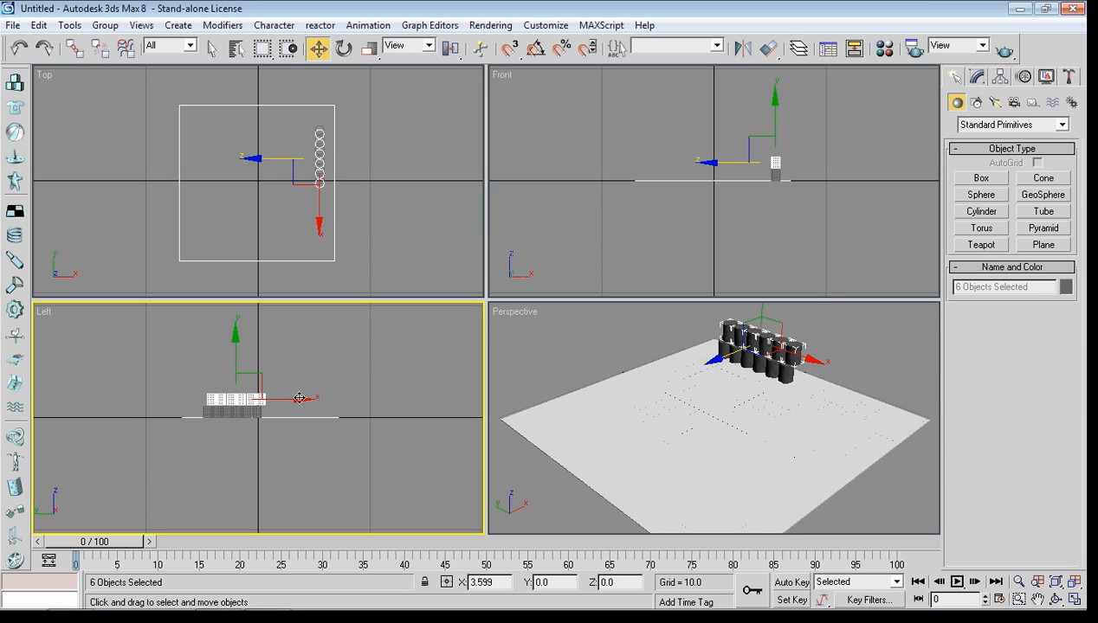
pyautogui.click(858, 330)
pyautogui.click(798, 358)
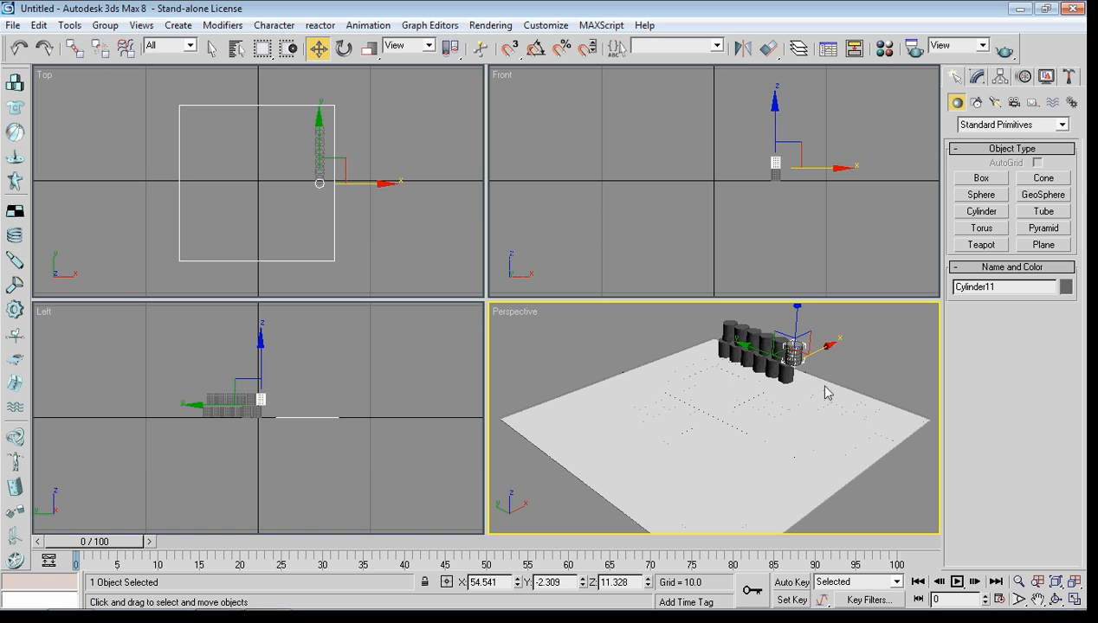
pyautogui.click(824, 379)
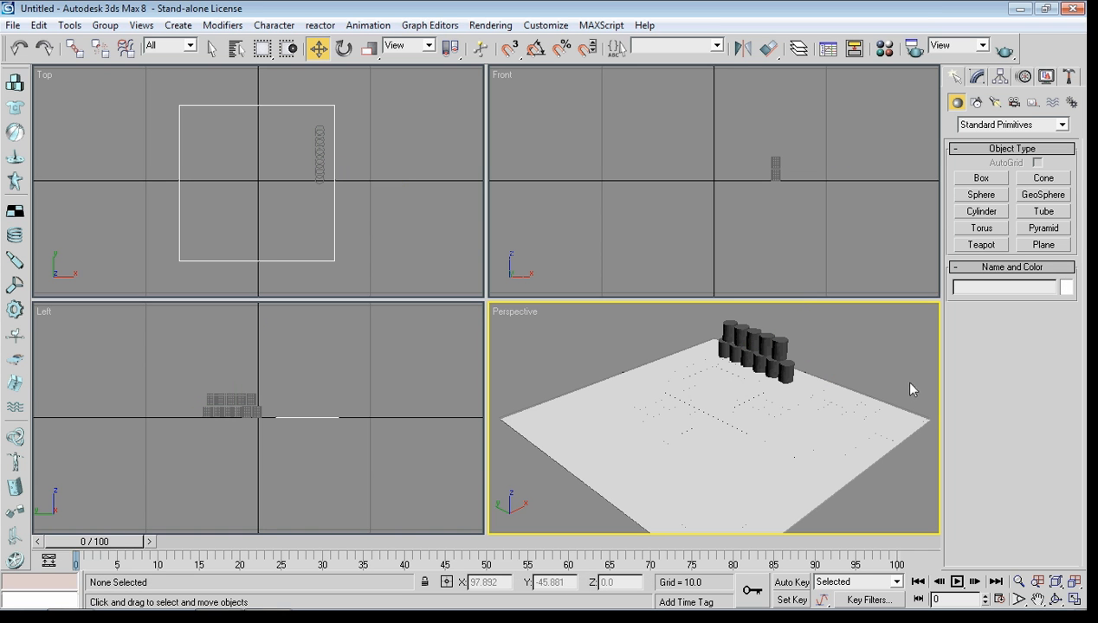
# Clone the second row's five cylinders about 11.3 units upward to make a third row
pyautogui.click(768, 153)
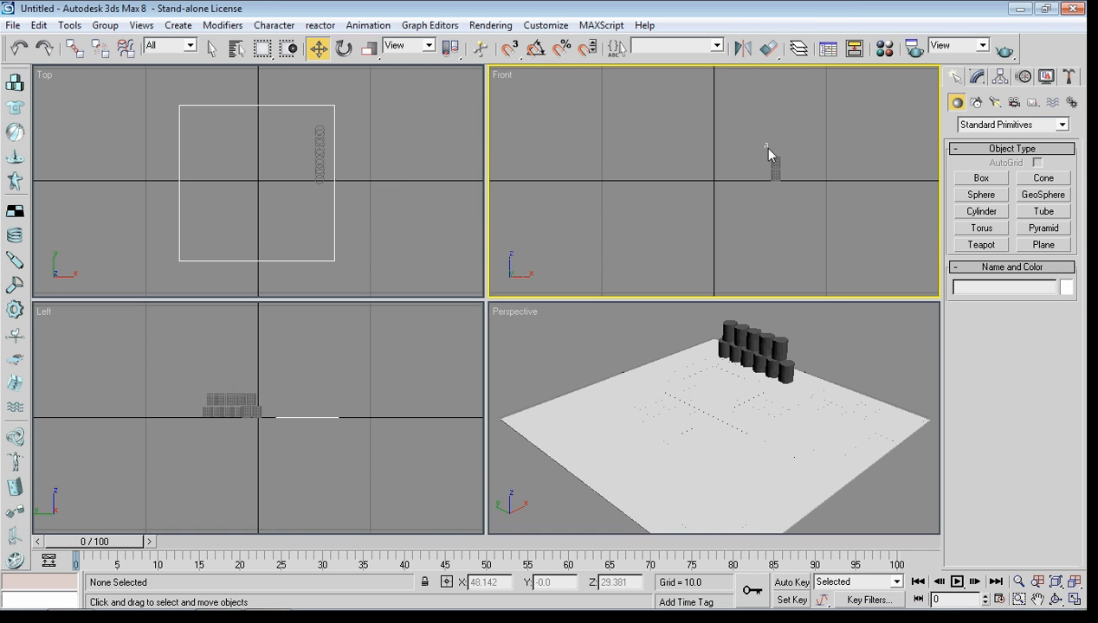
pyautogui.moveTo(782, 168); pyautogui.dragTo(785, 170)
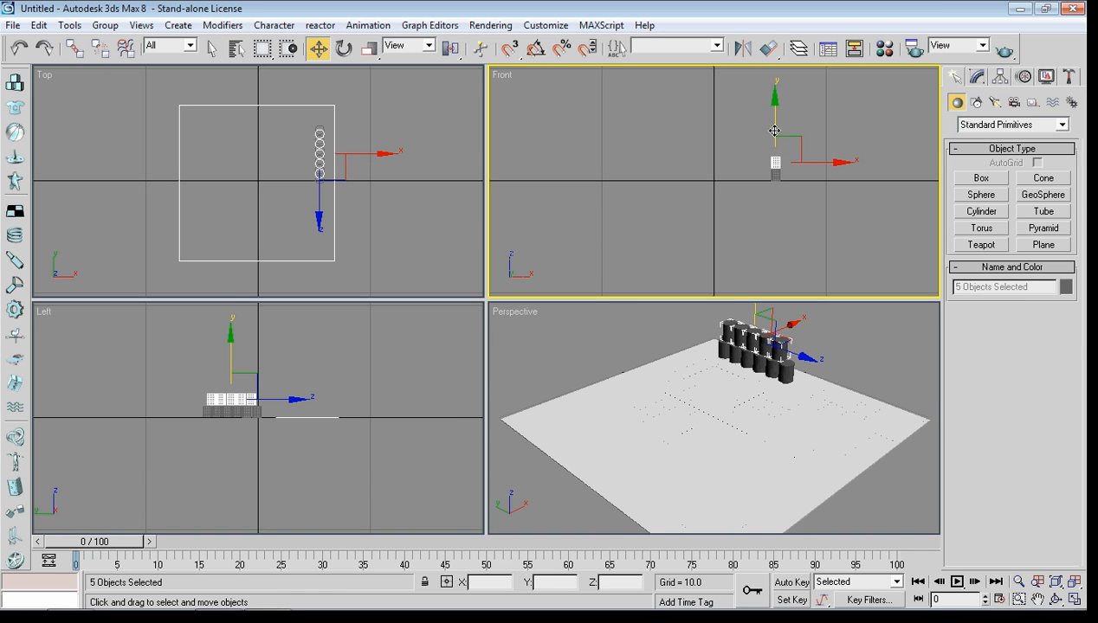
pyautogui.moveTo(775, 132); pyautogui.dragTo(776, 118)
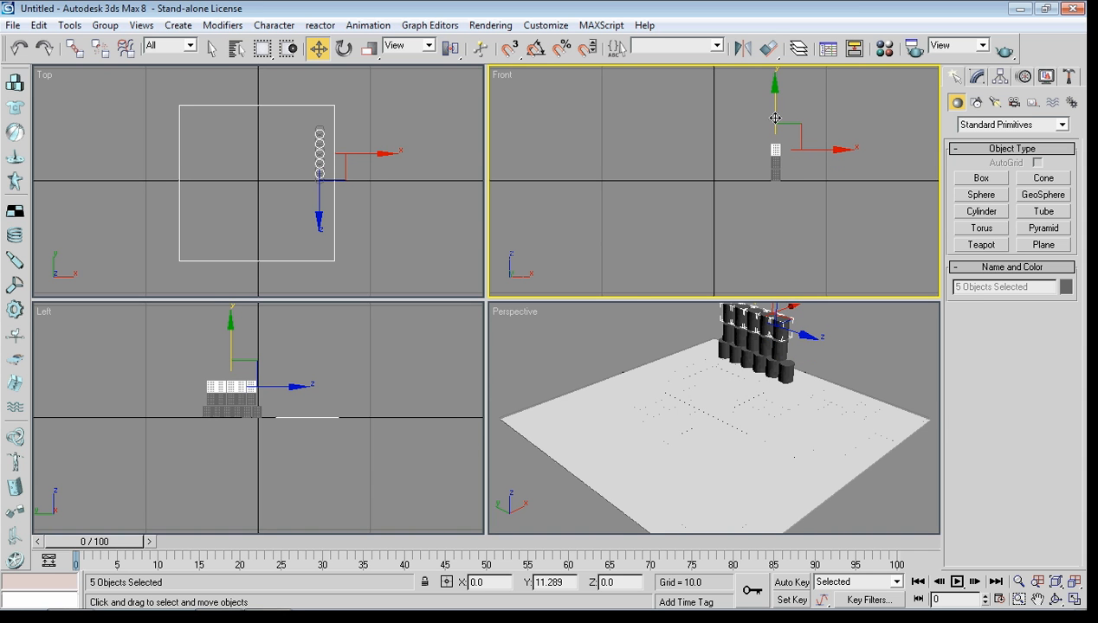
pyautogui.hotkey('ctrl', 'v')
pyautogui.click(508, 377)
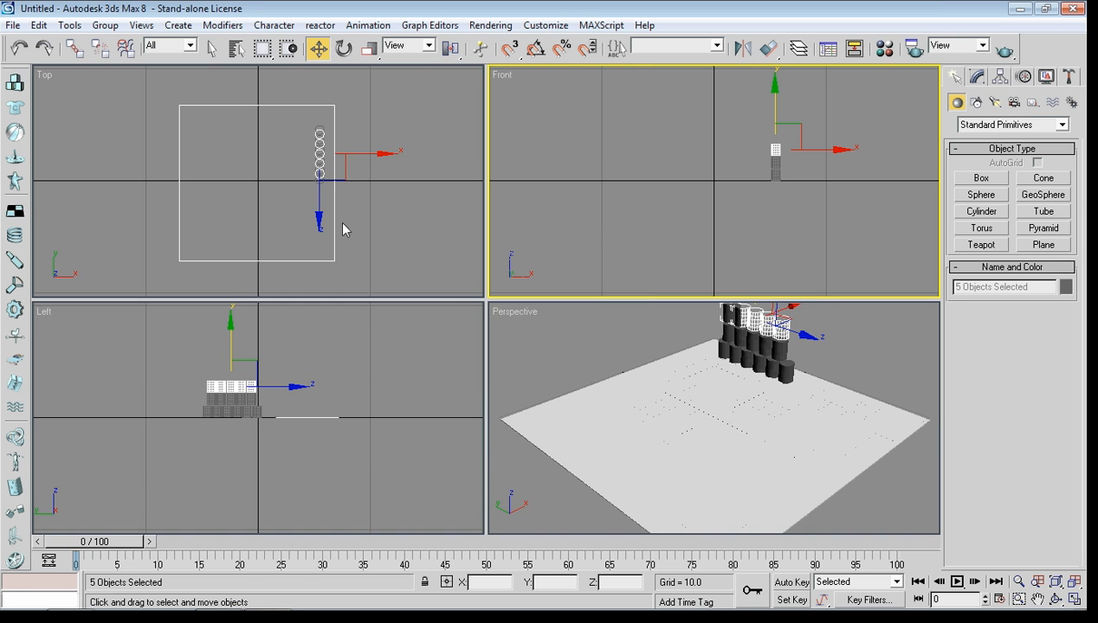
# Shift the third row about 5 units along its length and delete its overhanging end cylinder
pyautogui.rightClick(317, 216)
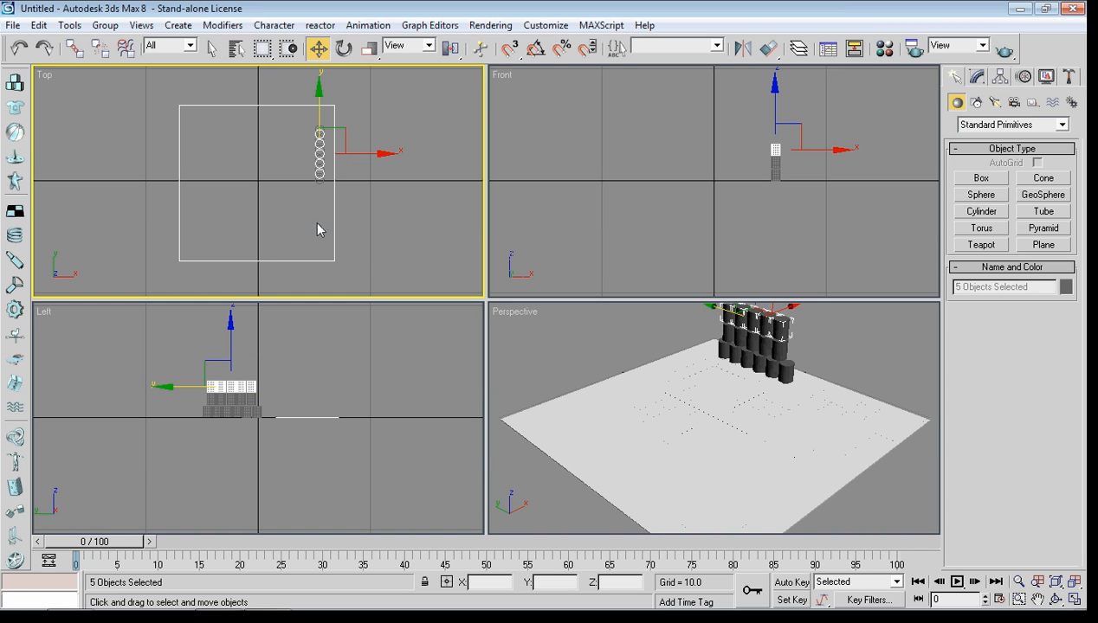
pyautogui.click(318, 217)
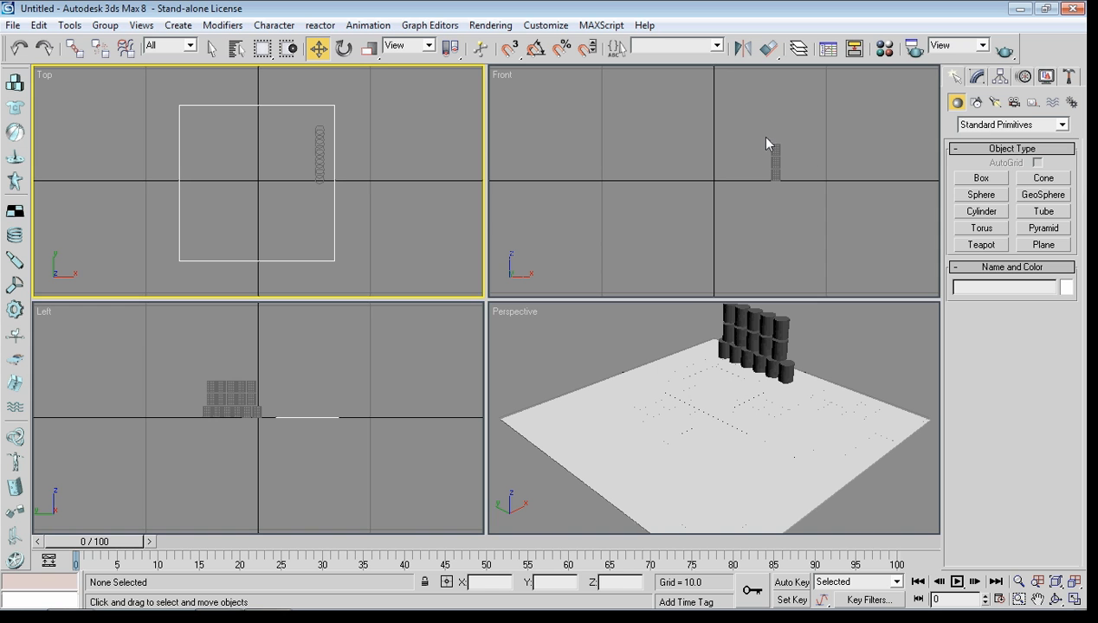
pyautogui.moveTo(766, 144); pyautogui.dragTo(790, 154)
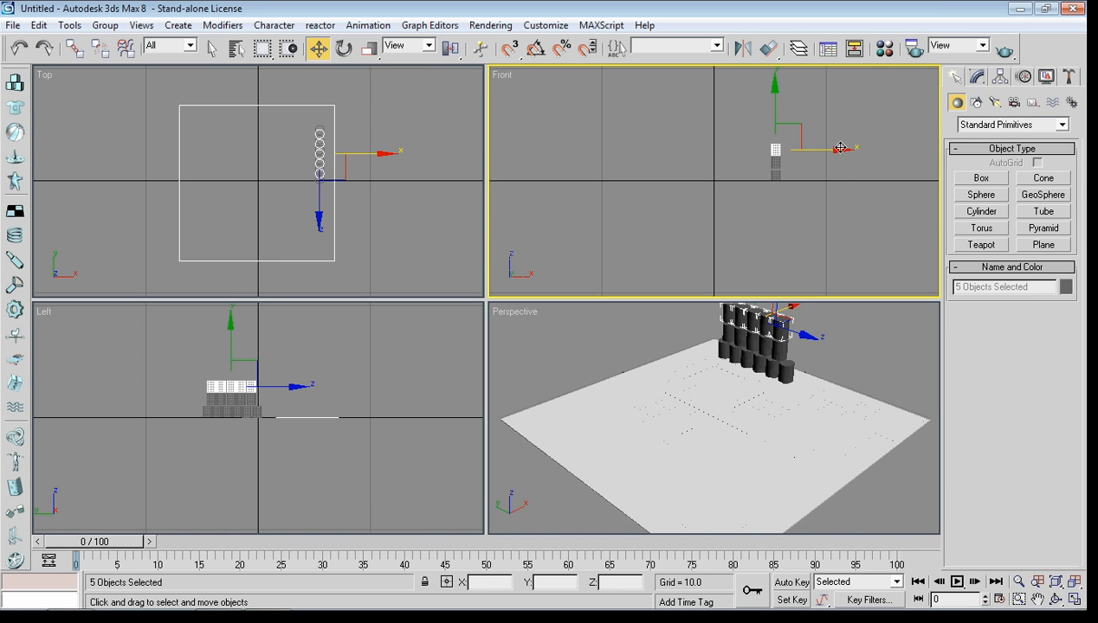
pyautogui.moveTo(294, 393); pyautogui.dragTo(298, 386)
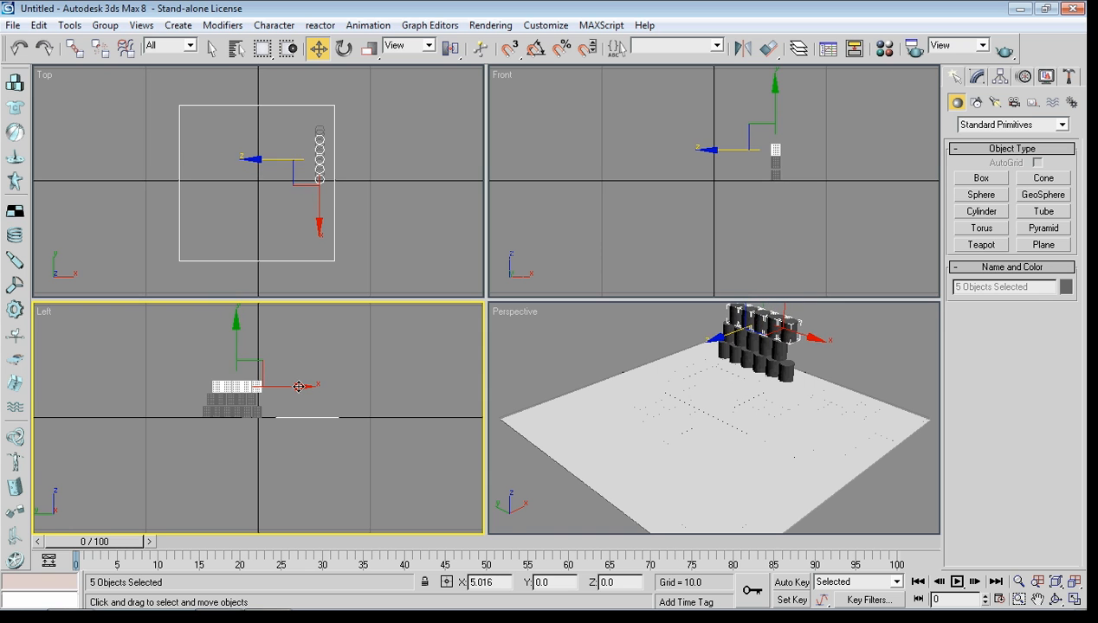
pyautogui.click(789, 327)
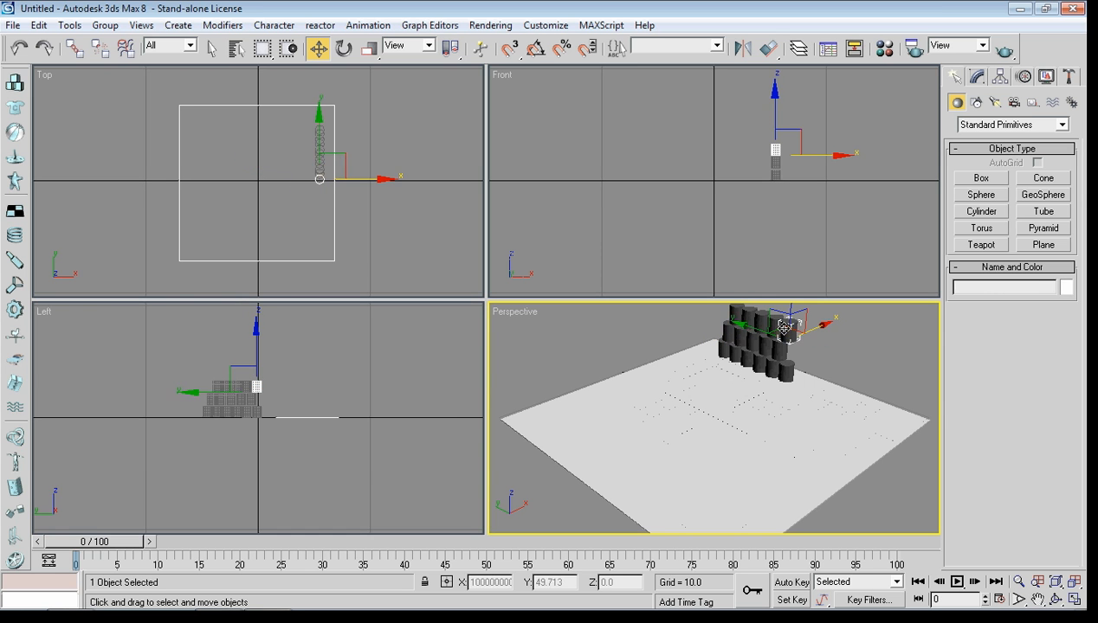
pyautogui.press('Delete')
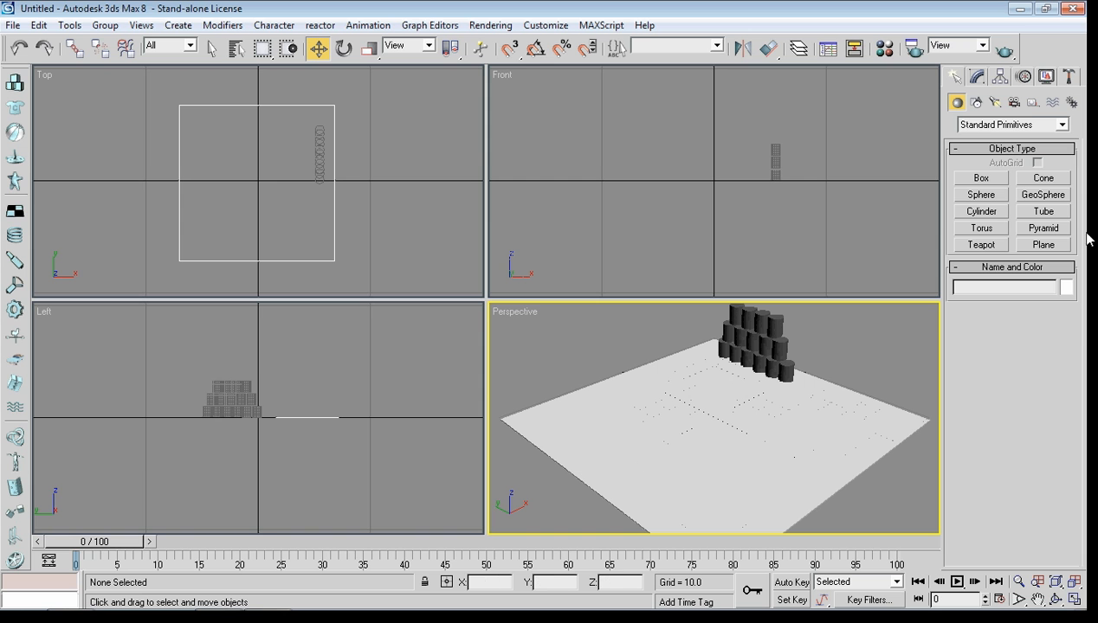
# Recolor all 15 stacked cylinders dark red and clear the selection
pyautogui.moveTo(755, 127); pyautogui.dragTo(797, 177)
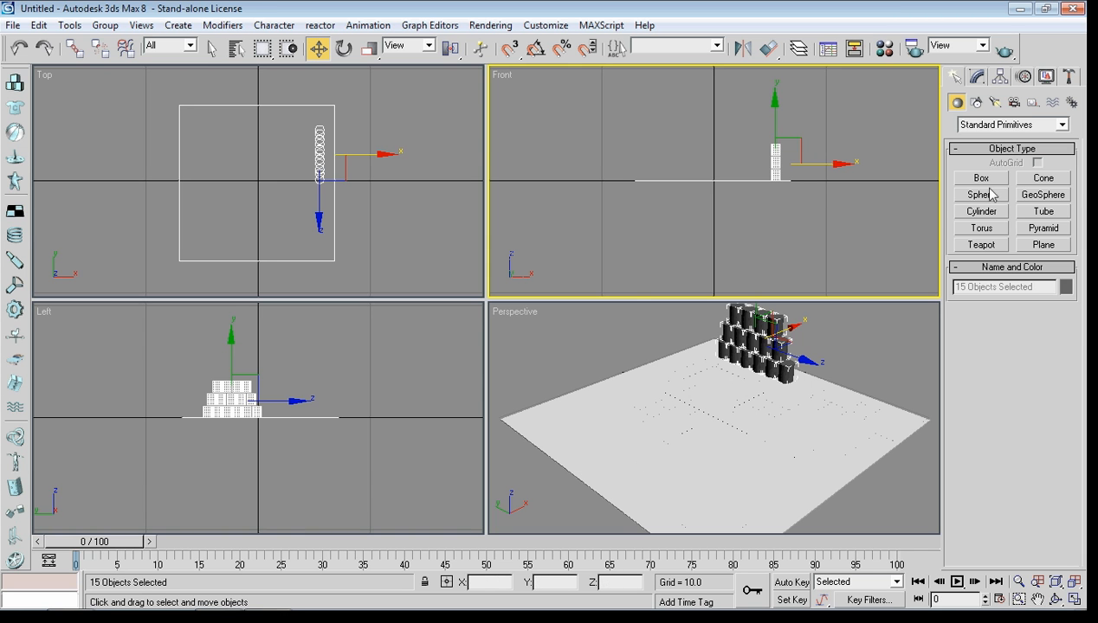
pyautogui.click(975, 77)
pyautogui.click(1072, 99)
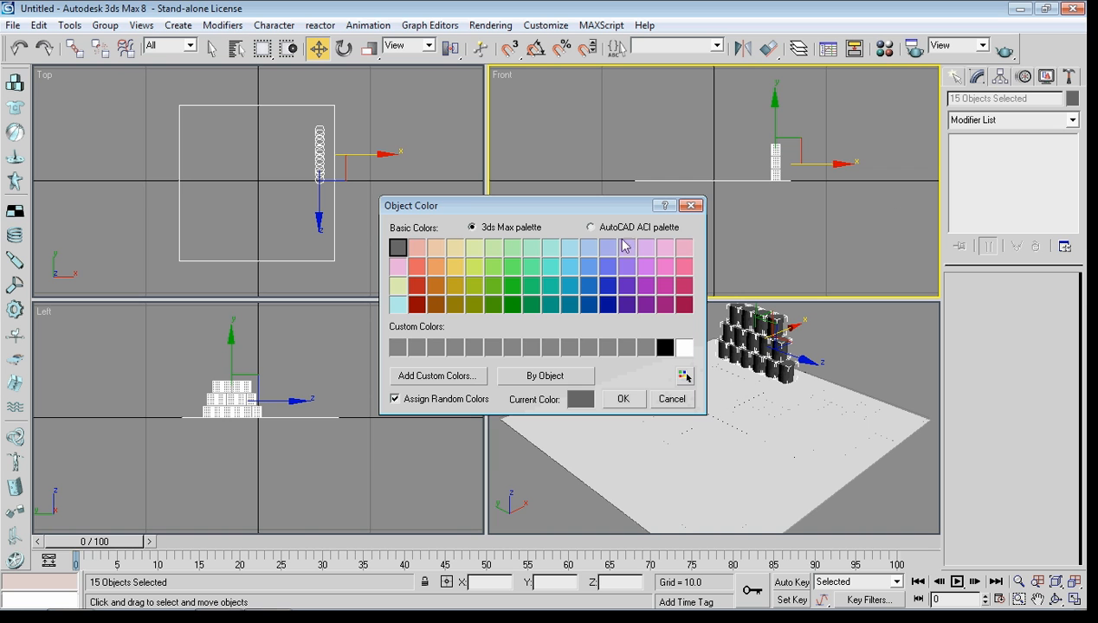
pyautogui.click(416, 308)
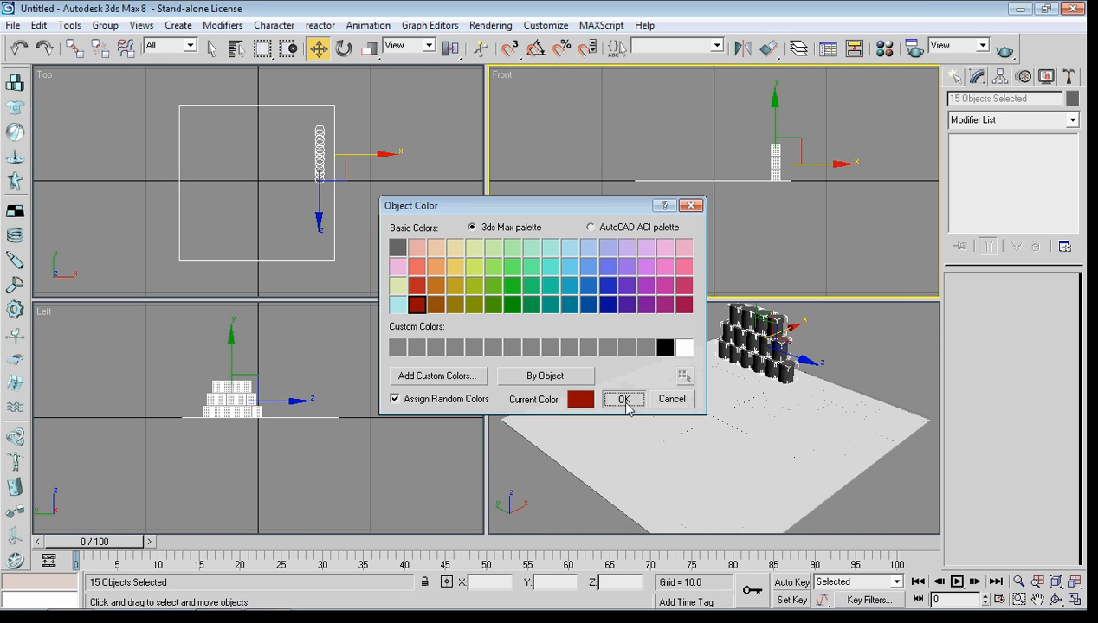
pyautogui.click(622, 399)
pyautogui.click(580, 362)
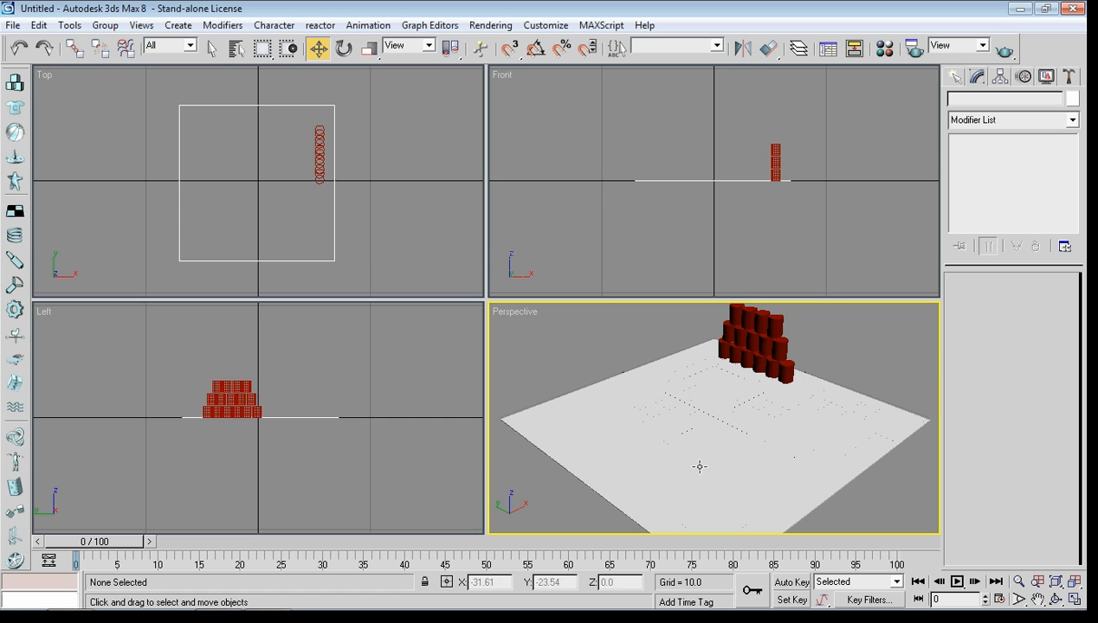
# Create a flat cylinder about 8.6 units in radius and 4.9 high on the ground, across from the cylinder stack
pyautogui.click(955, 78)
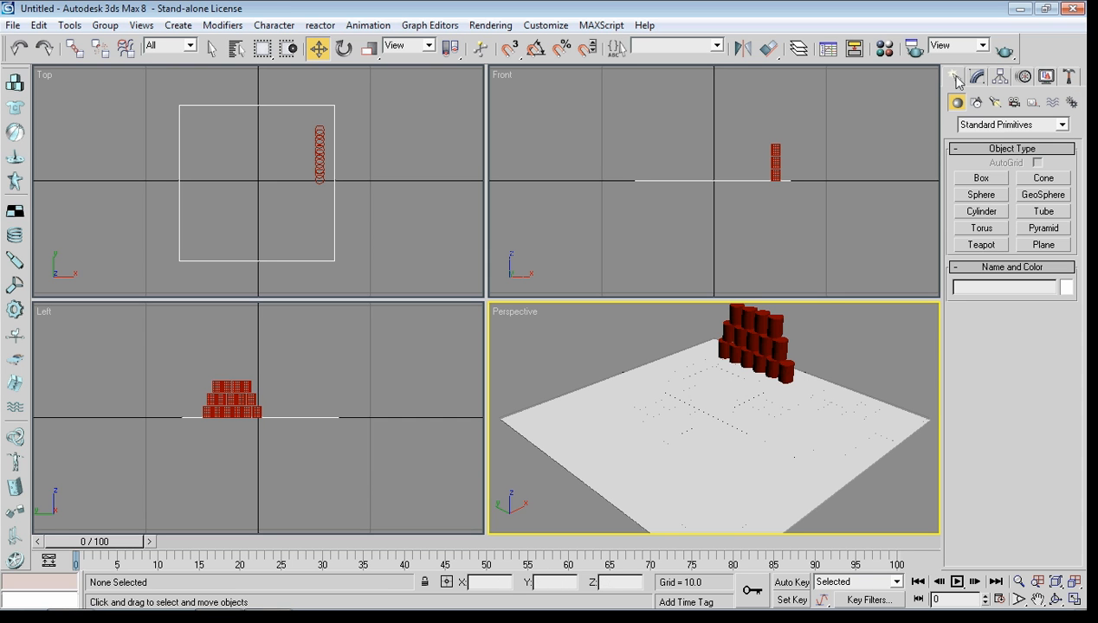
pyautogui.click(981, 211)
pyautogui.click(589, 428)
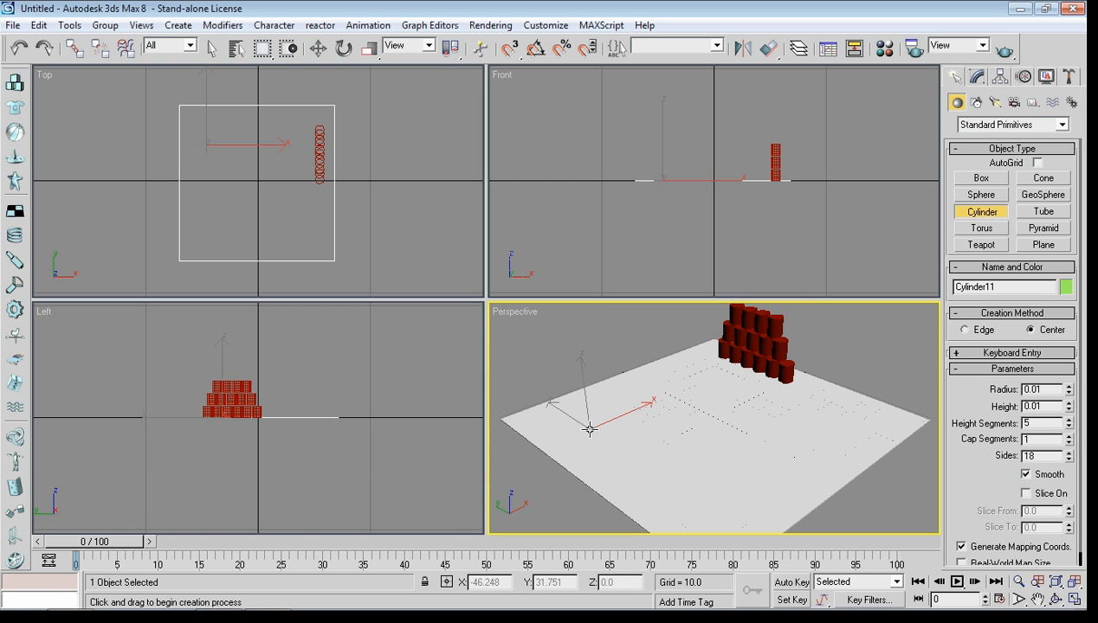
pyautogui.moveTo(589, 429); pyautogui.dragTo(604, 435)
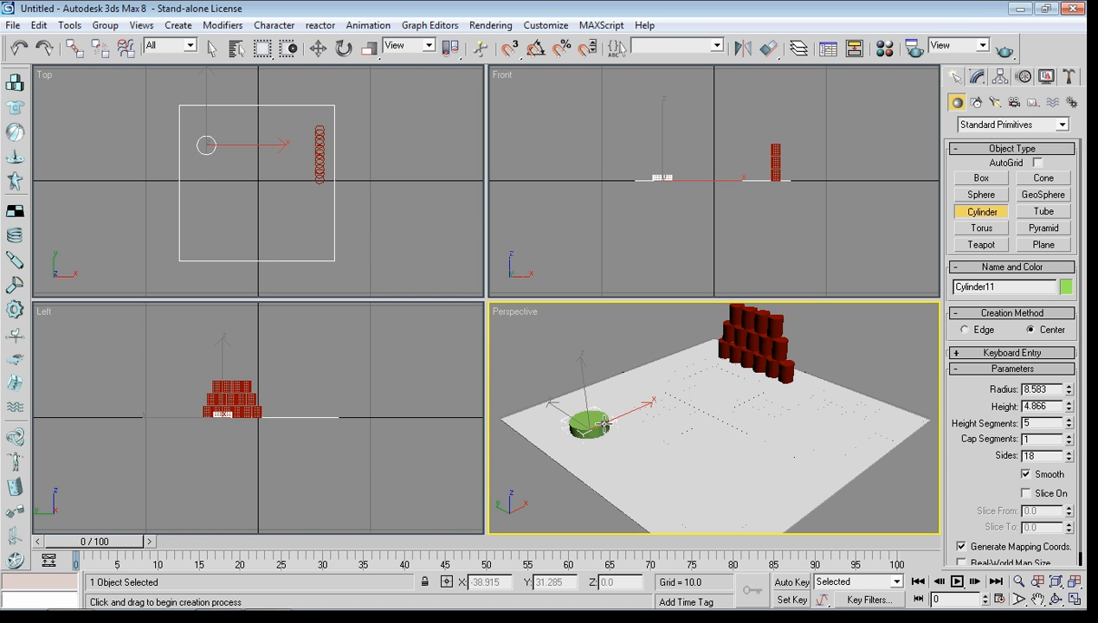
pyautogui.click(604, 424)
# Set the flat cylinder's radius to 6 and its height to 3
pyautogui.doubleClick(1027, 390)
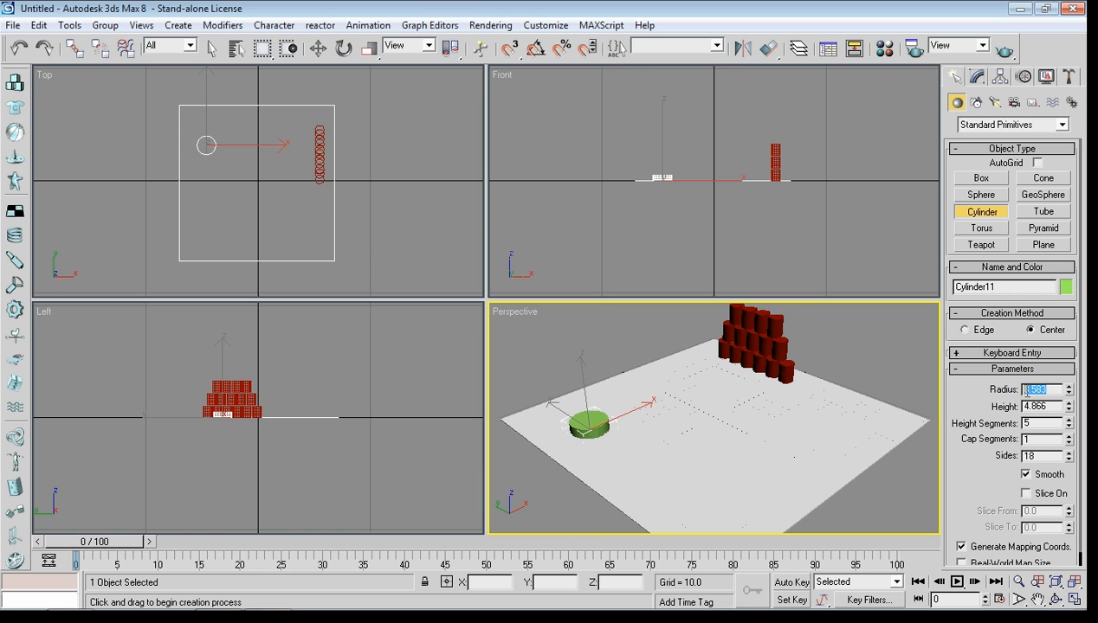
pyautogui.write('5')
pyautogui.press('Return')
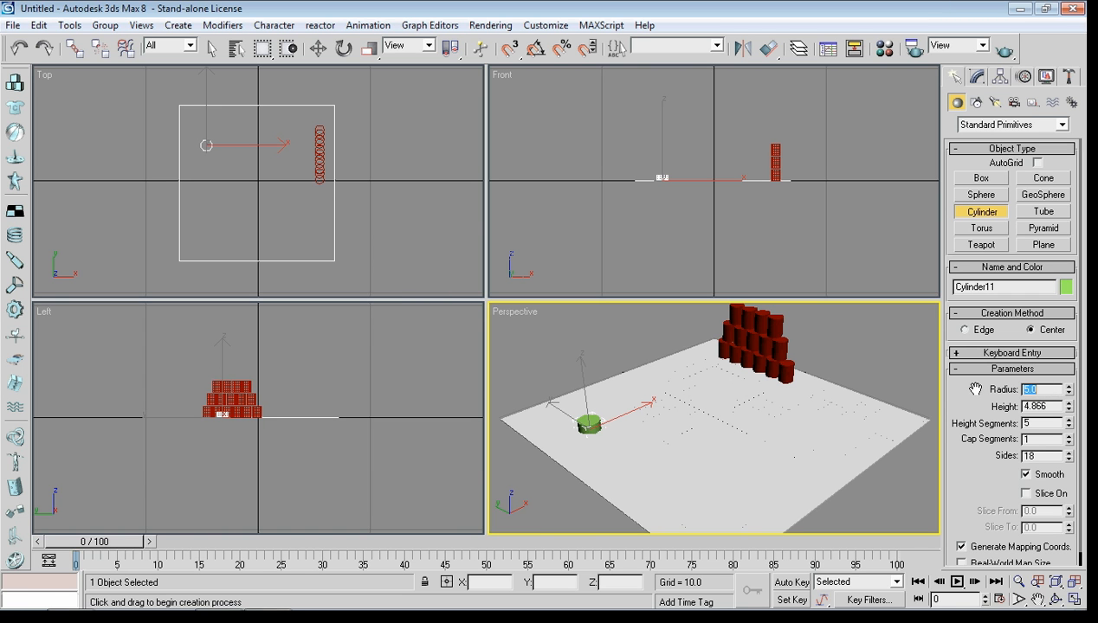
pyautogui.write('6')
pyautogui.click(1050, 407)
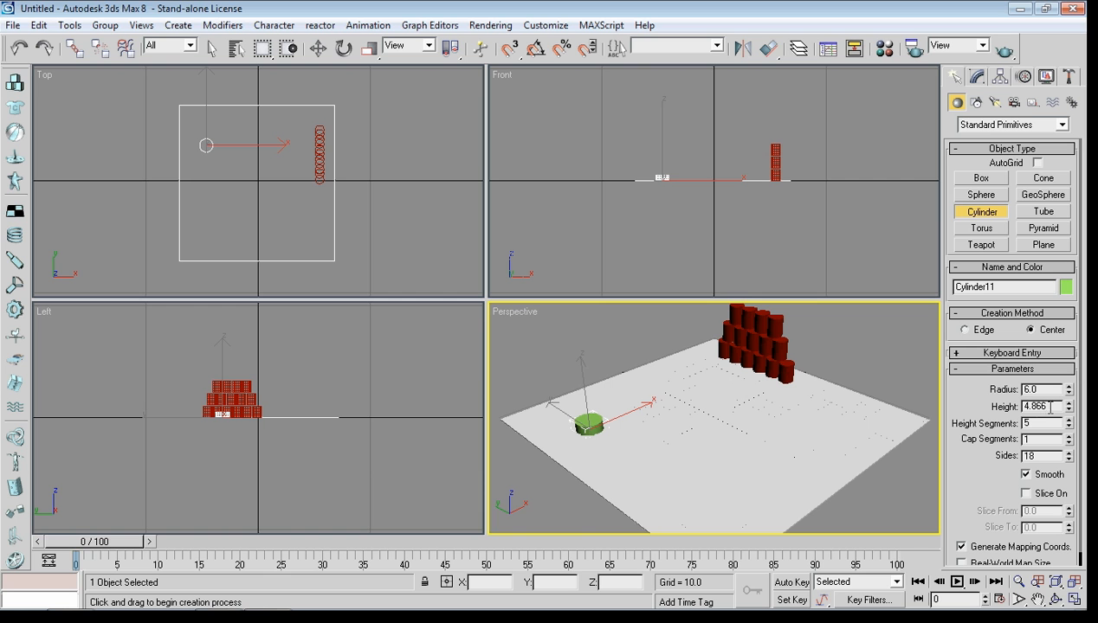
pyautogui.doubleClick(1051, 408)
pyautogui.write('3')
pyautogui.press('Return')
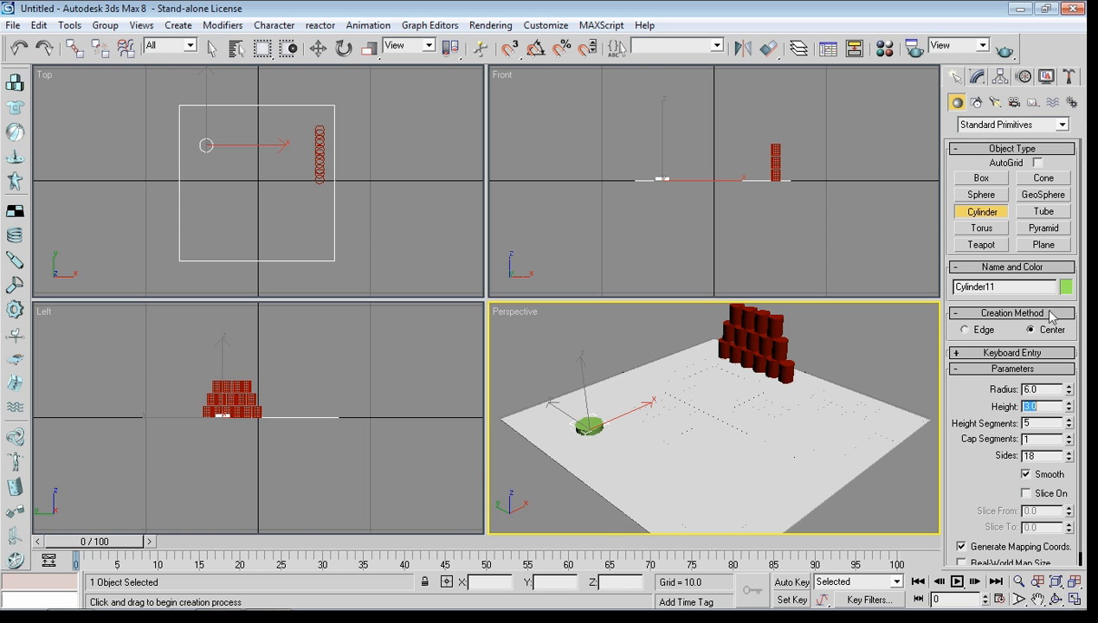
# Change the flat cylinder's object color to black
pyautogui.click(1064, 287)
pyautogui.click(664, 348)
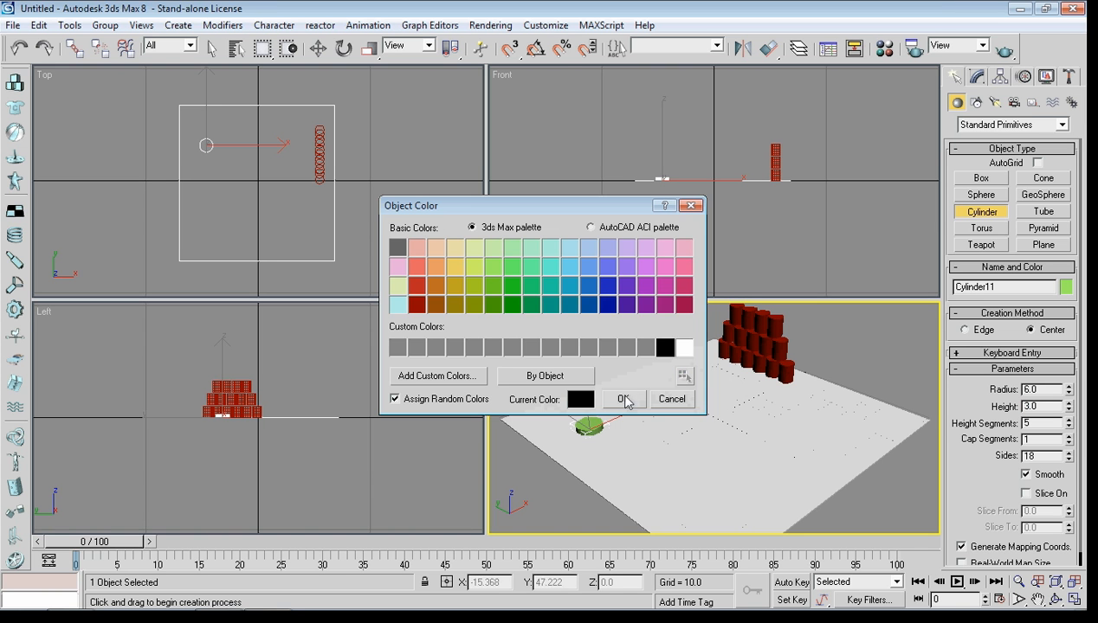
pyautogui.click(623, 399)
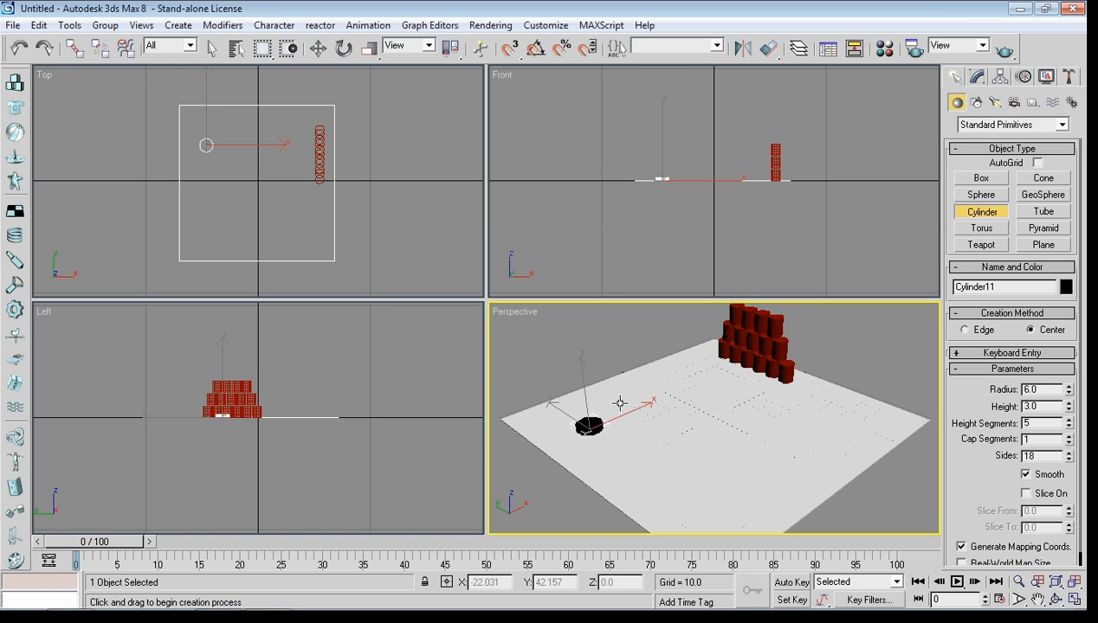
# Change the flat cylinder's object color to dark gray
pyautogui.click(1064, 290)
pyautogui.click(392, 249)
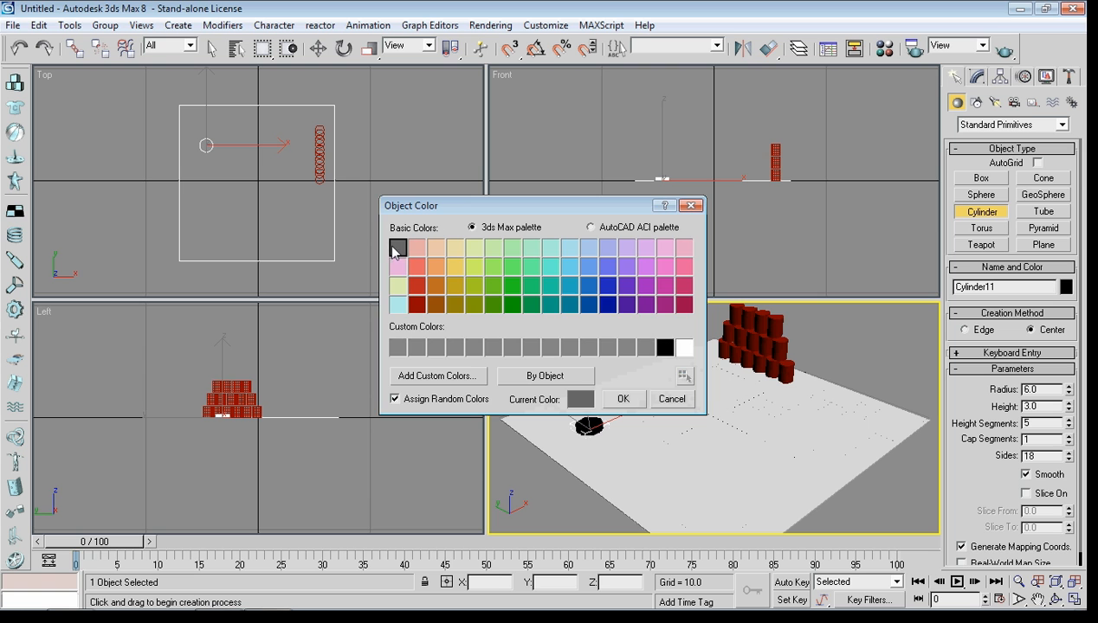
pyautogui.click(611, 401)
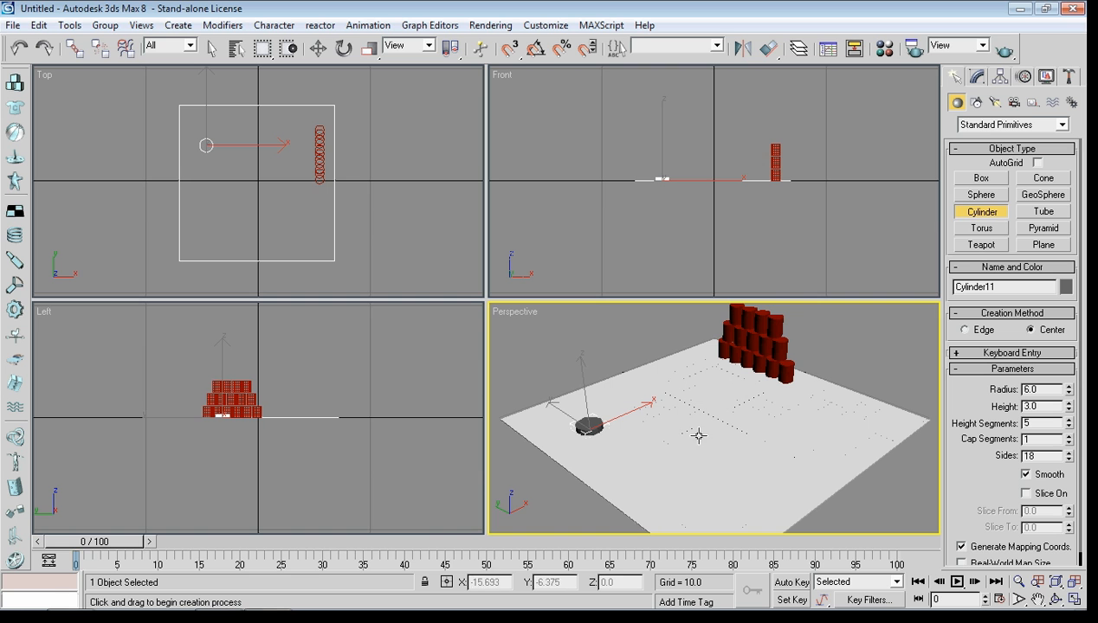
# Create a long thin box about 144.6 long, 4.1 wide and 3.3 high between the disc and the cylinder stack
pyautogui.click(981, 178)
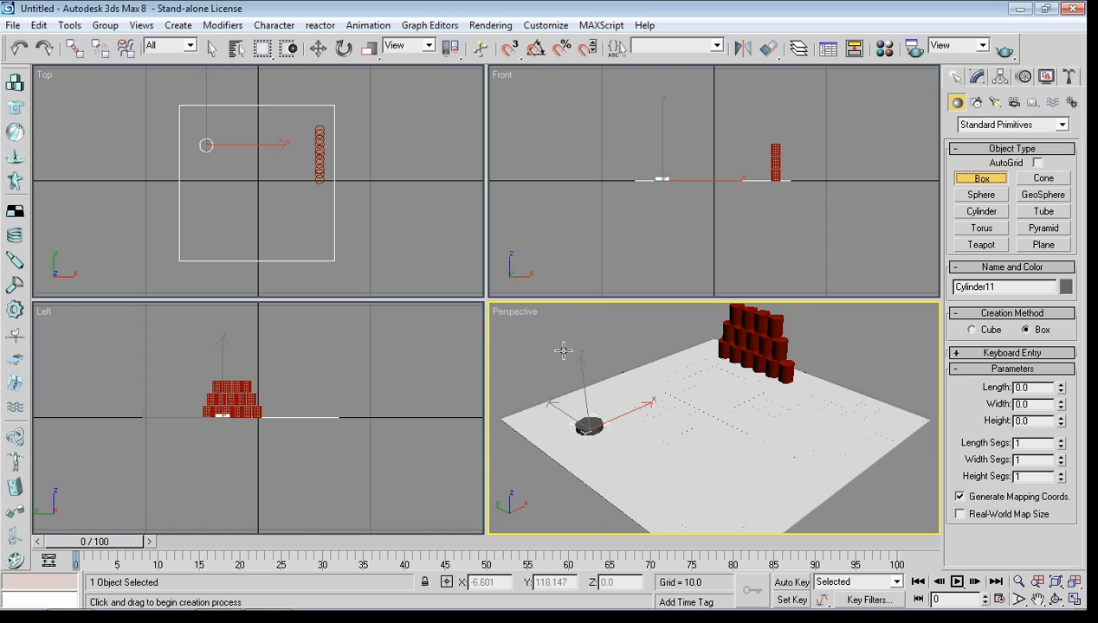
pyautogui.moveTo(568, 344); pyautogui.dragTo(591, 358)
pyautogui.moveTo(636, 391); pyautogui.dragTo(736, 444)
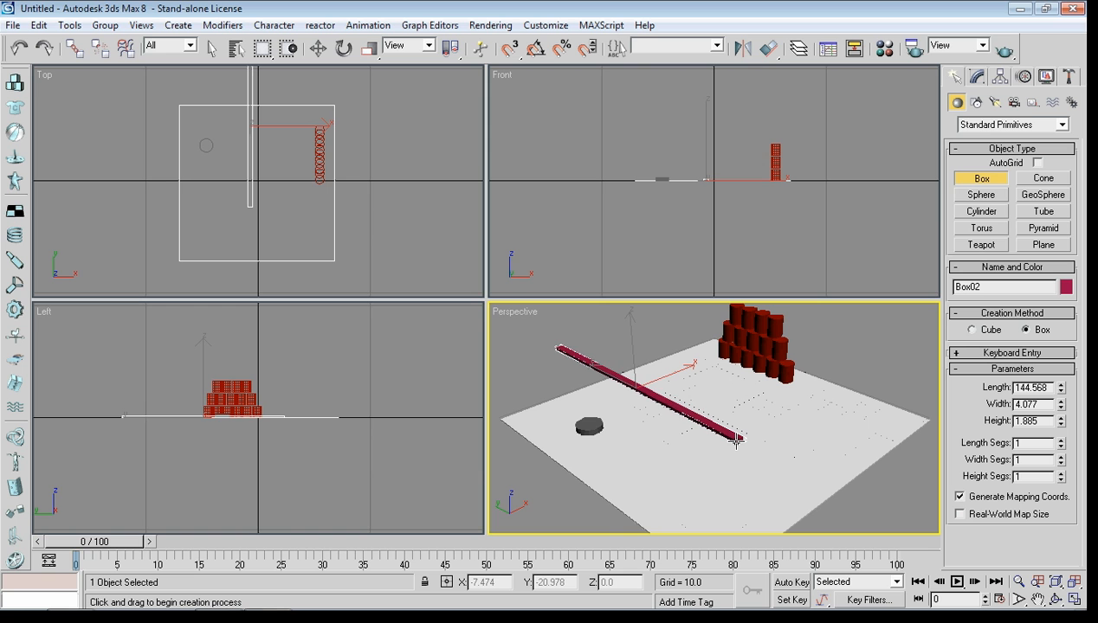
pyautogui.click(736, 439)
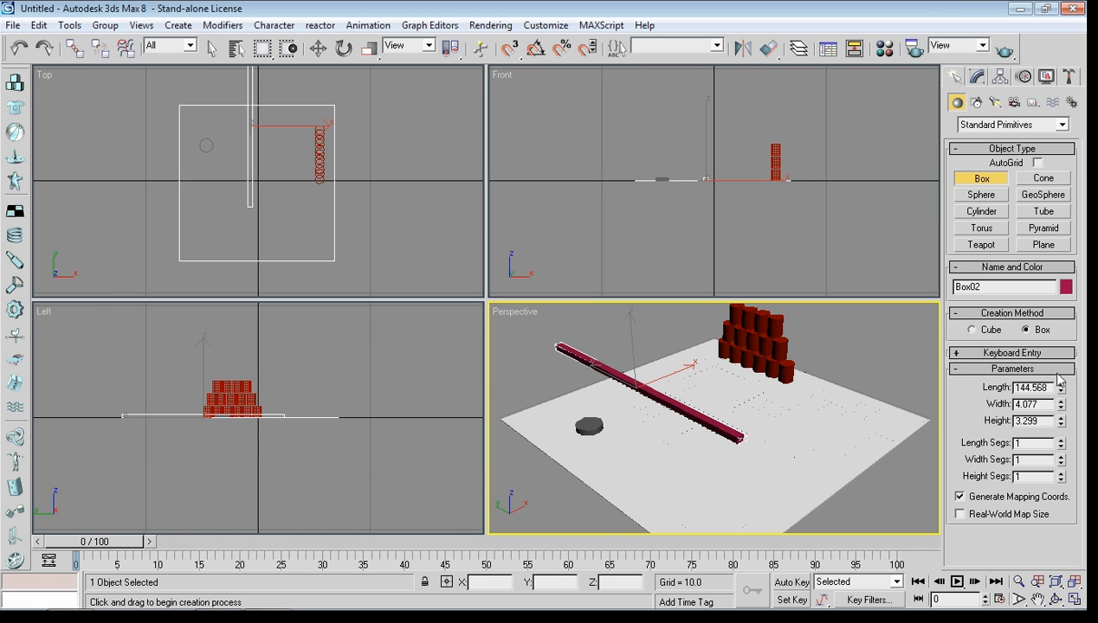
# Set the thin box's length to 100, width to 2 and height to 2.5
pyautogui.doubleClick(1047, 388)
pyautogui.write('100')
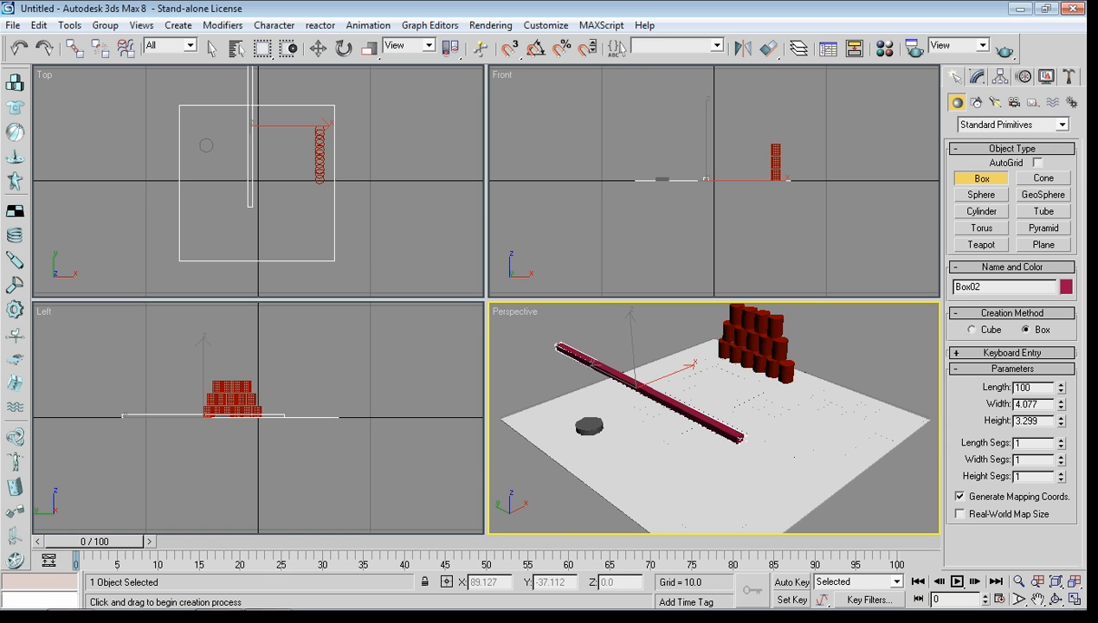
pyautogui.press('Return')
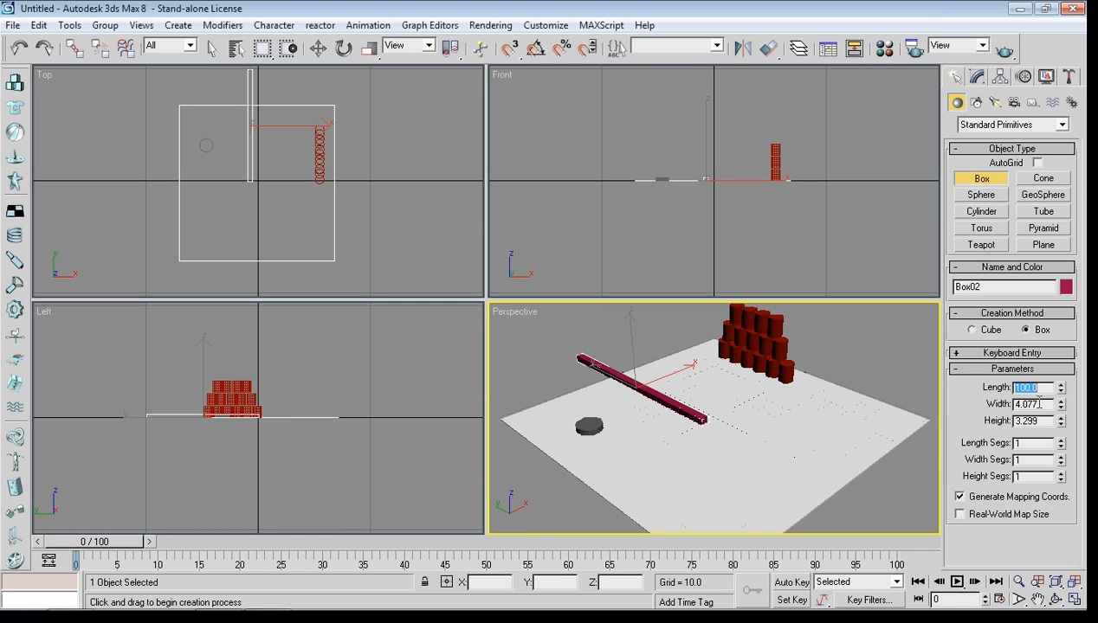
pyautogui.doubleClick(1040, 403)
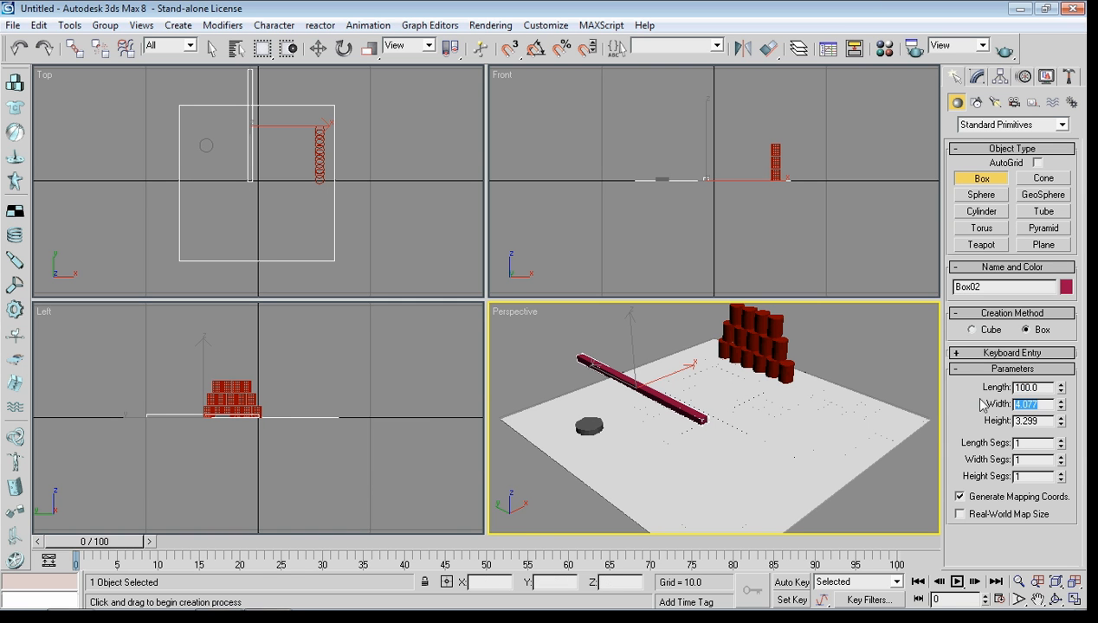
pyautogui.write('2')
pyautogui.press('Return')
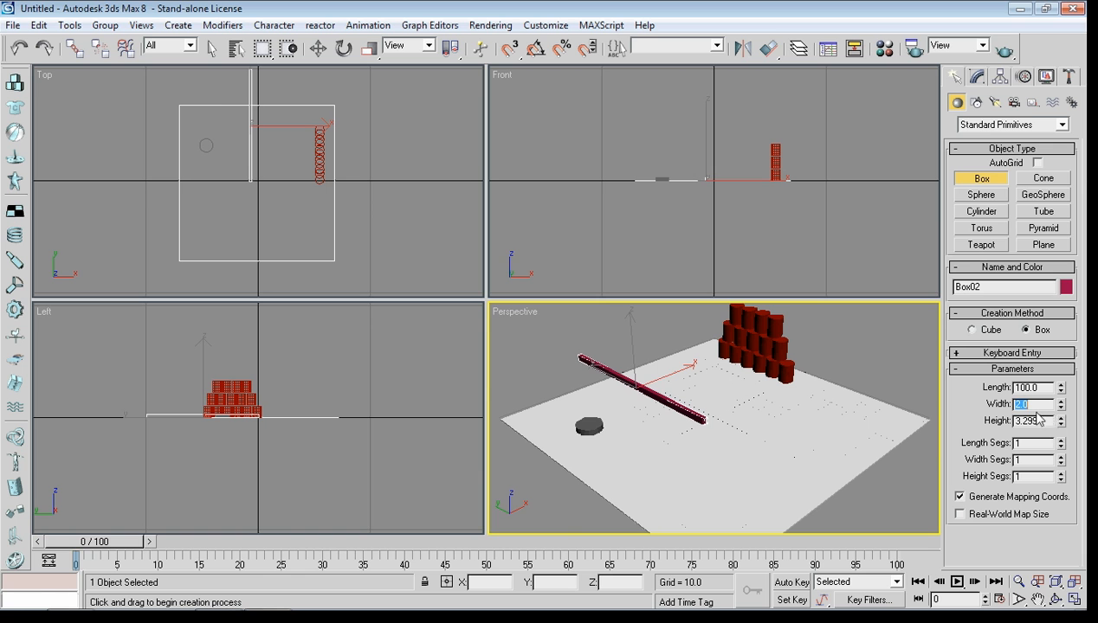
pyautogui.doubleClick(1038, 419)
pyautogui.write('2.5')
pyautogui.press('Return')
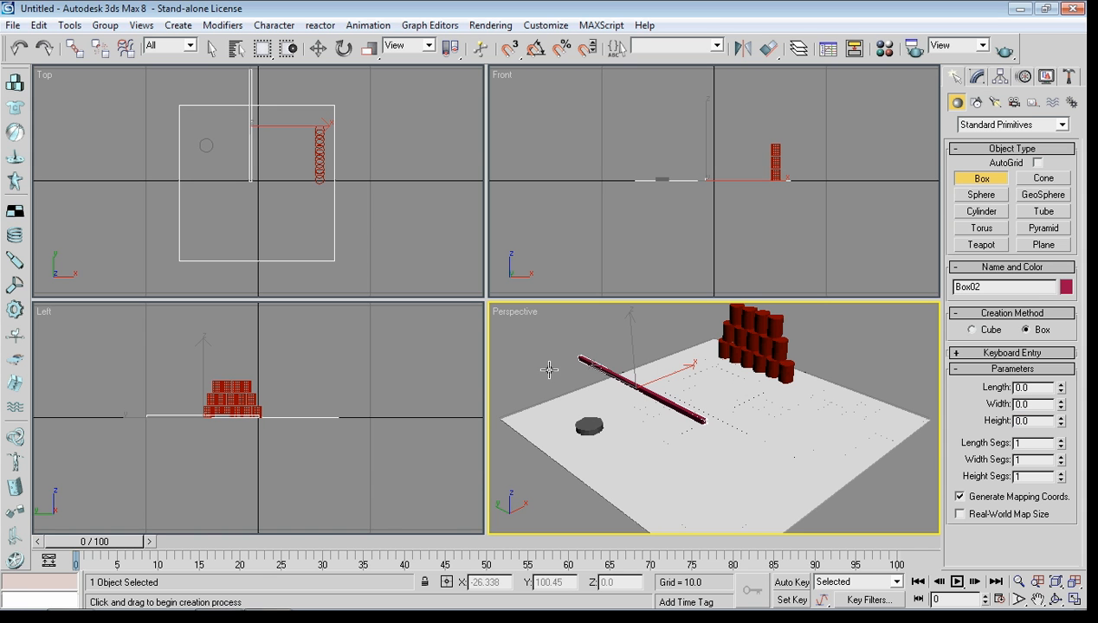
# Change the thin box's object color to dark yellow
pyautogui.click(1067, 289)
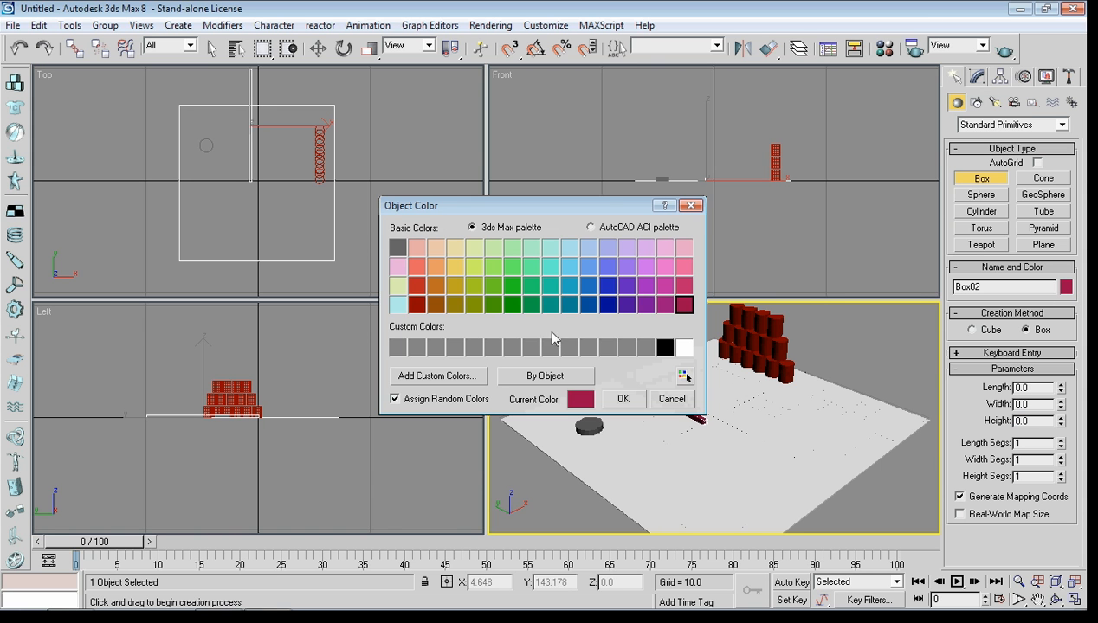
pyautogui.click(455, 286)
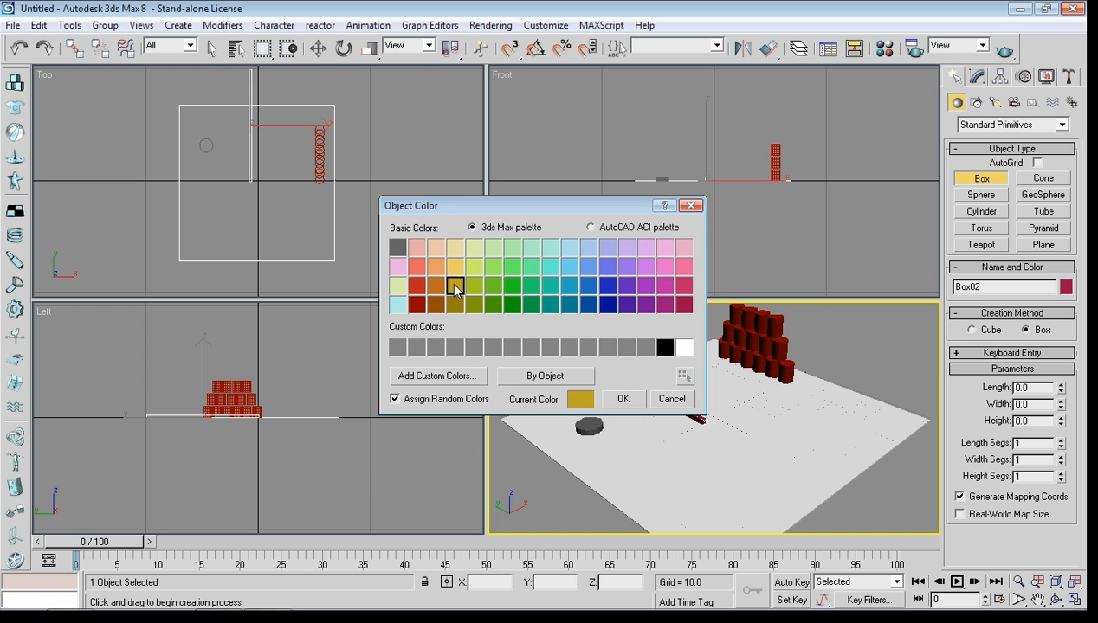
pyautogui.click(622, 399)
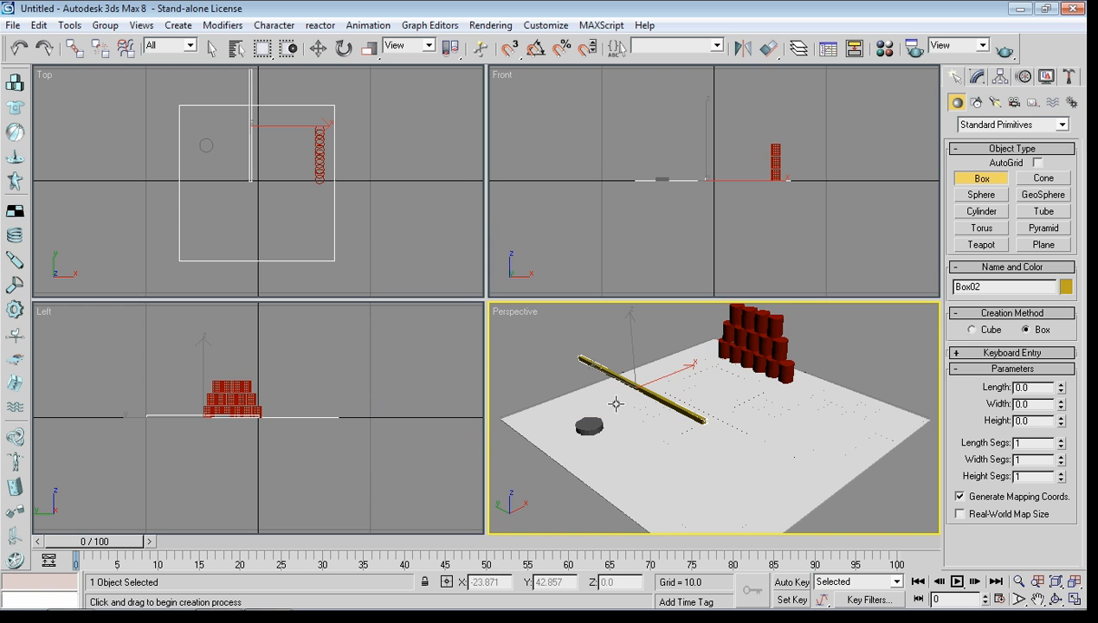
# Rotate the thin box about 56 degrees around the X axis so it tilts like a stick
pyautogui.click(343, 48)
pyautogui.moveTo(696, 342); pyautogui.dragTo(704, 431)
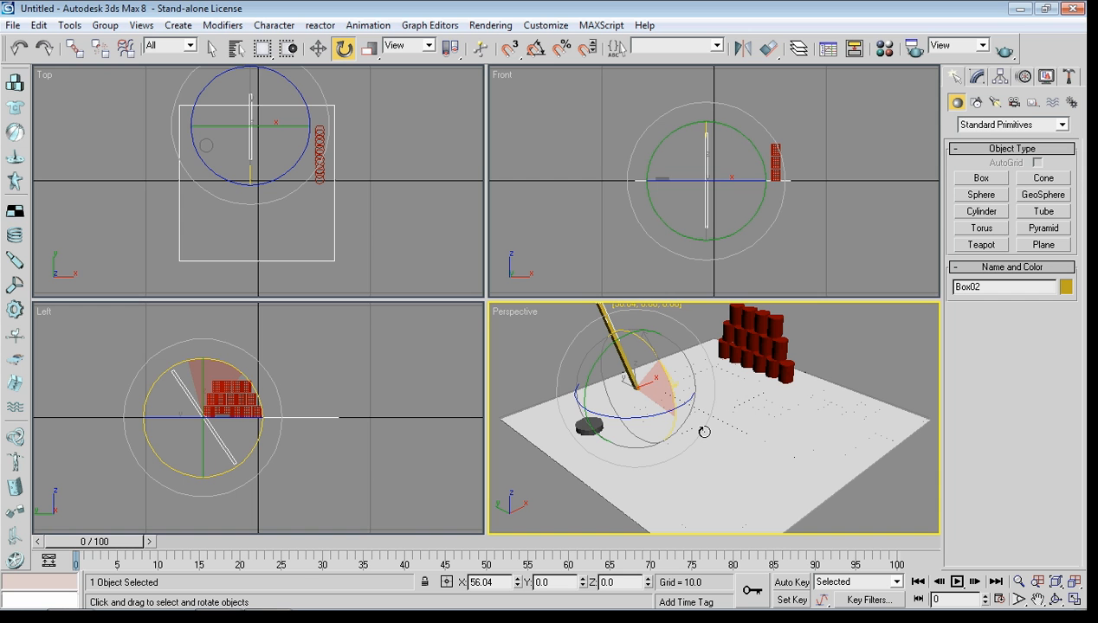
pyautogui.moveTo(704, 431); pyautogui.dragTo(704, 432)
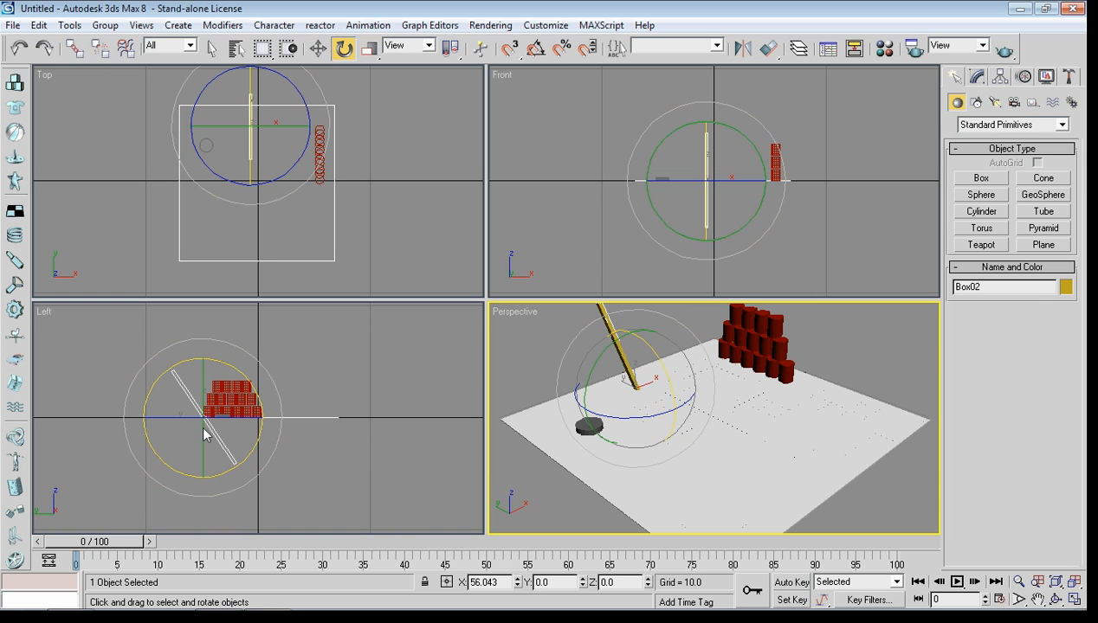
# Move the tilted stick to about Y 66.9 and Z 41.7, with its lower end resting on the ground
pyautogui.press('w')
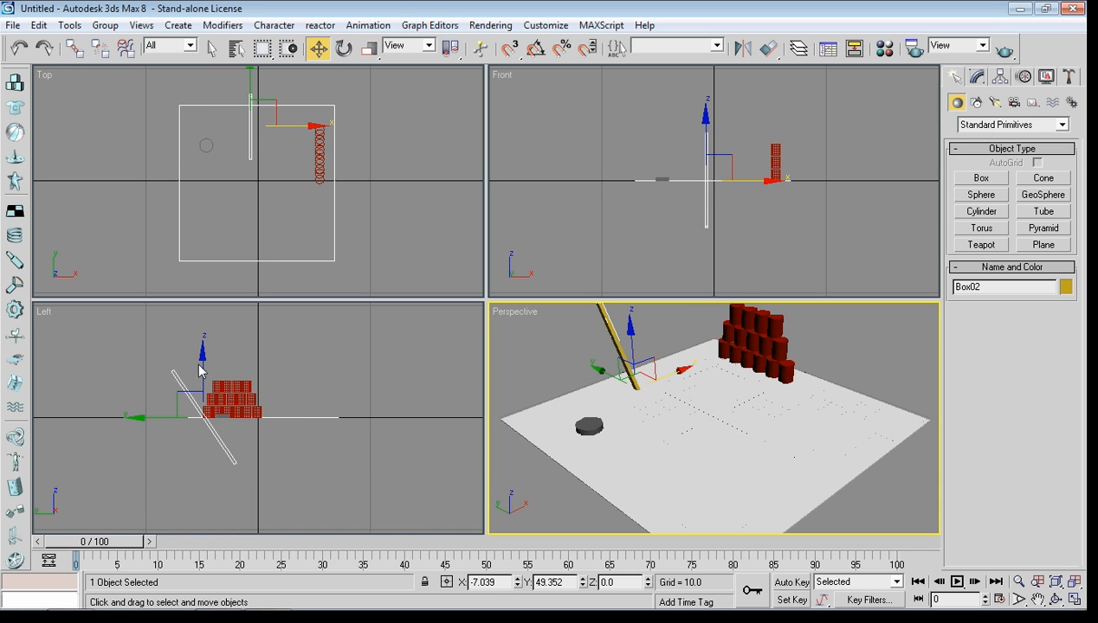
pyautogui.moveTo(200, 364); pyautogui.dragTo(200, 312)
pyautogui.moveTo(269, 373); pyautogui.dragTo(246, 372)
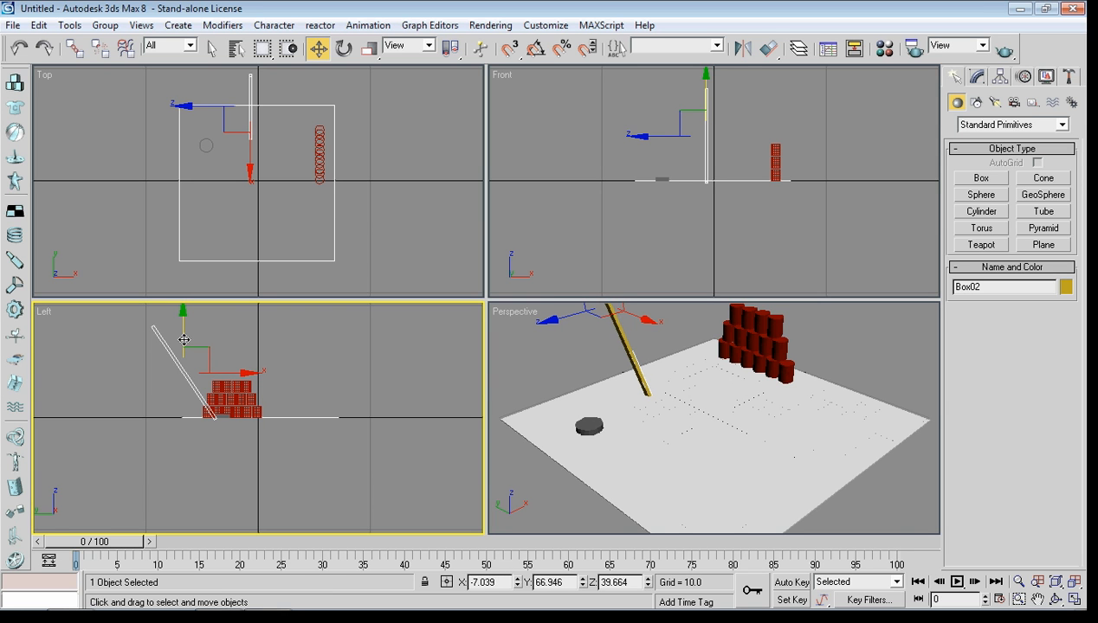
pyautogui.moveTo(184, 340); pyautogui.dragTo(183, 338)
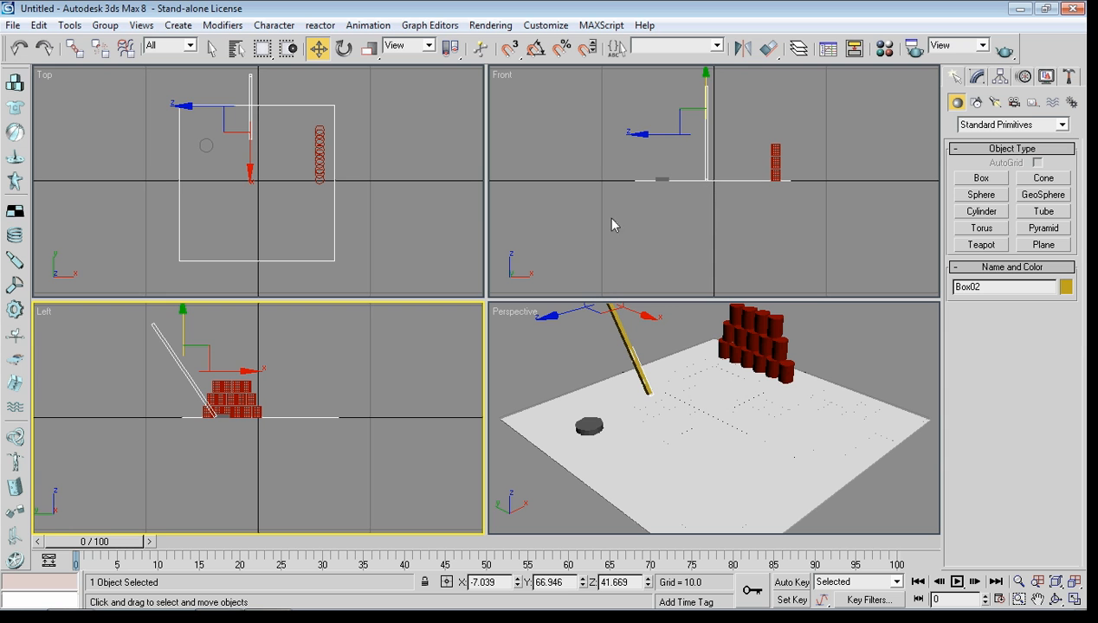
# Move the tilted stick along X to about -53.7, with its lower end beside the gray disc
pyautogui.click(198, 106)
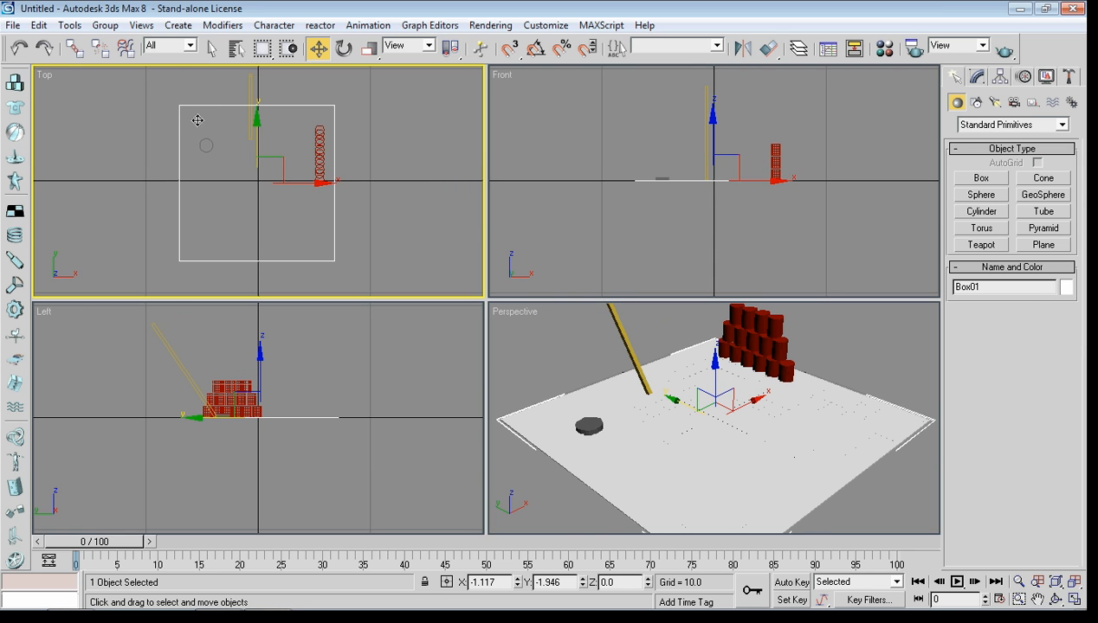
pyautogui.click(252, 85)
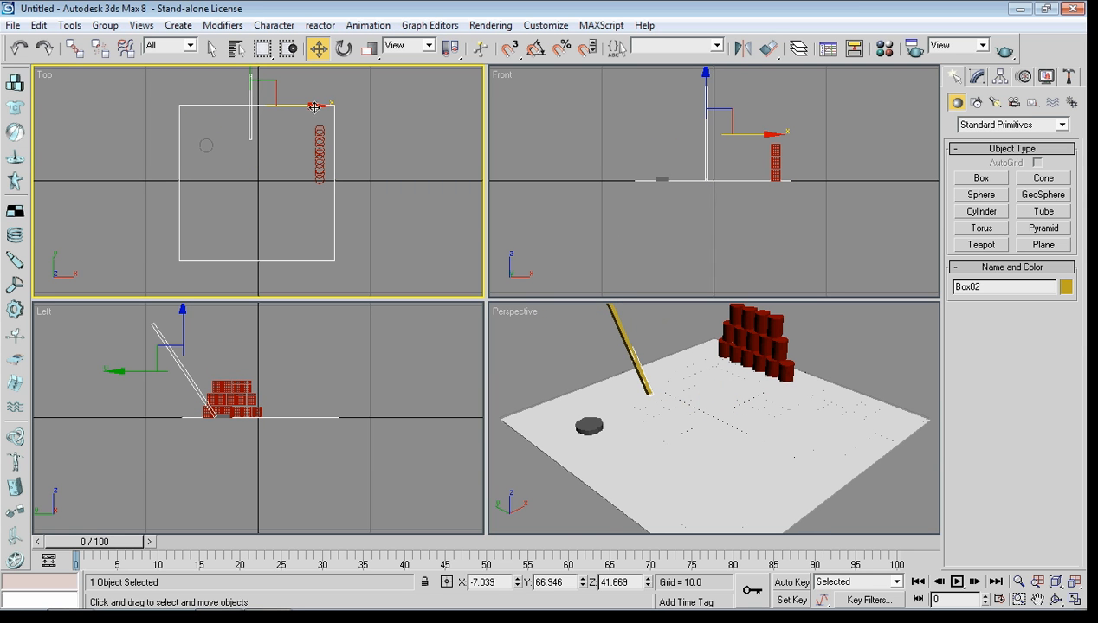
pyautogui.moveTo(315, 106); pyautogui.dragTo(265, 115)
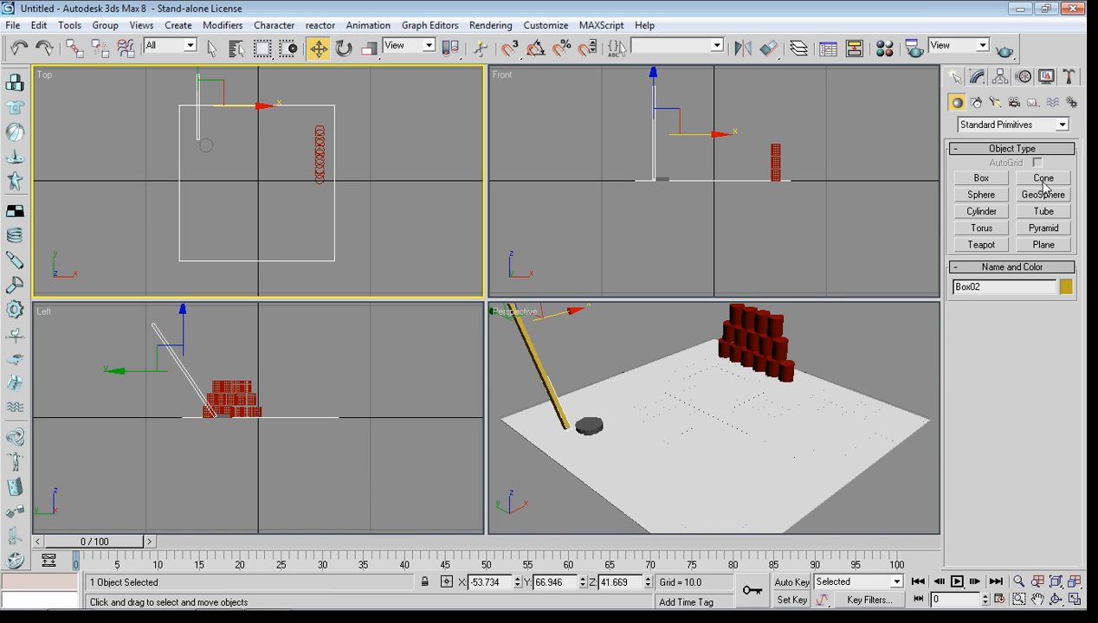
# Draw a thin box on the ground near the stick's lower end, about 19.5 long, 0.4 wide and 3.8 high
pyautogui.click(976, 182)
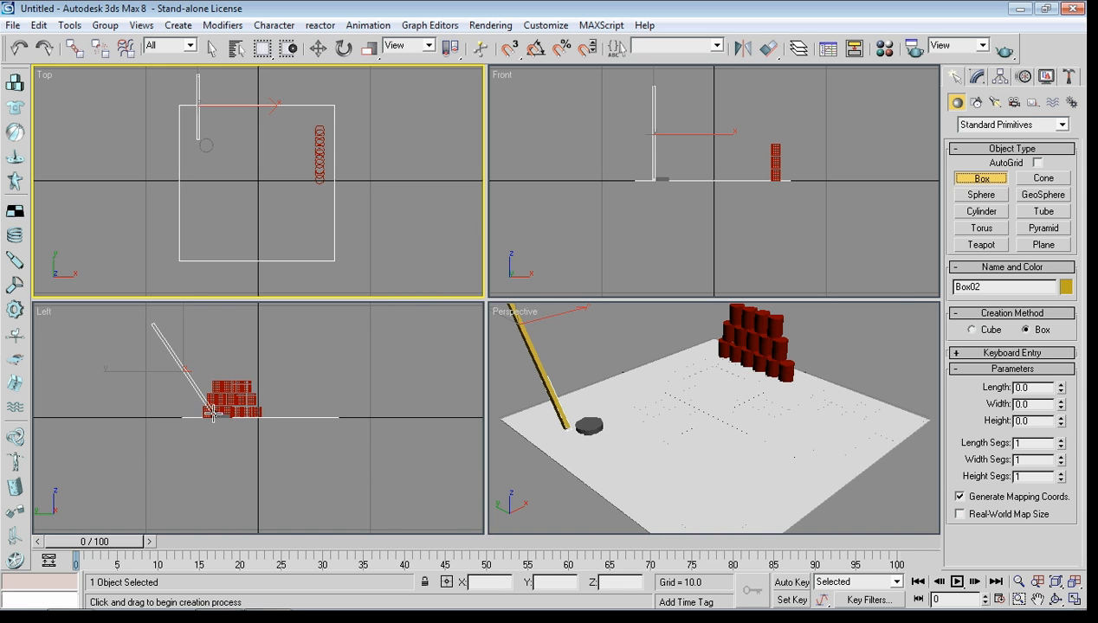
pyautogui.moveTo(538, 418); pyautogui.dragTo(588, 455)
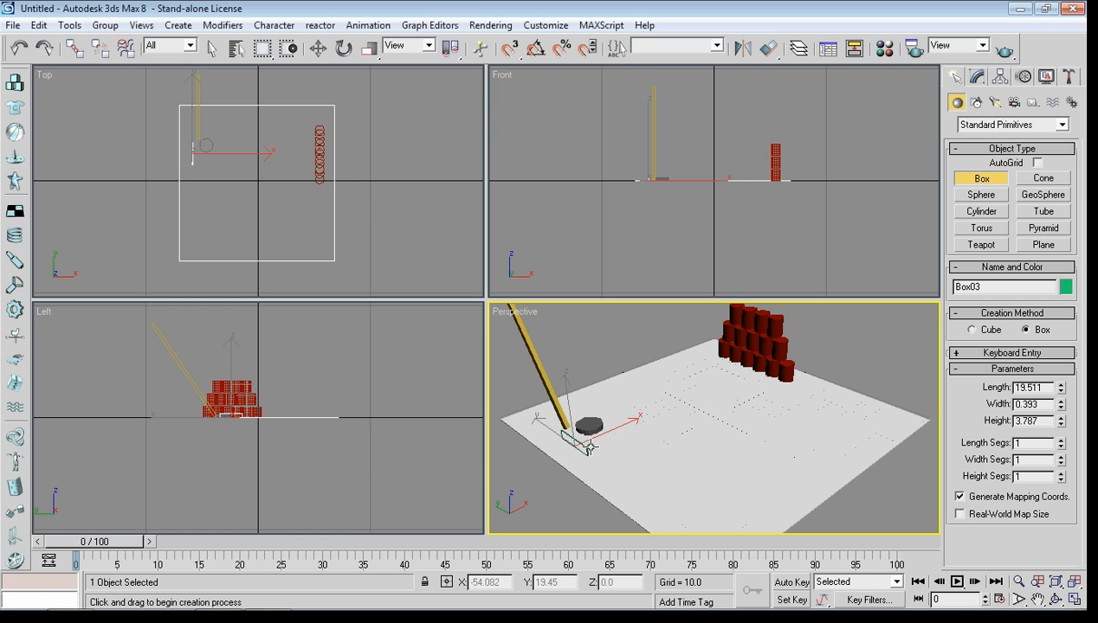
pyautogui.click(588, 449)
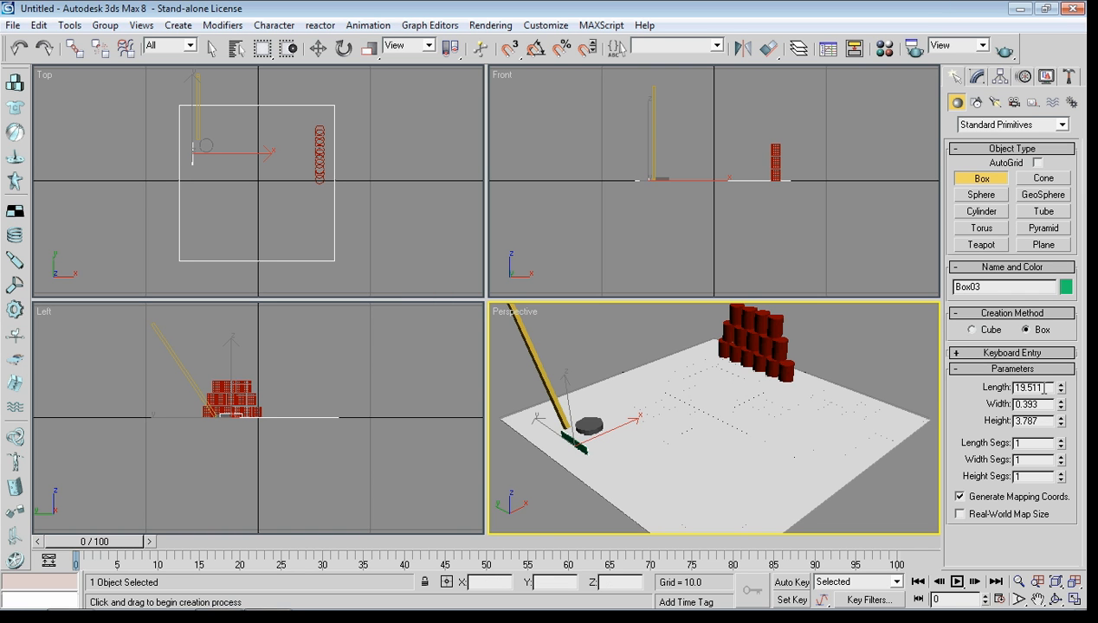
# Set the new small box's length to 15, width to 2 and height to 2.5
pyautogui.moveTo(1044, 388); pyautogui.dragTo(989, 391)
pyautogui.write('15')
pyautogui.press('Return')
pyautogui.press('Tab')
pyautogui.write('2')
pyautogui.press('Return')
pyautogui.press('Tab')
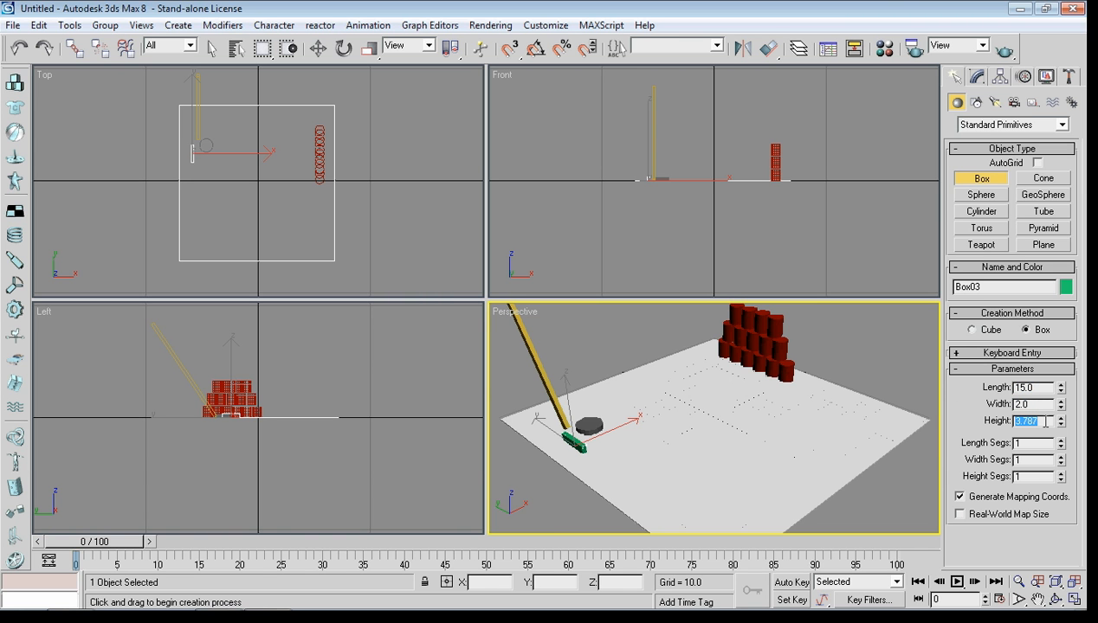
pyautogui.write('2.5')
pyautogui.press('Return')
# Change the small box's object color to the same dark yellow as the stick
pyautogui.click(1065, 287)
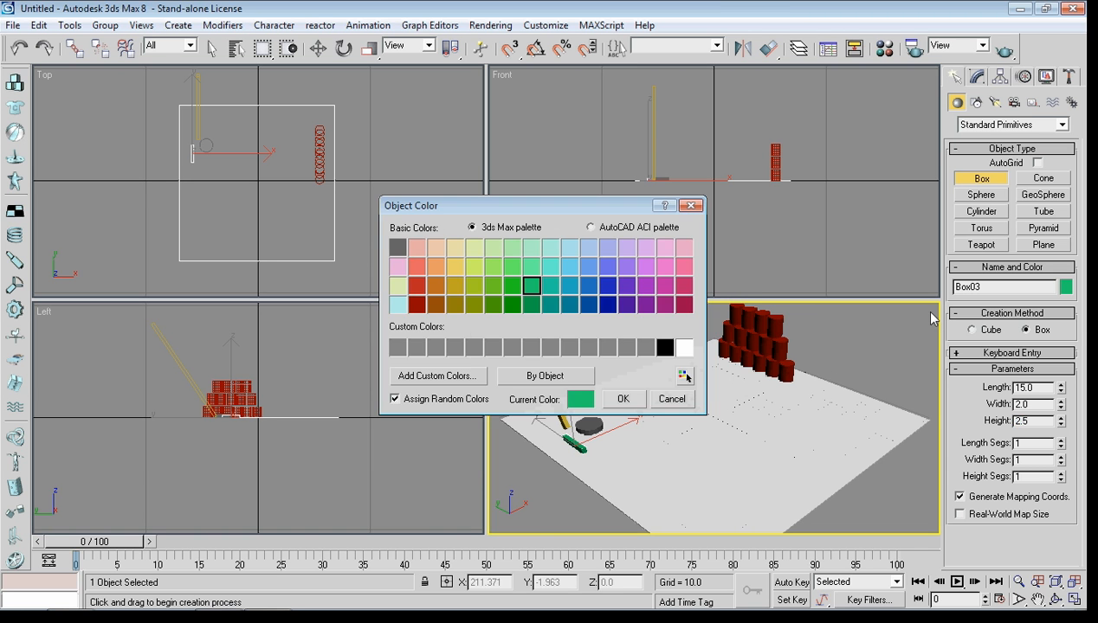
pyautogui.click(458, 288)
pyautogui.click(623, 398)
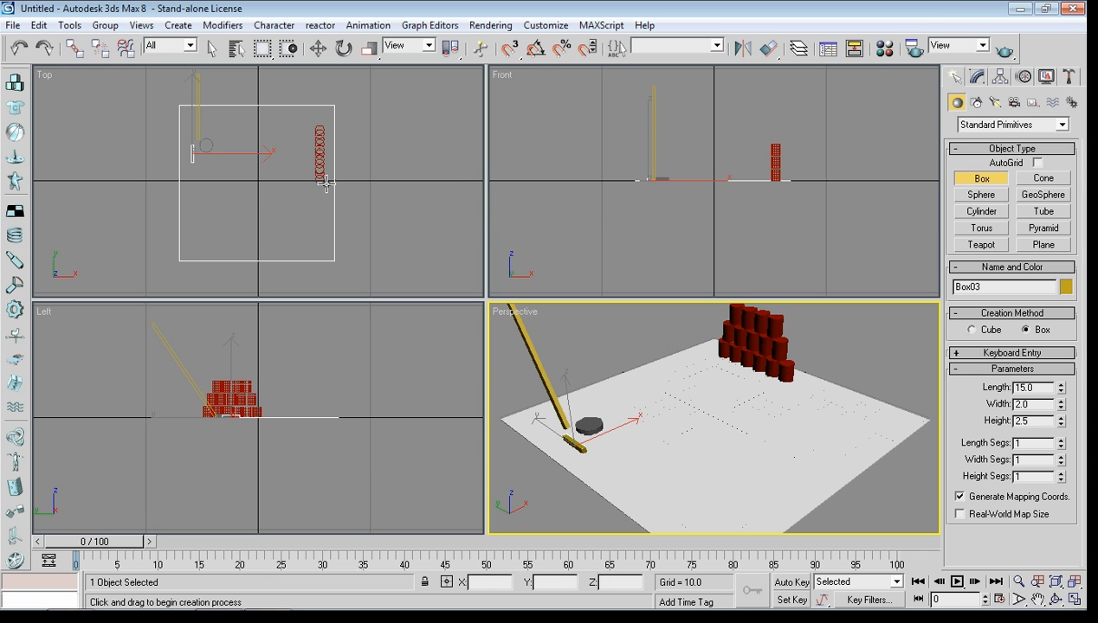
# Move the small box to about X -53.6 and Y 32, so it meets the stick's lower end as a blade
pyautogui.click(318, 48)
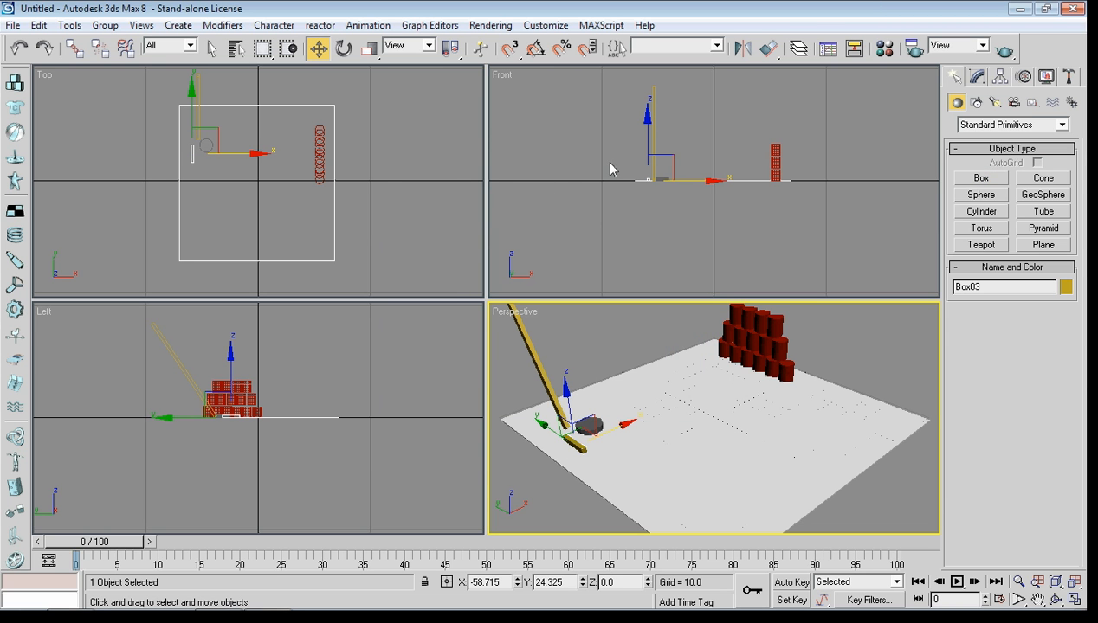
pyautogui.click(193, 154)
pyautogui.moveTo(261, 153); pyautogui.dragTo(267, 152)
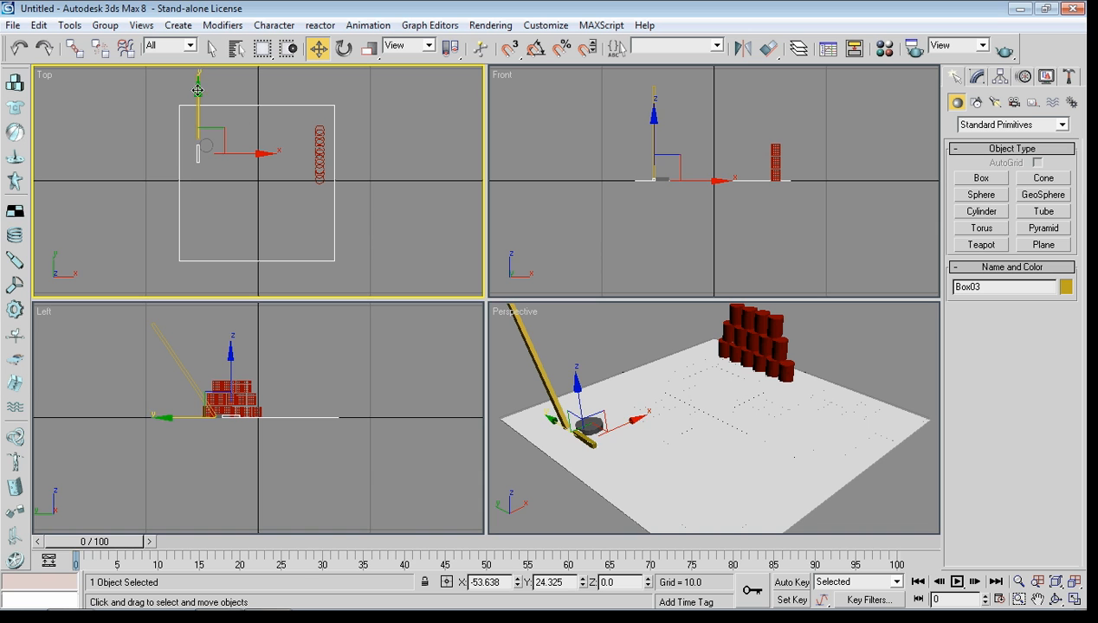
pyautogui.moveTo(198, 91); pyautogui.dragTo(198, 83)
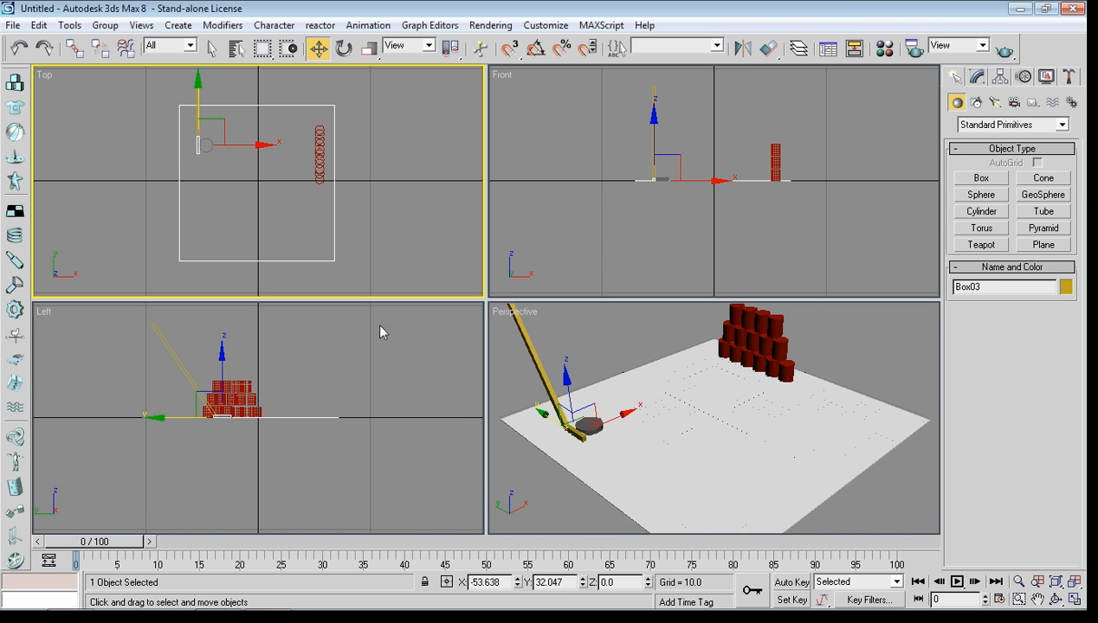
# Group the tilted stick and its small blade box under the name Group01
pyautogui.click(563, 332)
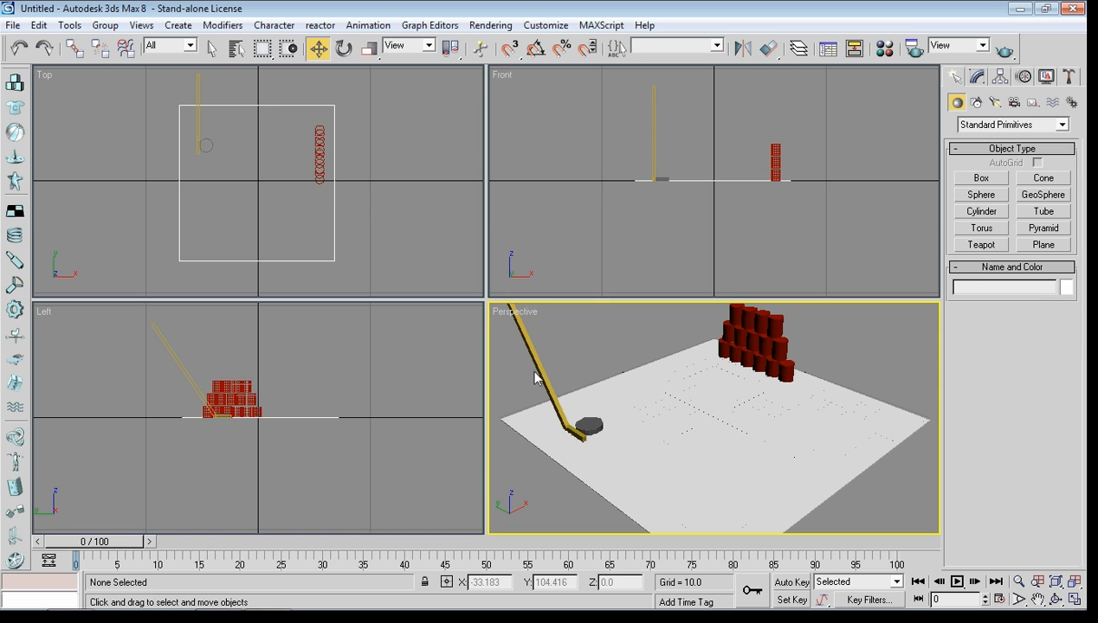
pyautogui.click(542, 371)
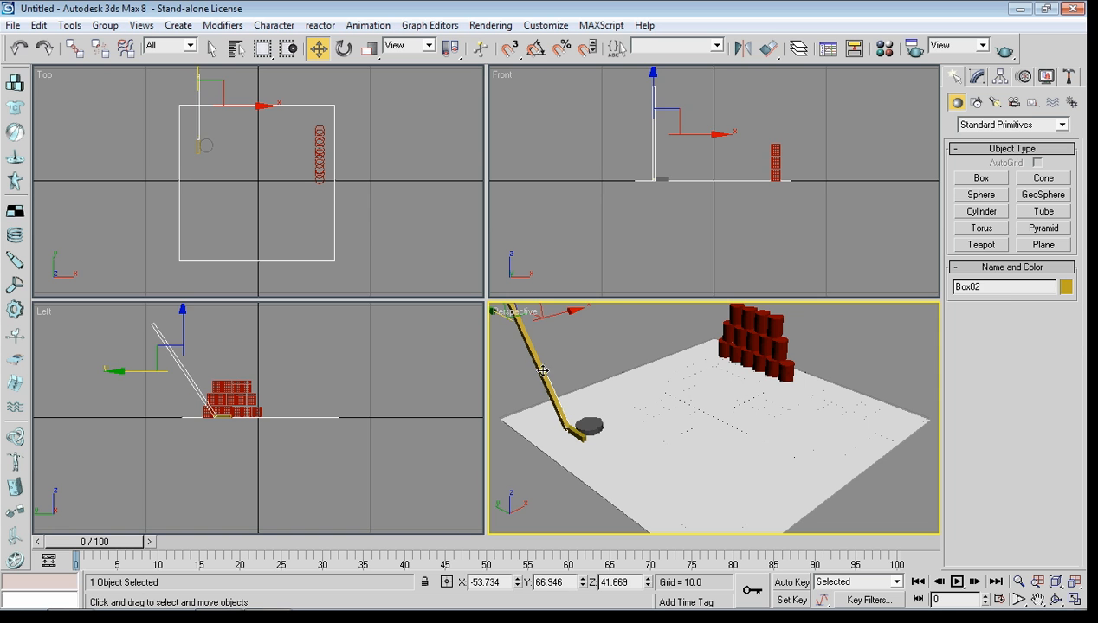
pyautogui.keyDown('ctrl'); pyautogui.click(580, 433); pyautogui.keyUp('ctrl')
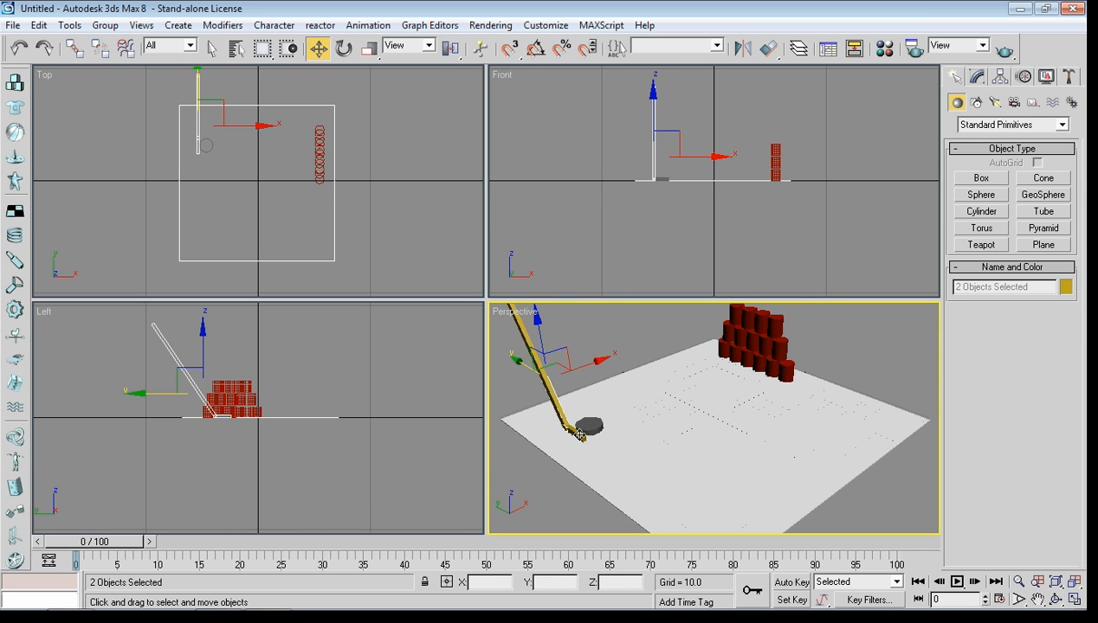
pyautogui.click(112, 28)
pyautogui.click(120, 43)
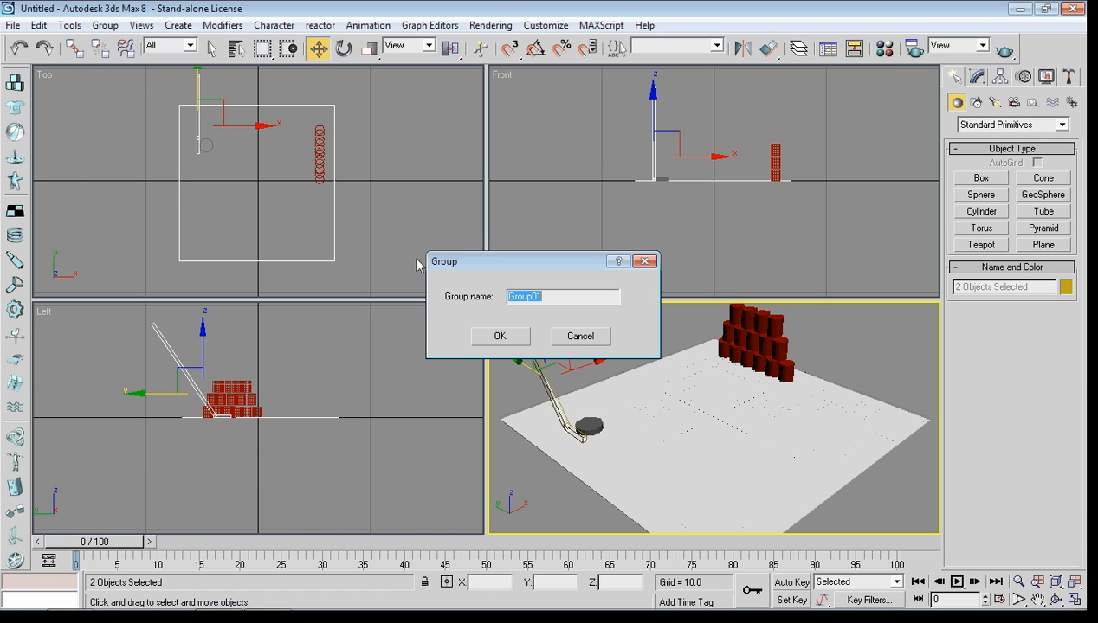
pyautogui.click(500, 337)
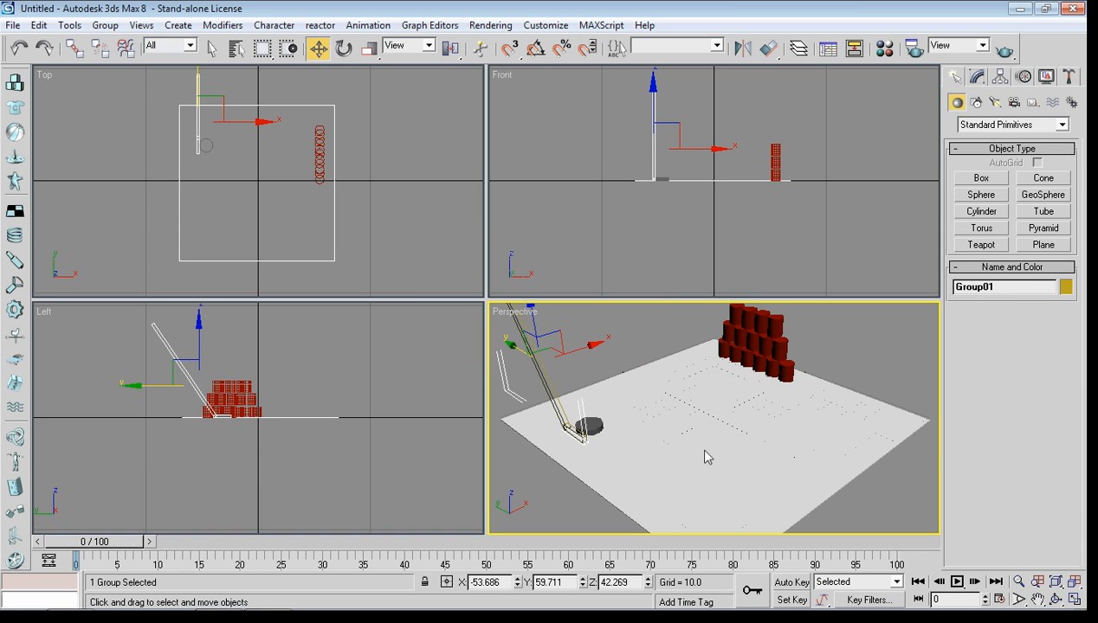
# Create a reactor rigid body collection from all scene objects and raise its icon to about Z 111.7
pyautogui.click(649, 340)
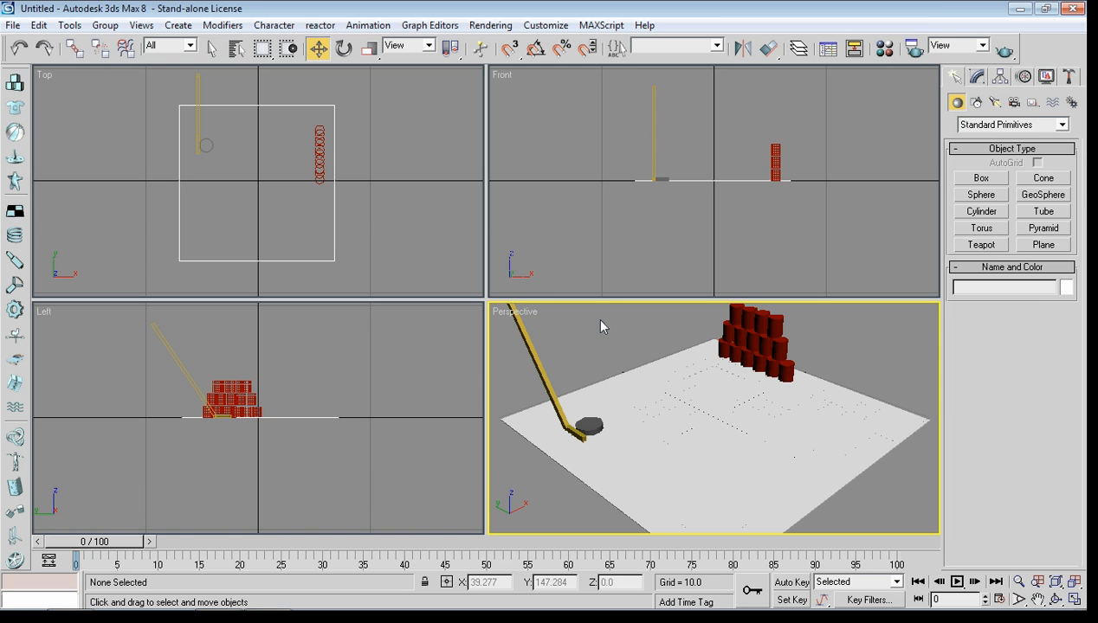
pyautogui.hotkey('ctrl', 'a')
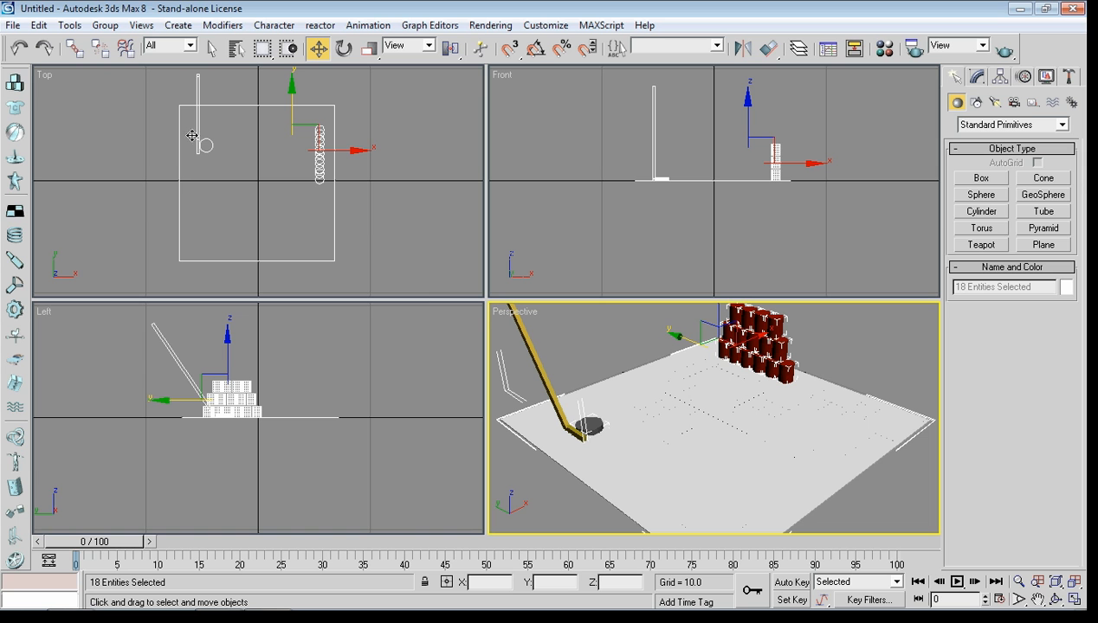
pyautogui.click(14, 83)
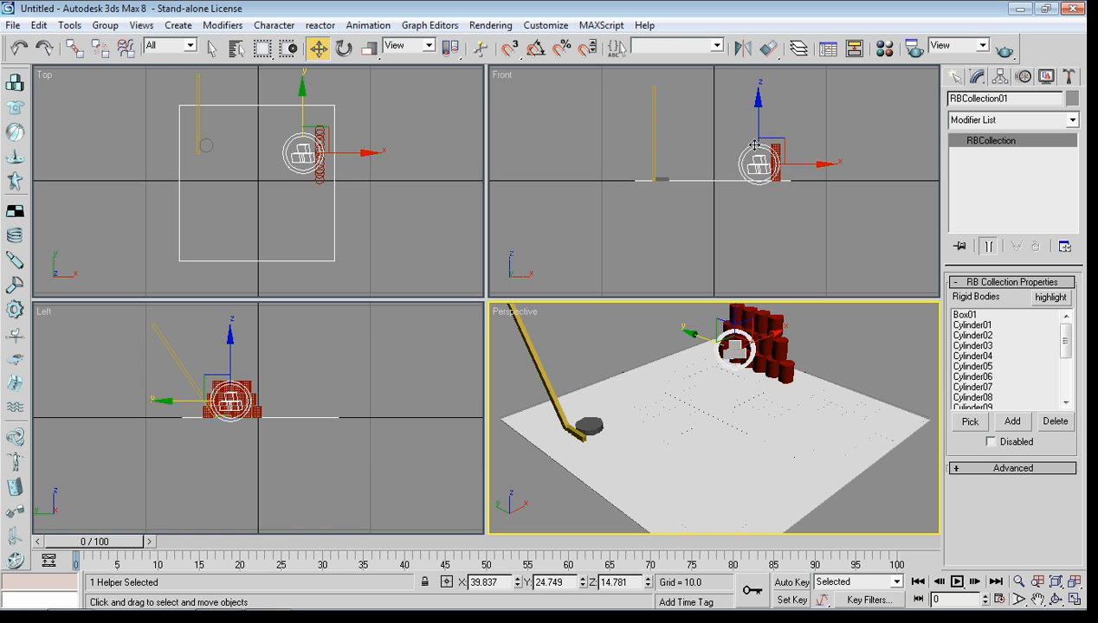
pyautogui.moveTo(757, 145); pyautogui.dragTo(754, 37)
pyautogui.moveTo(1065, 333)
pyautogui.mouseDown()
pyautogui.moveTo(1066, 385)
pyautogui.moveTo(1072, 339)
pyautogui.mouseUp()
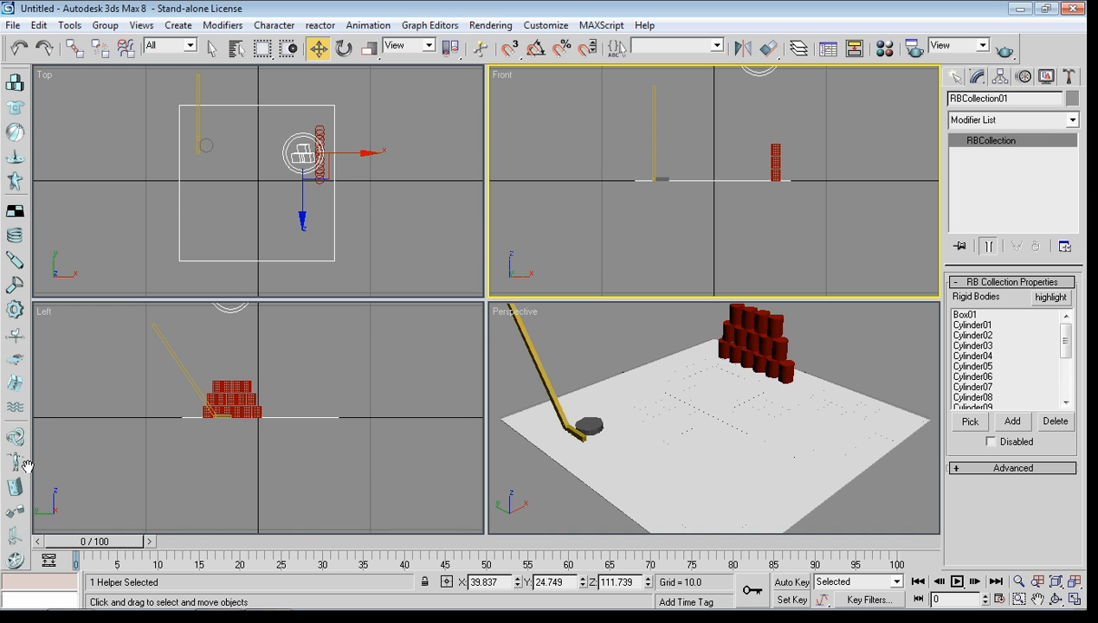
# Give the gray disc a rigid body mass of 5 and Bounding Box simulation geometry
pyautogui.scroll(-5, 27, 468)
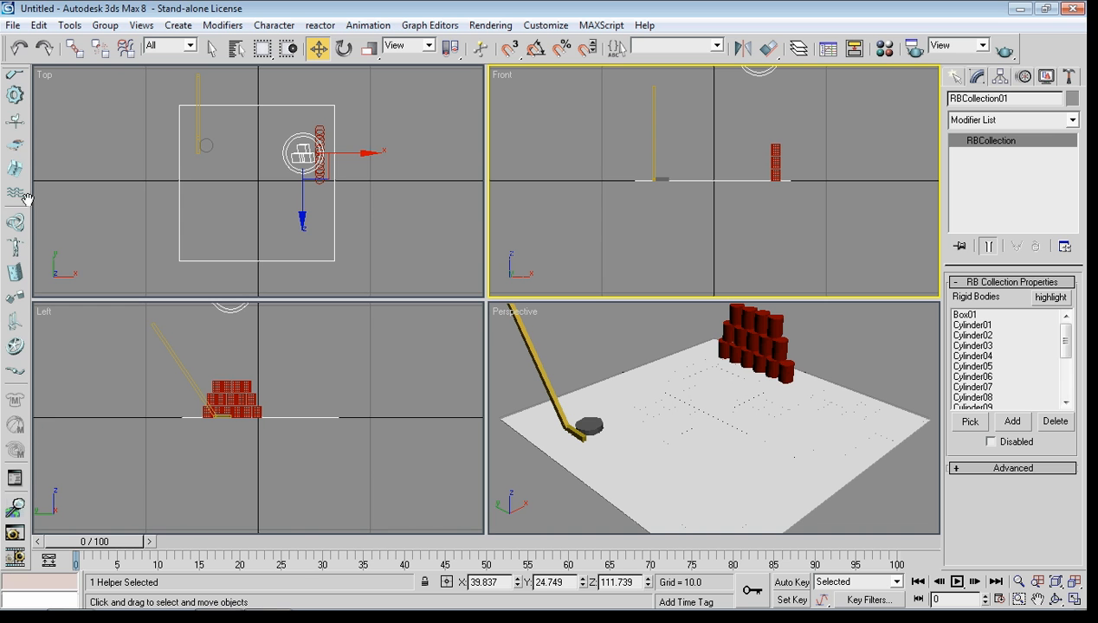
pyautogui.click(603, 421)
pyautogui.click(20, 482)
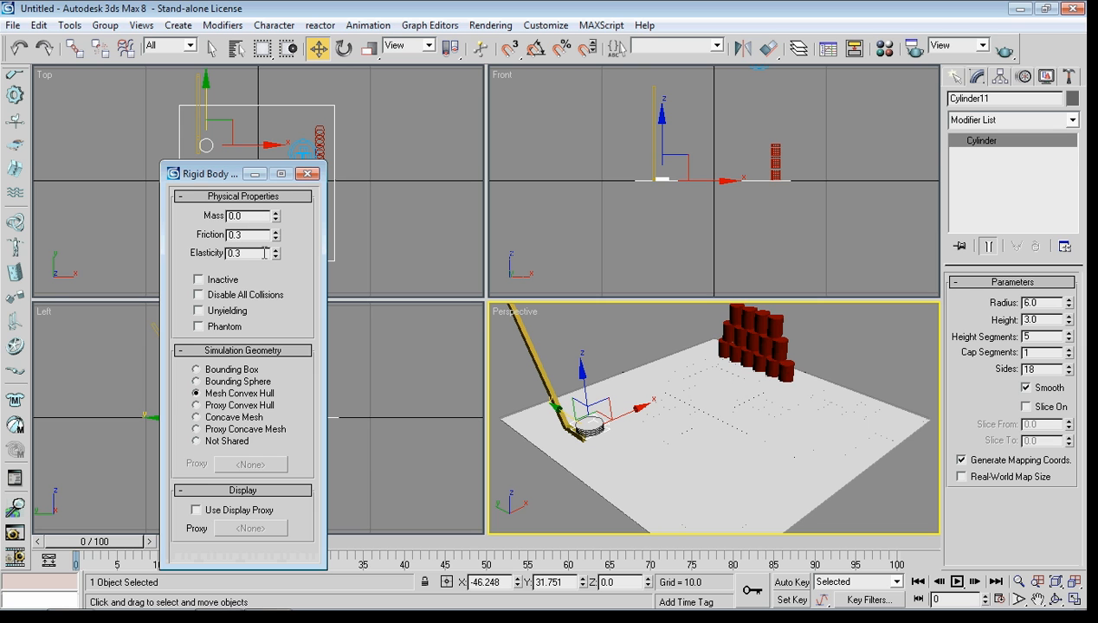
pyautogui.doubleClick(252, 215)
pyautogui.write('5')
pyautogui.press('Return')
pyautogui.click(196, 370)
# Give the ground box Bounding Box simulation geometry and a mass of 50, and enable Inactive and Unyielding
pyautogui.click(731, 460)
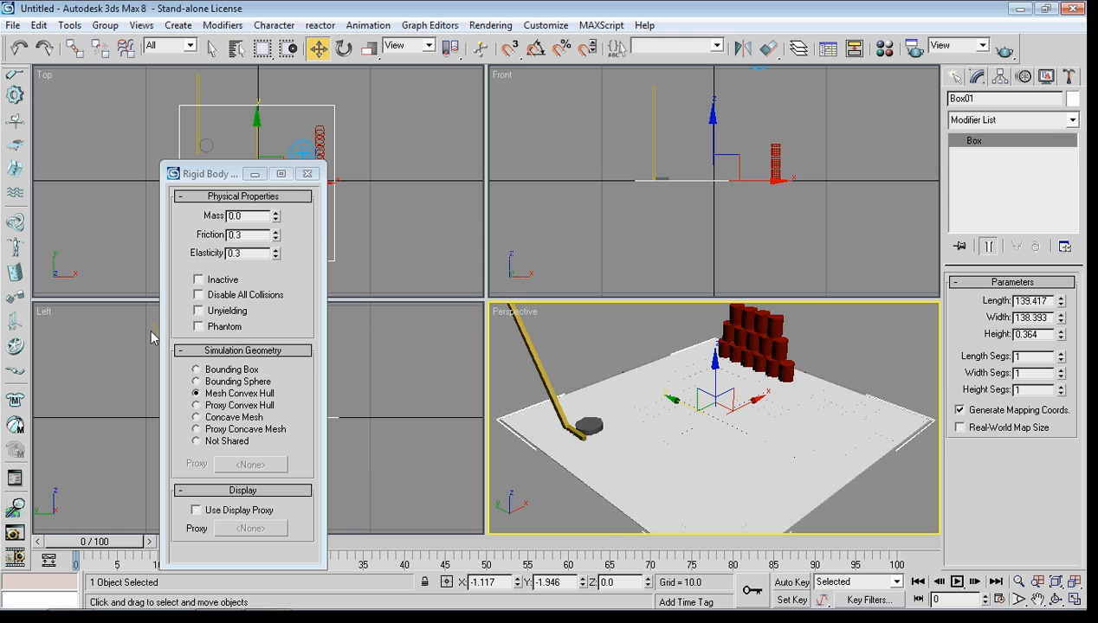
pyautogui.moveTo(258, 220); pyautogui.dragTo(199, 213)
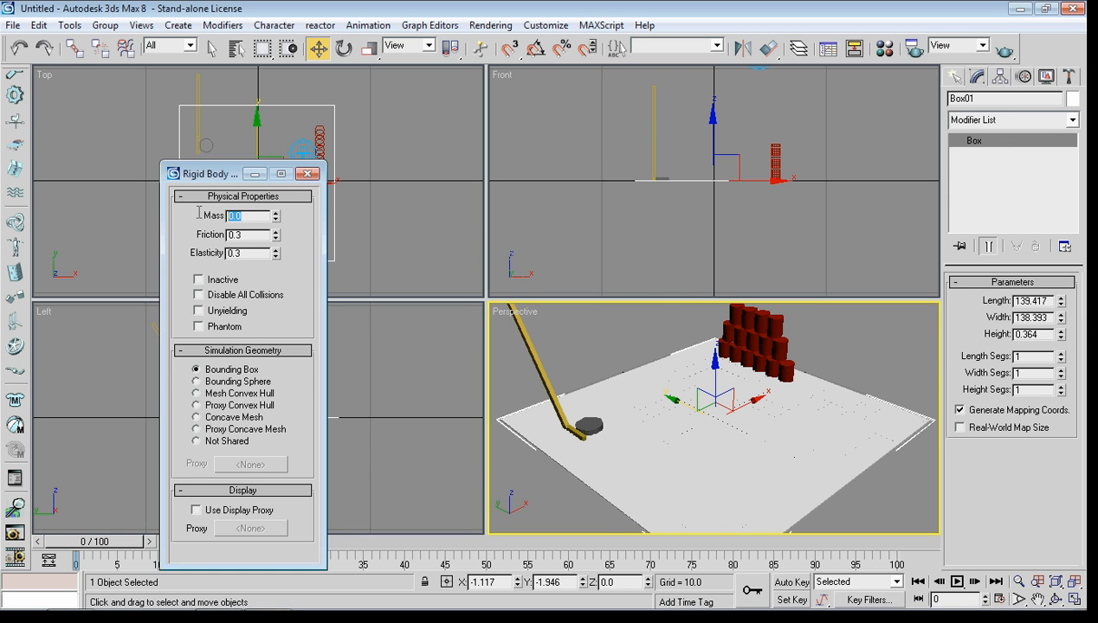
pyautogui.write('50')
pyautogui.click(198, 280)
pyautogui.click(202, 312)
# Make the grouped stick an Unyielding rigid body
pyautogui.click(557, 402)
pyautogui.click(549, 388)
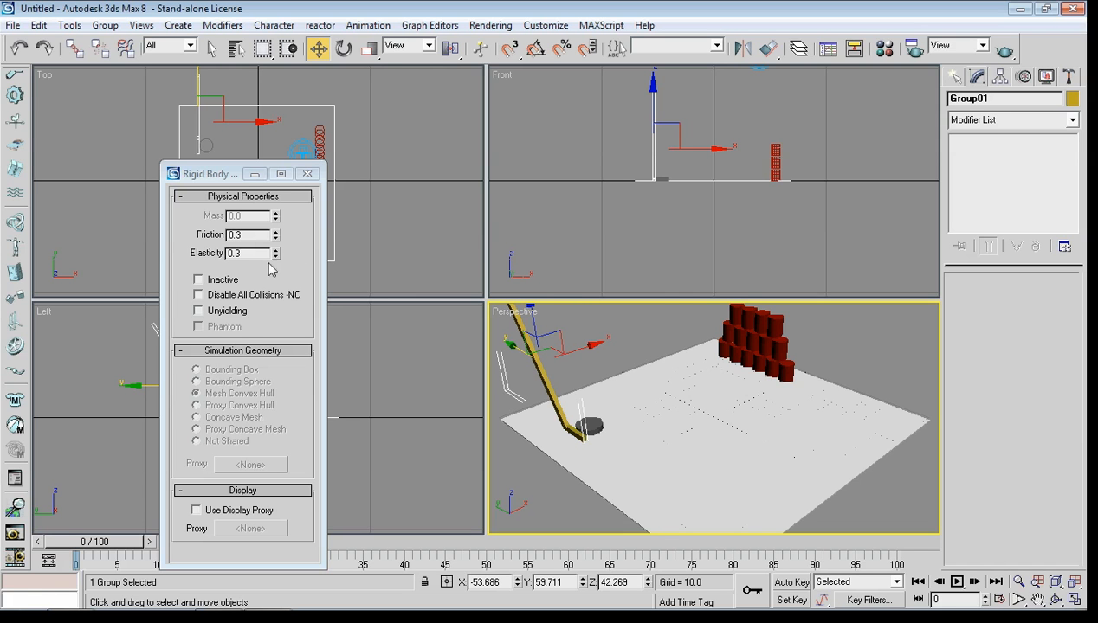
pyautogui.click(199, 312)
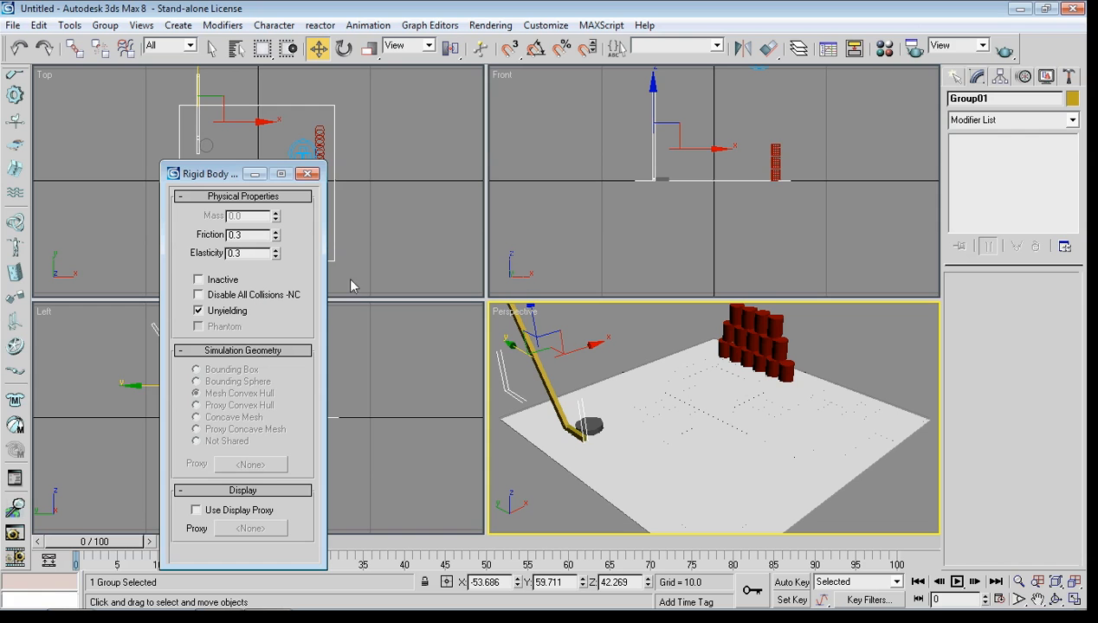
# Give all the stacked red cylinders a mass of 3 and Bounding Box simulation geometry, and close the rigid body properties
pyautogui.moveTo(760, 133); pyautogui.dragTo(801, 182)
pyautogui.moveTo(246, 216); pyautogui.dragTo(204, 215)
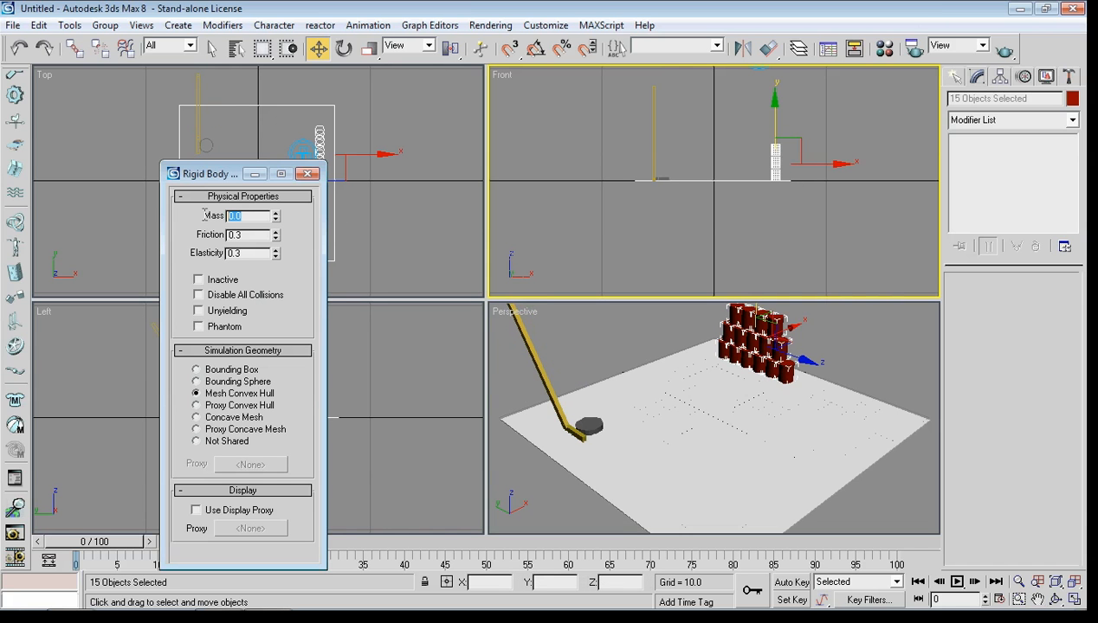
pyautogui.write('3')
pyautogui.click(195, 370)
pyautogui.click(587, 387)
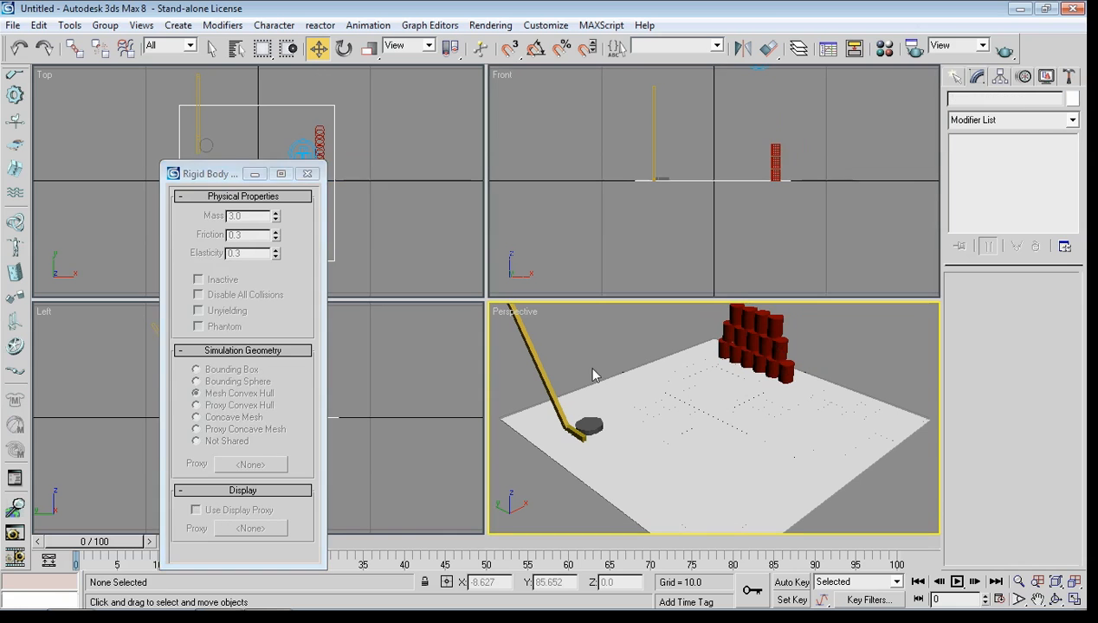
pyautogui.click(306, 175)
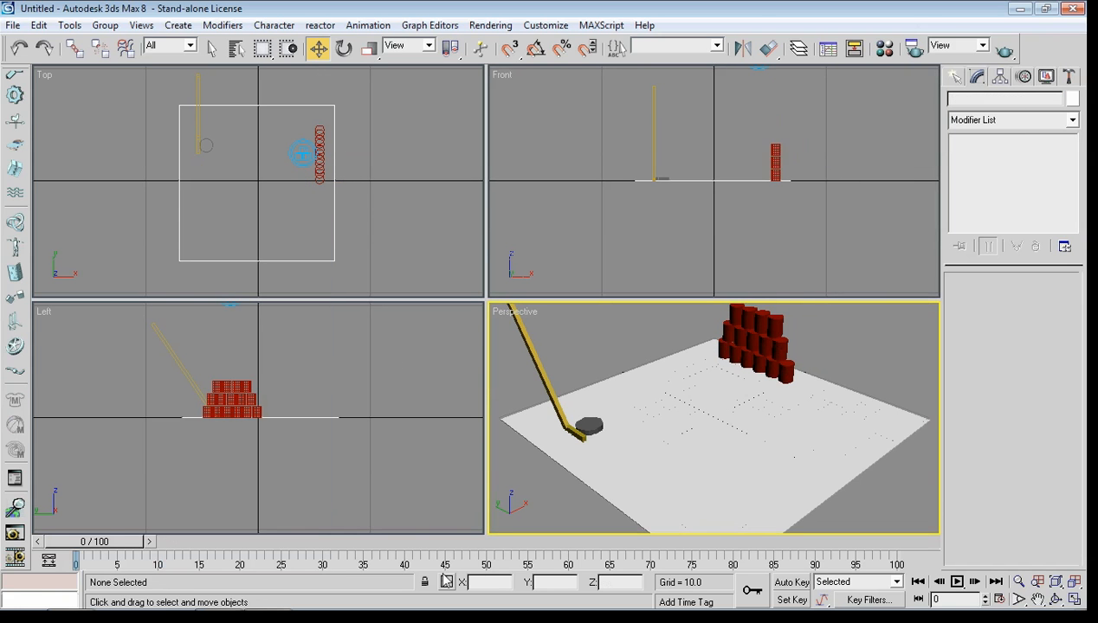
# With automatic keying on, rotate the stick group about 60 degrees around the Y axis at frame 5
pyautogui.click(653, 136)
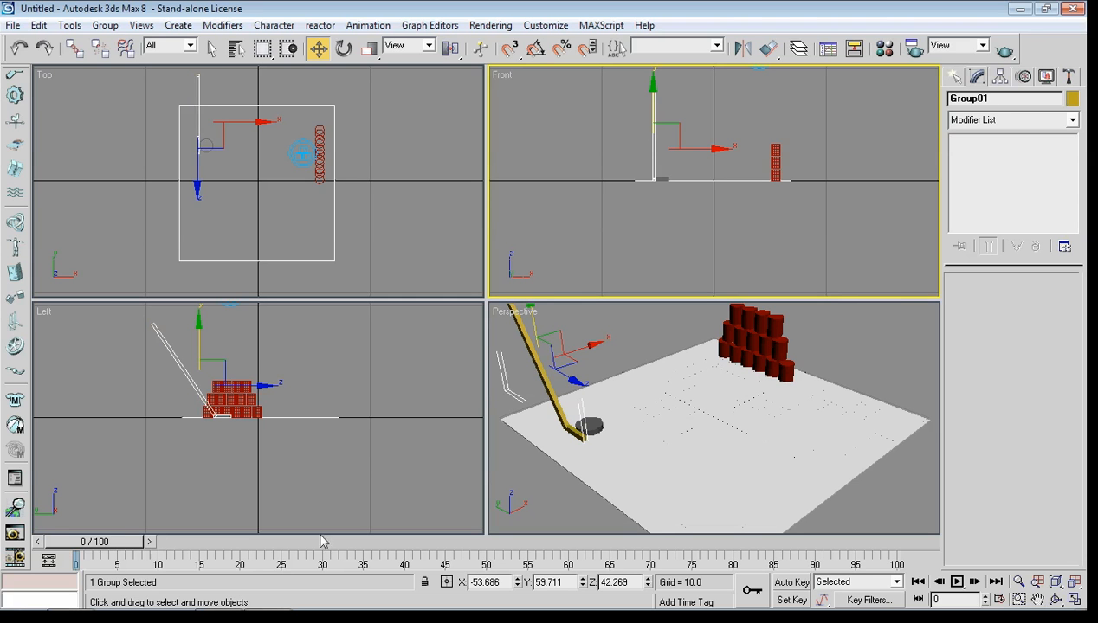
pyautogui.click(791, 583)
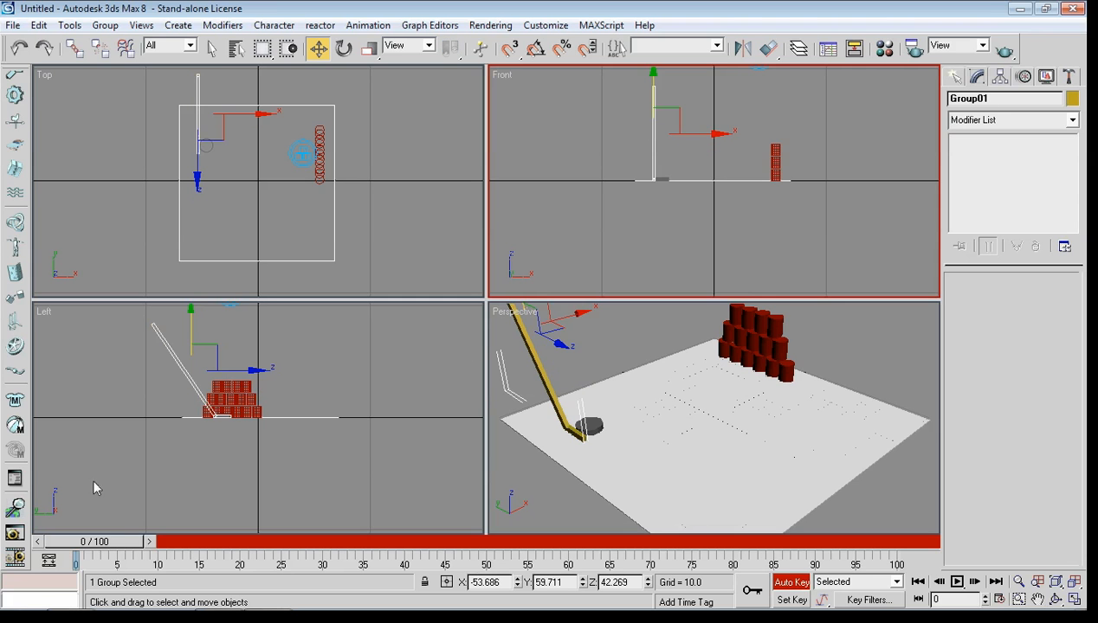
pyautogui.moveTo(113, 544); pyautogui.dragTo(153, 550)
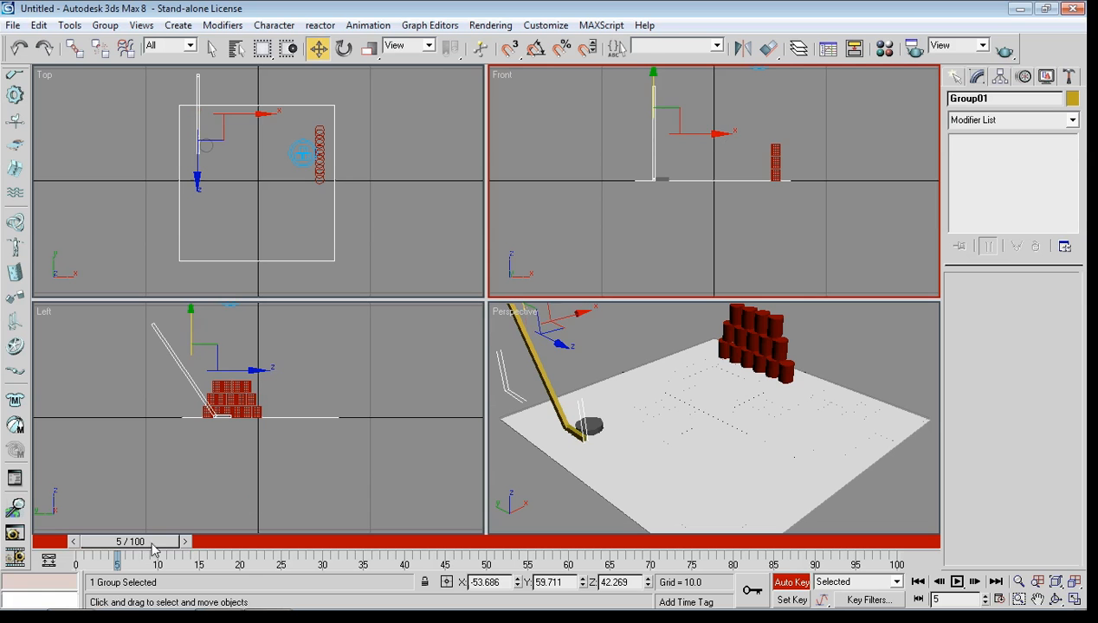
pyautogui.click(343, 49)
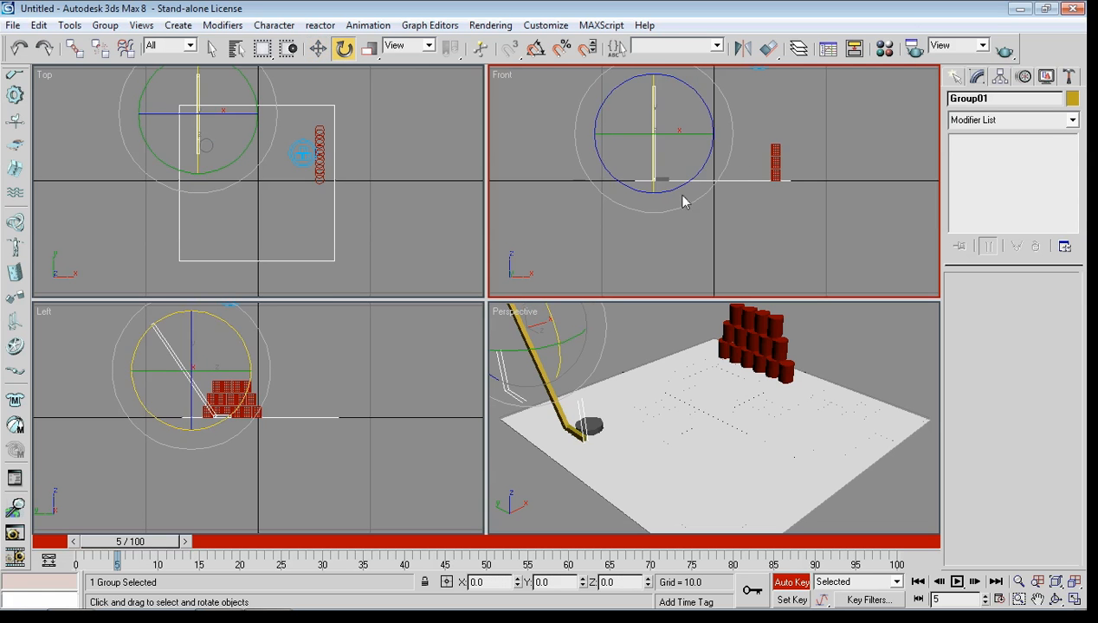
pyautogui.moveTo(706, 112); pyautogui.dragTo(755, 204)
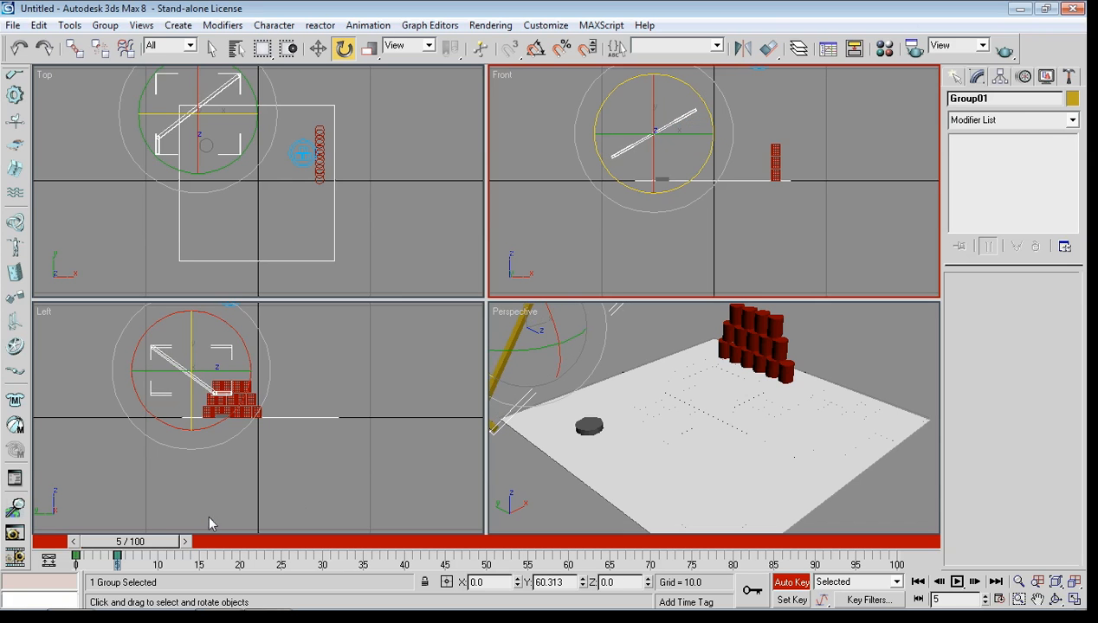
# At frame 10, rotate the stick group back around the Y axis to about 0 degrees so its blade meets the disc
pyautogui.moveTo(140, 543)
pyautogui.mouseDown()
pyautogui.moveTo(104, 544)
pyautogui.moveTo(157, 554)
pyautogui.mouseUp()
pyautogui.press('e')
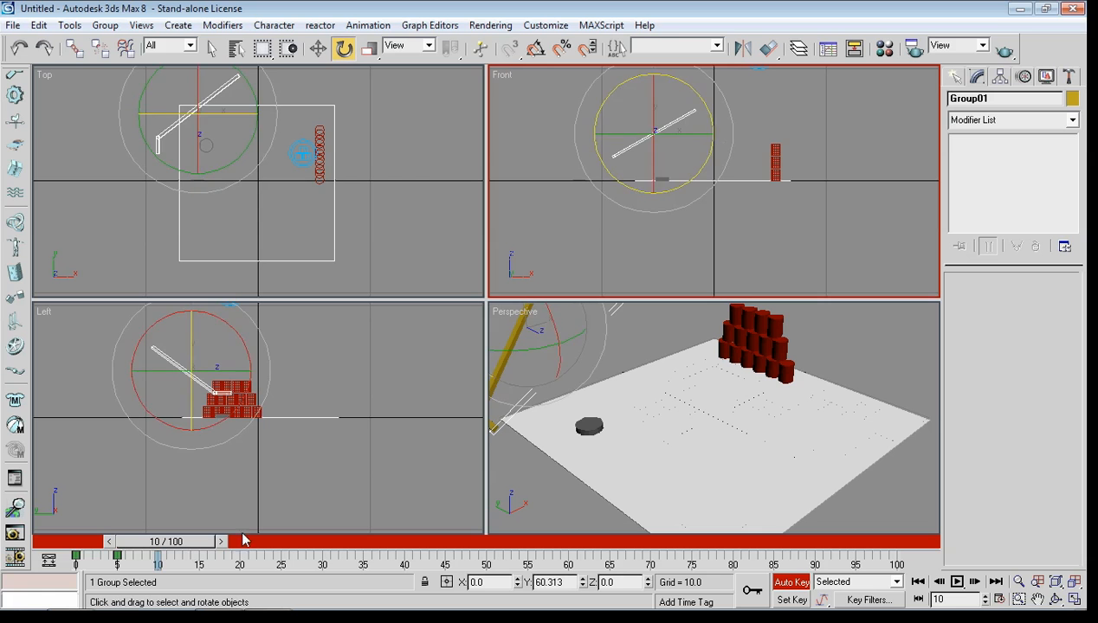
pyautogui.moveTo(710, 118); pyautogui.dragTo(565, 72)
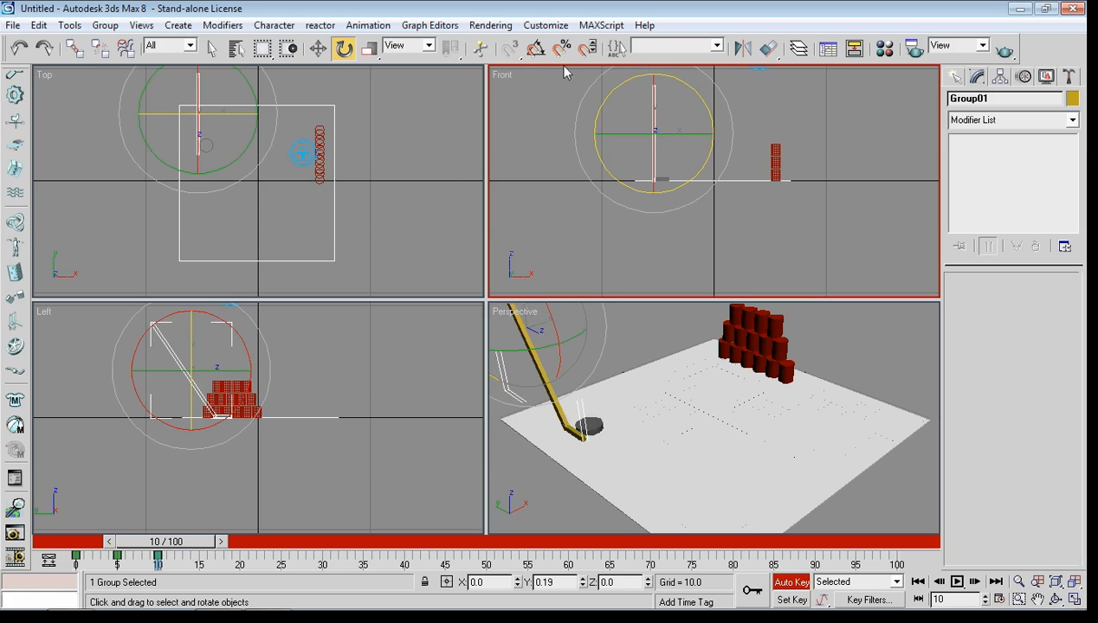
# At frame 10, move the gray disc toward the red cylinders and slightly upward, to about X 1.3, Z 6.4
pyautogui.press('w')
pyautogui.moveTo(164, 542)
pyautogui.mouseDown()
pyautogui.moveTo(212, 543)
pyautogui.moveTo(177, 541)
pyautogui.mouseUp()
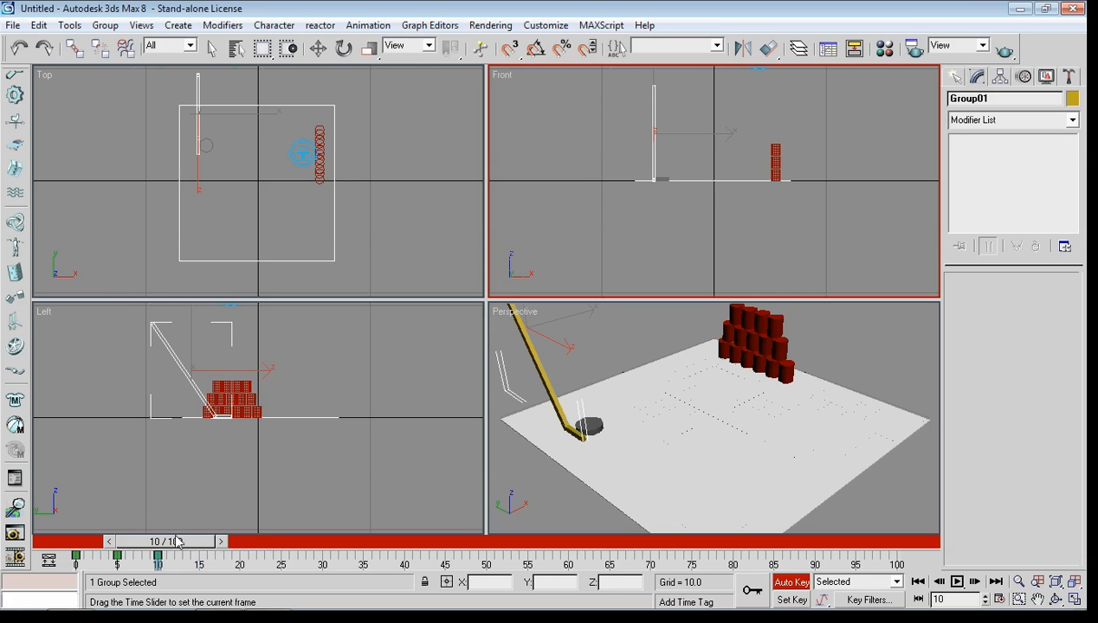
pyautogui.press('e')
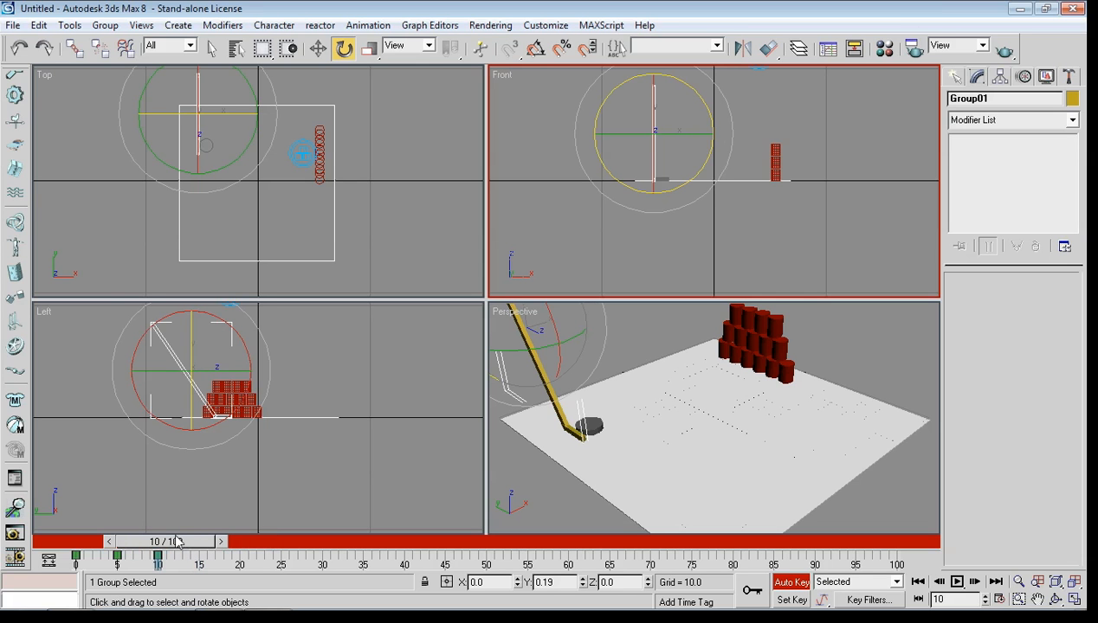
pyautogui.click(588, 425)
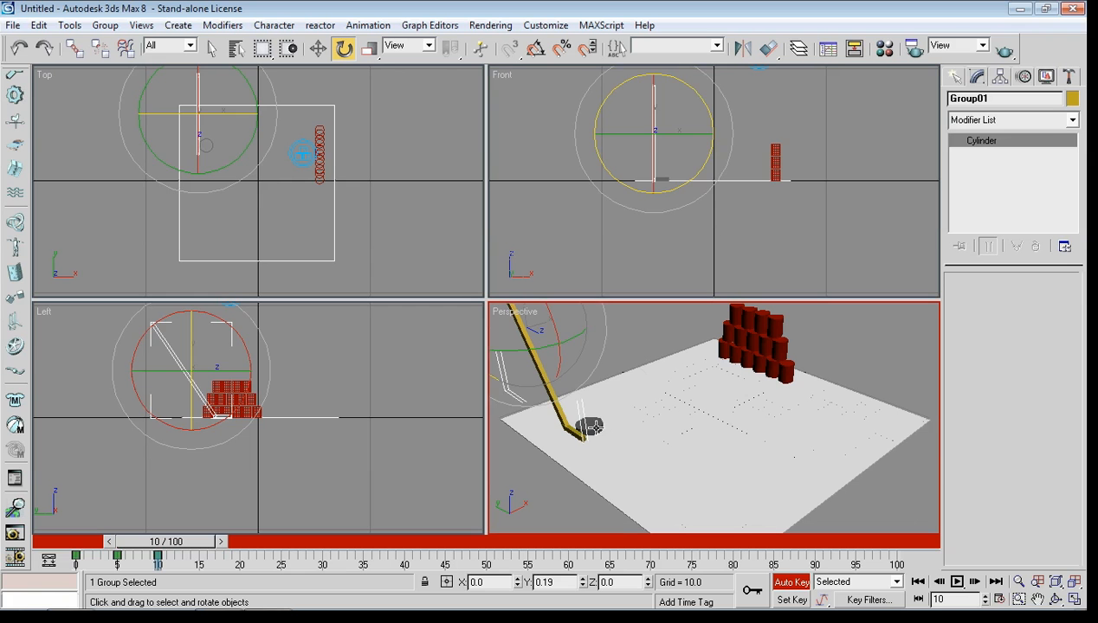
pyautogui.click(318, 48)
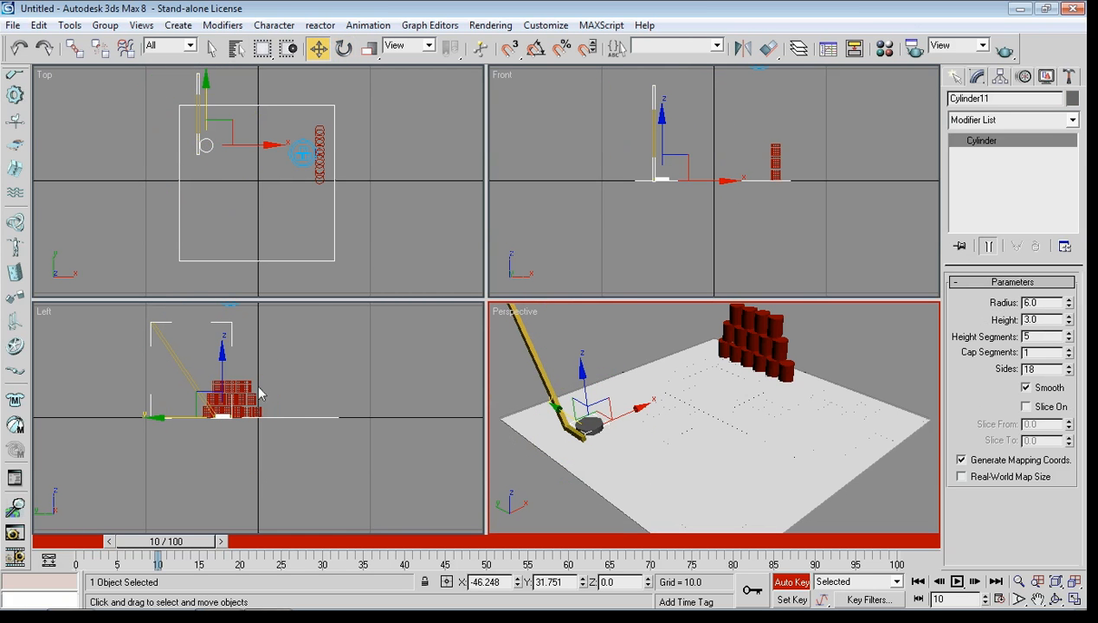
pyautogui.moveTo(688, 180); pyautogui.dragTo(743, 180)
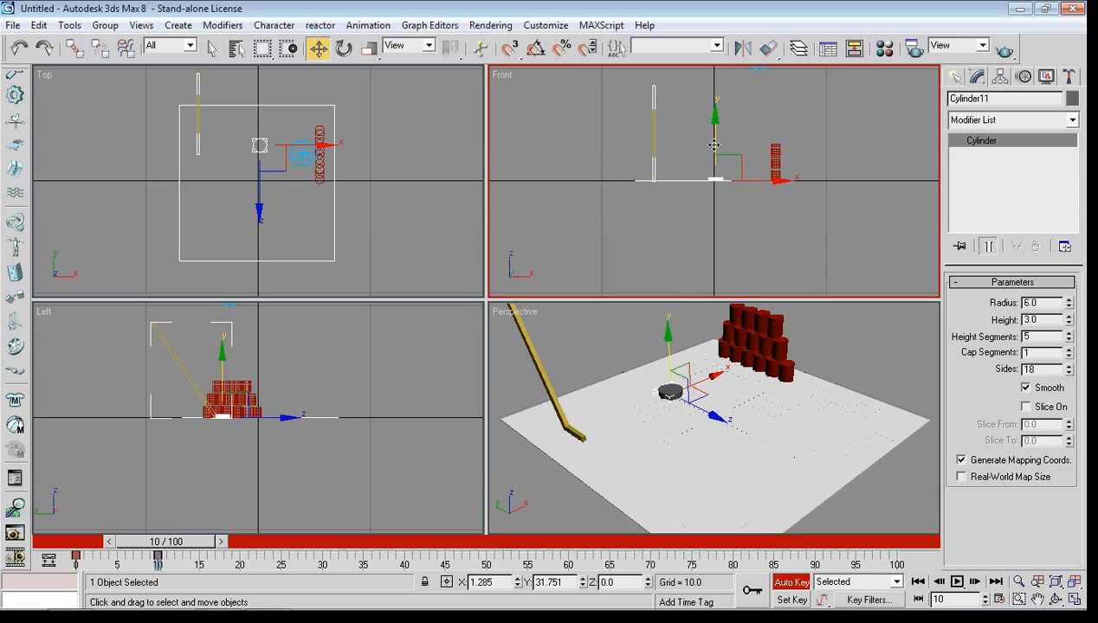
pyautogui.moveTo(712, 145); pyautogui.dragTo(707, 135)
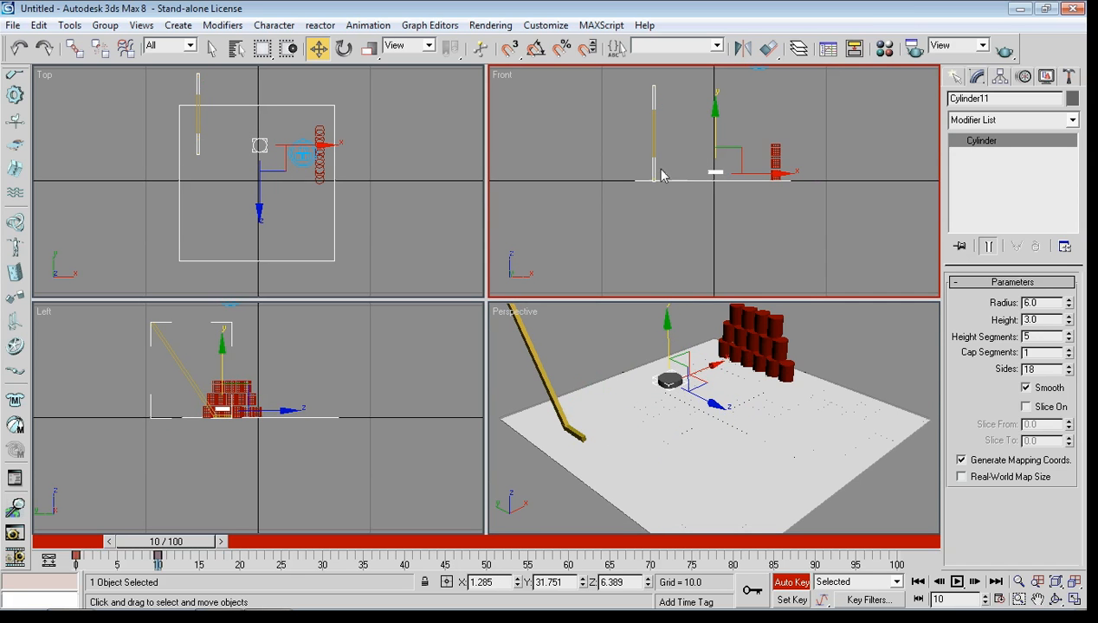
# At frame 10, rotate the stick group around the Y axis to about -37 degrees so its blade swings toward the cylinders
pyautogui.click(653, 172)
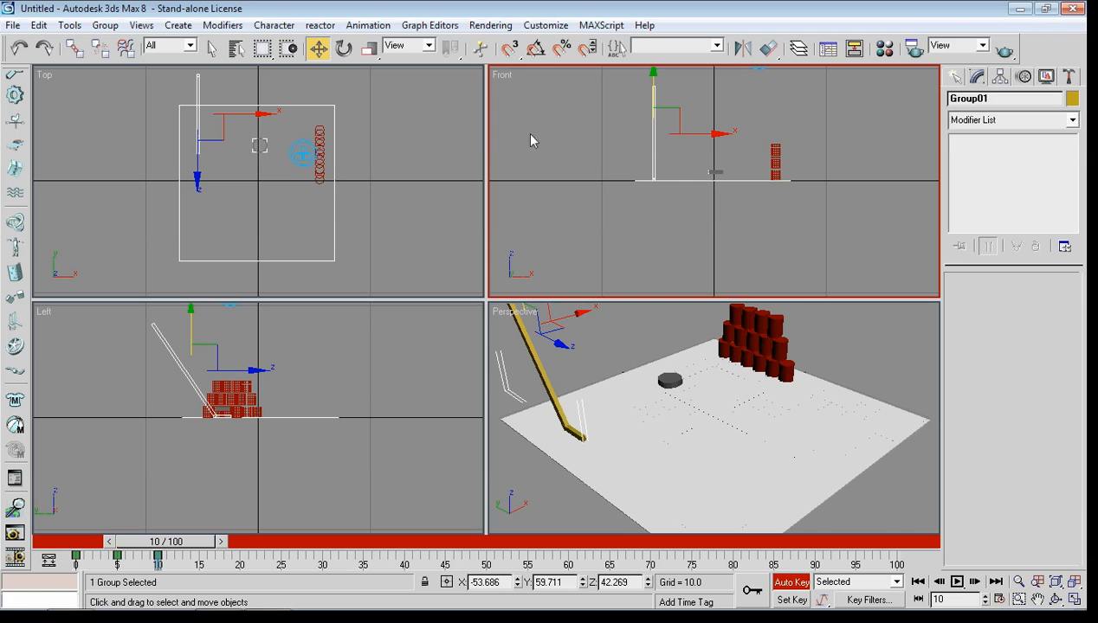
pyautogui.click(344, 47)
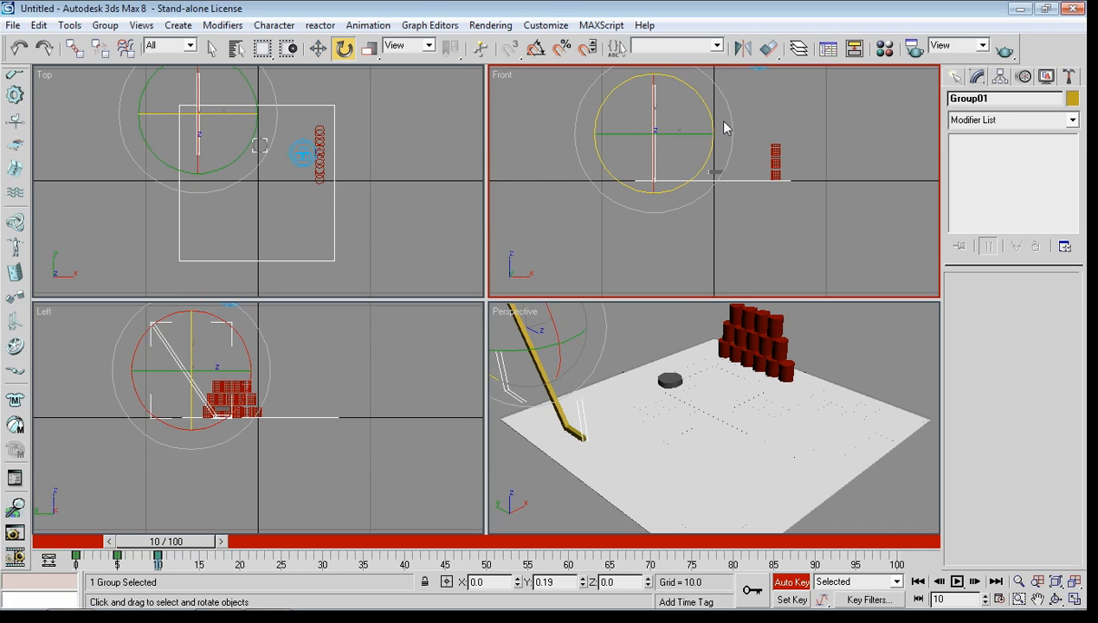
pyautogui.moveTo(711, 120); pyautogui.dragTo(677, 77)
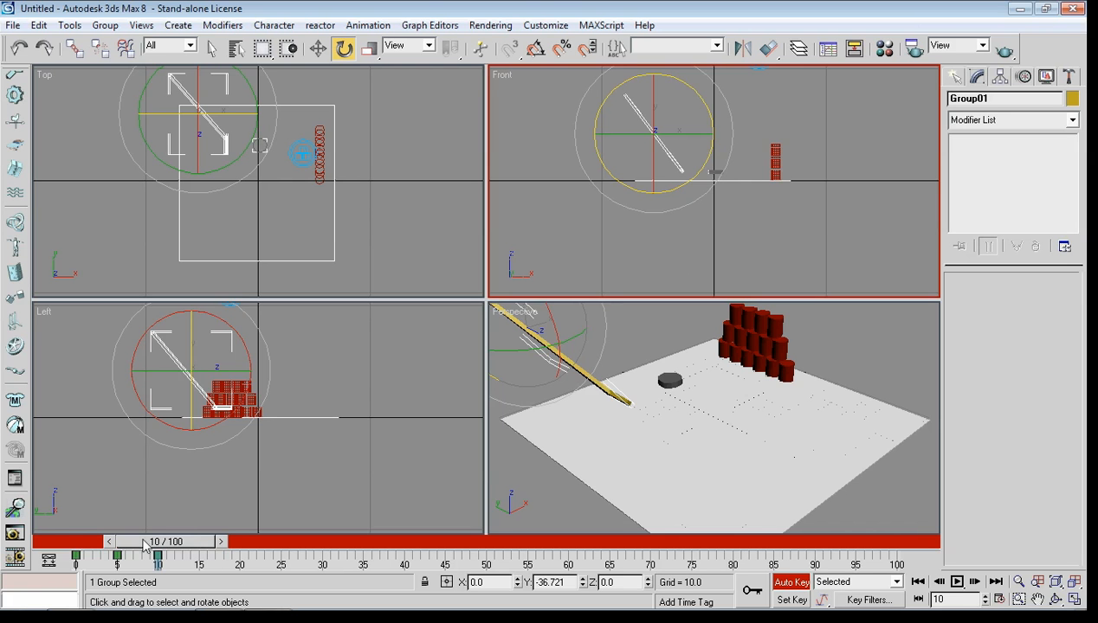
# Return to frame 0, switch to manual keying, and delete the gray disc's key at frame 0
pyautogui.moveTo(200, 541); pyautogui.dragTo(118, 552)
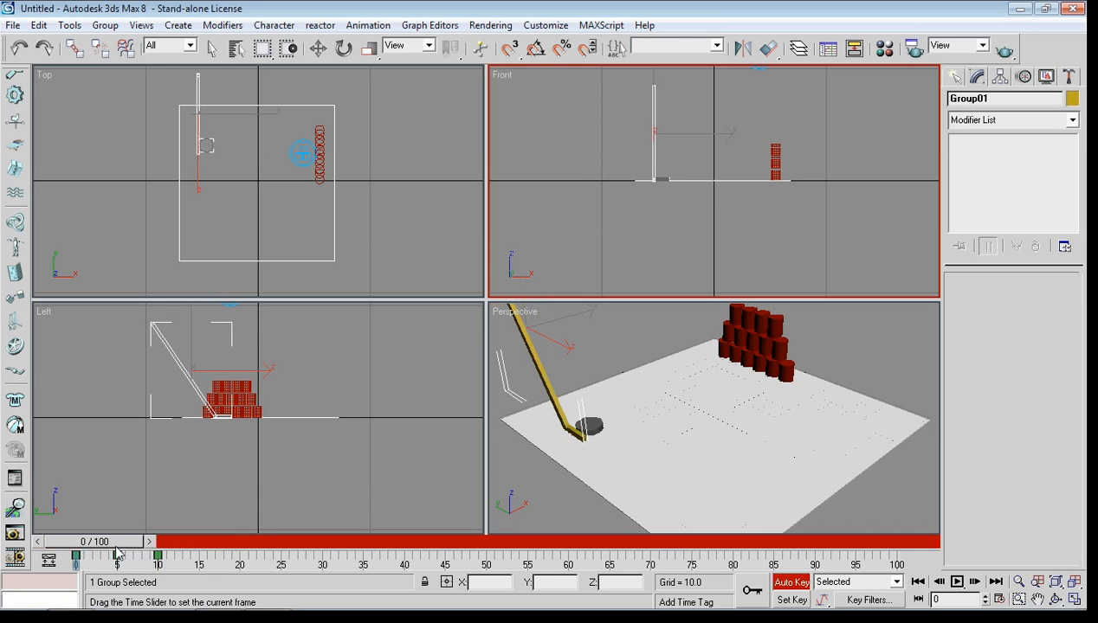
pyautogui.press('e')
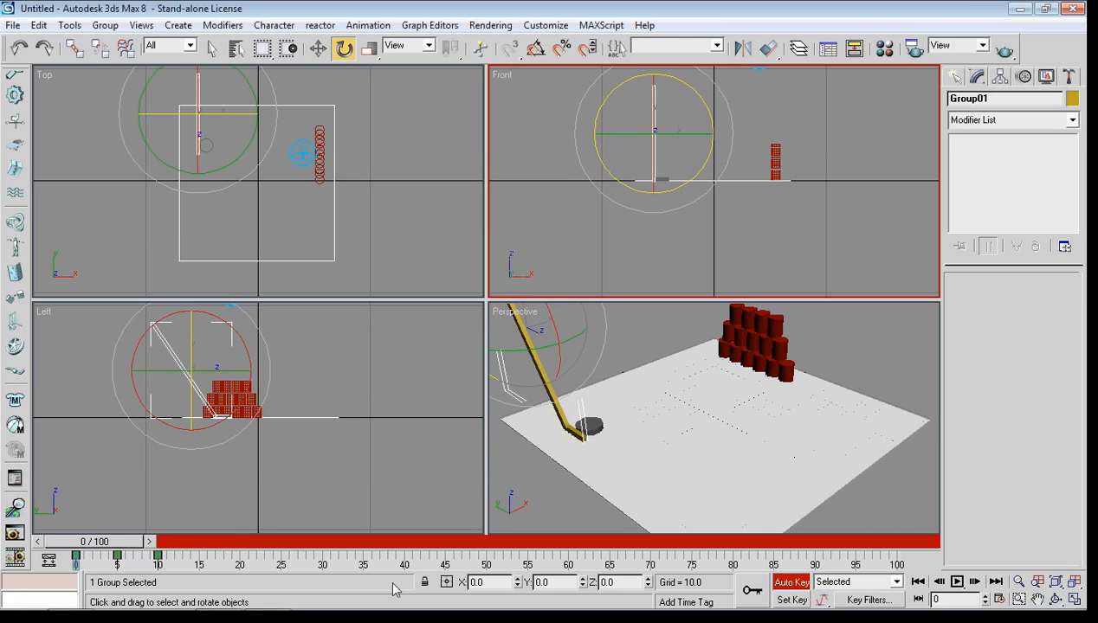
pyautogui.click(794, 602)
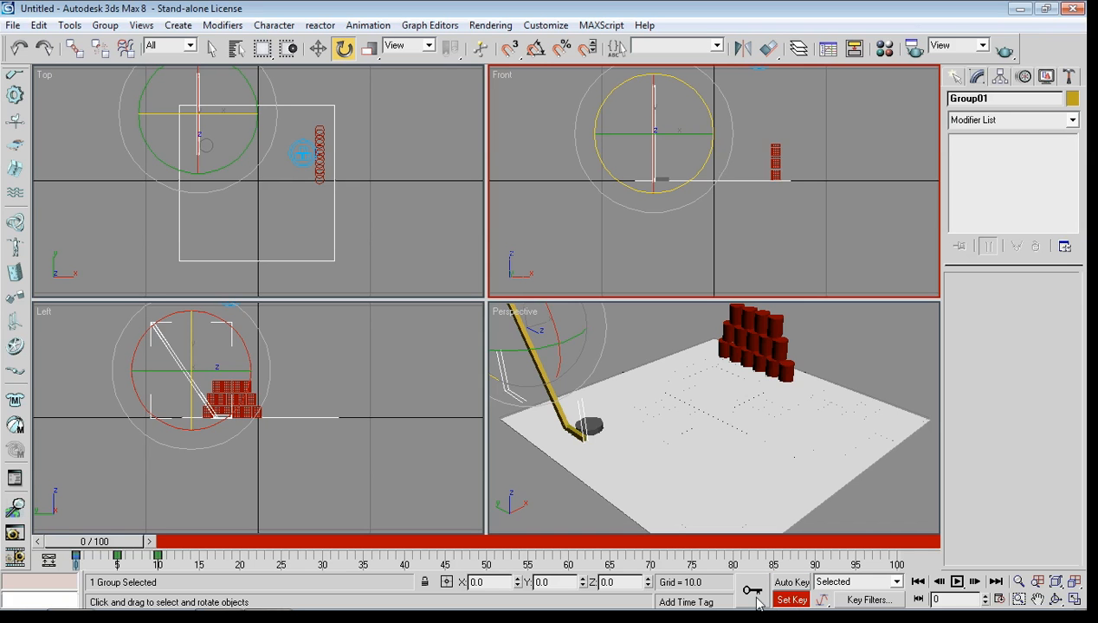
pyautogui.click(757, 602)
pyautogui.click(590, 427)
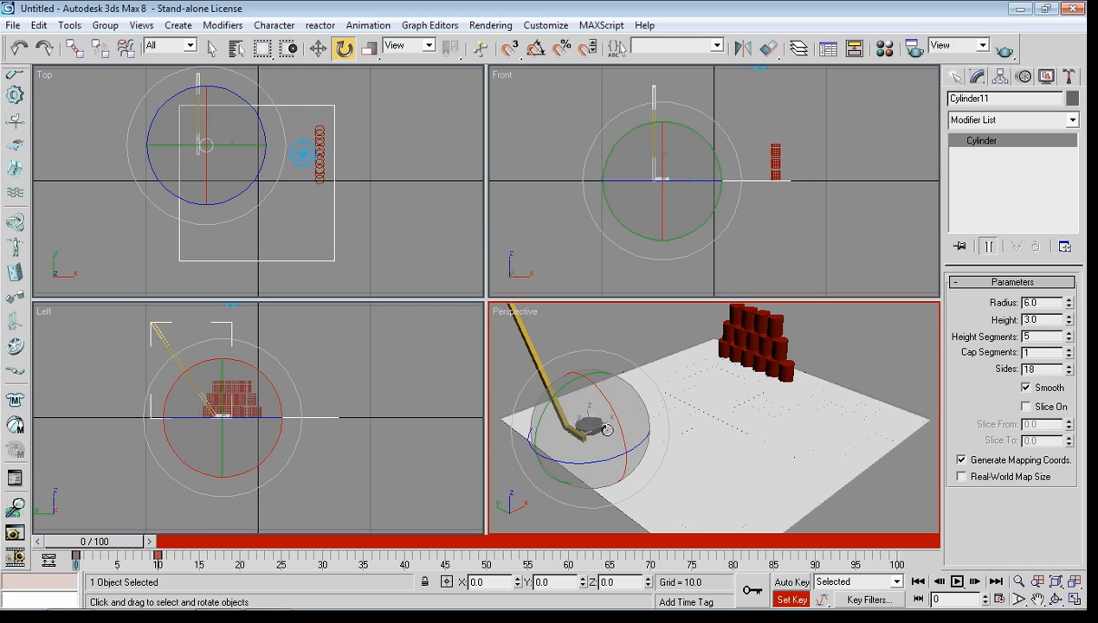
pyautogui.moveTo(111, 545)
pyautogui.mouseDown()
pyautogui.moveTo(151, 545)
pyautogui.moveTo(92, 545)
pyautogui.mouseUp()
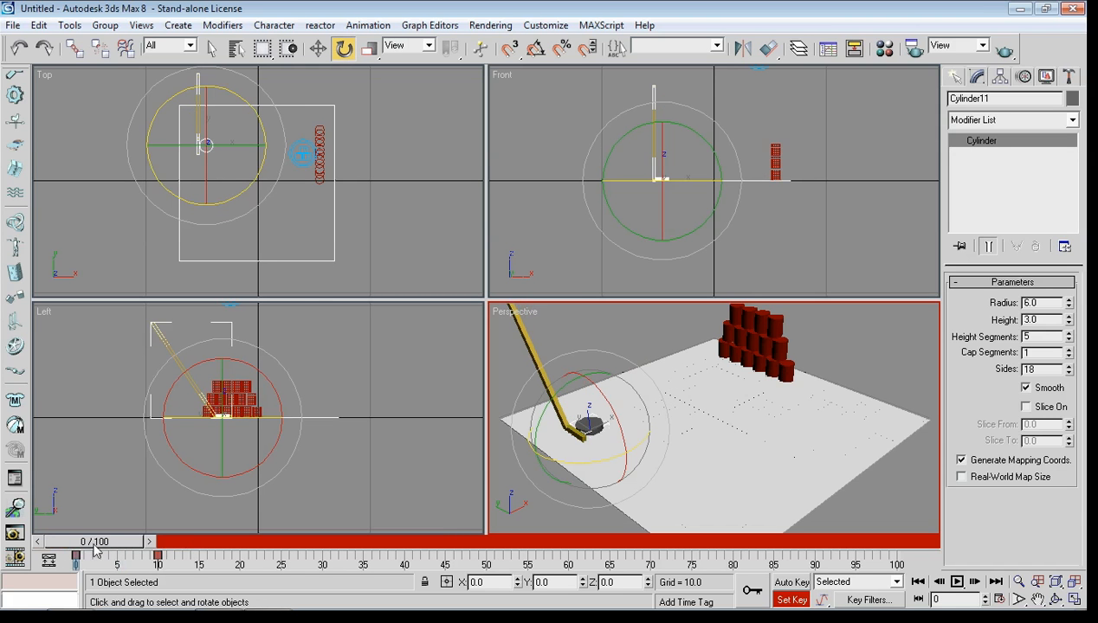
pyautogui.press('Delete')
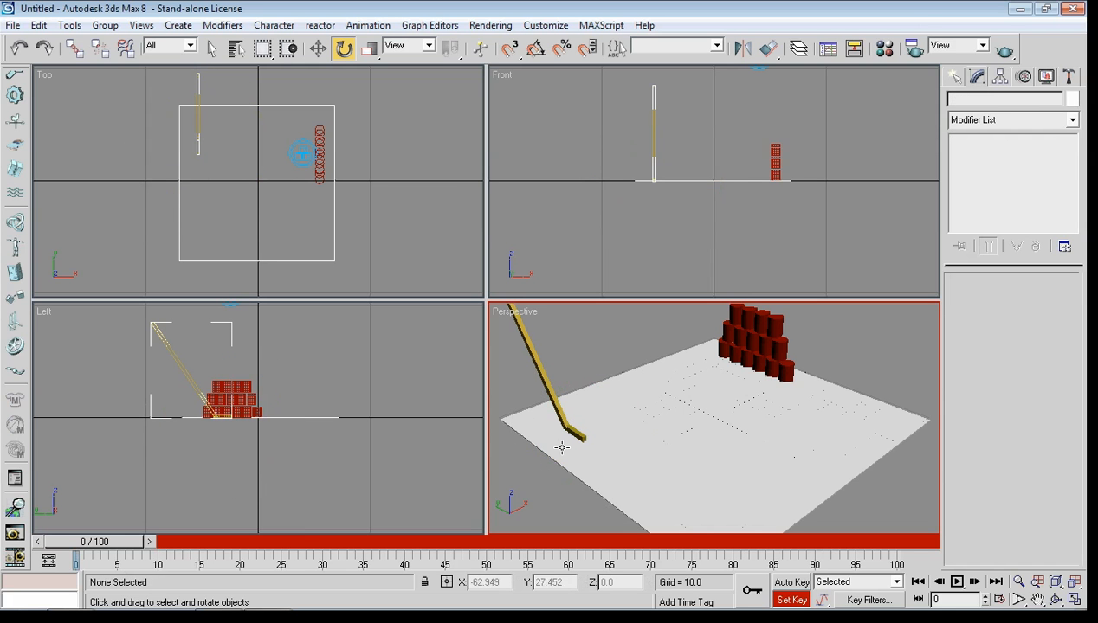
pyautogui.hotkey('ctrl', 'z')
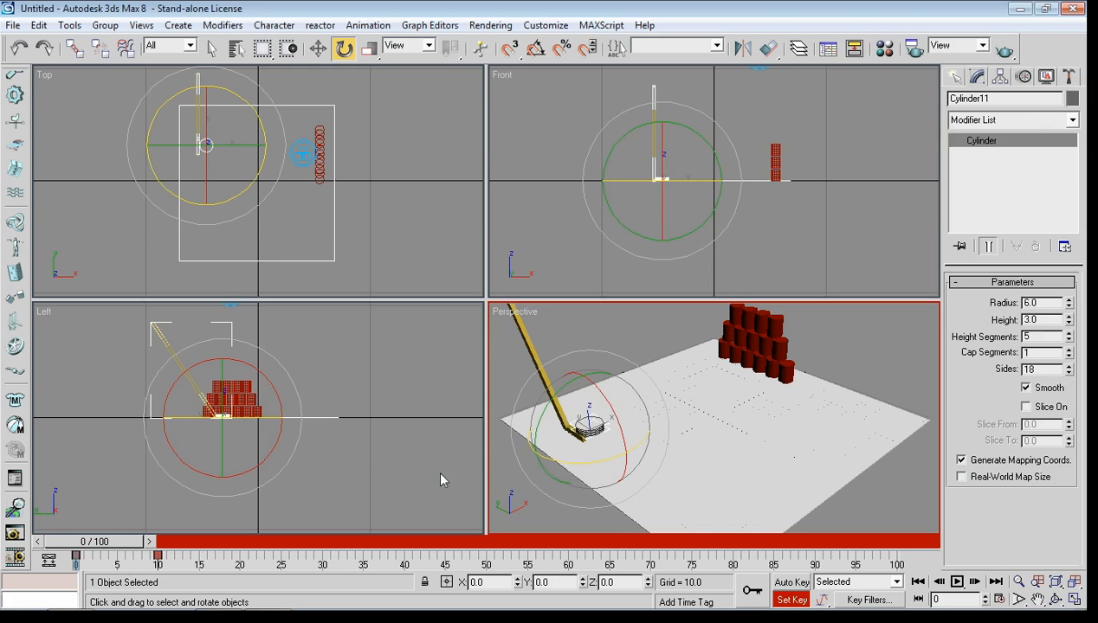
pyautogui.click(78, 558)
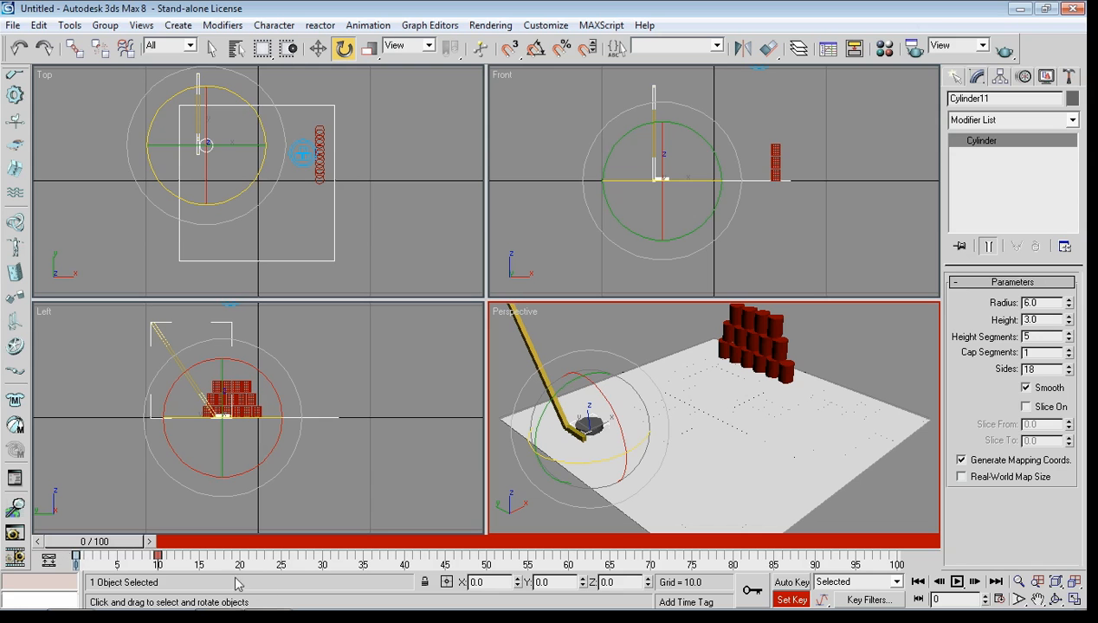
pyautogui.press('Delete')
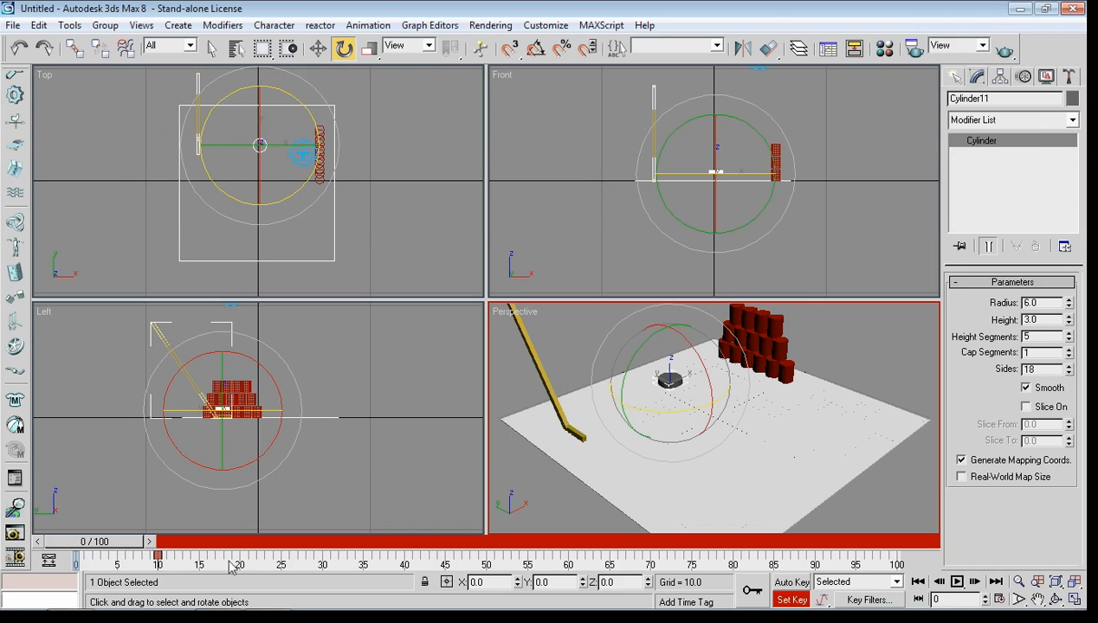
# With keying off at frame 0, move the gray disc back beside the stick's blade, at about X -46.8, Z 0.7
pyautogui.moveTo(110, 542)
pyautogui.mouseDown()
pyautogui.moveTo(149, 546)
pyautogui.moveTo(95, 544)
pyautogui.mouseUp()
pyautogui.press('e')
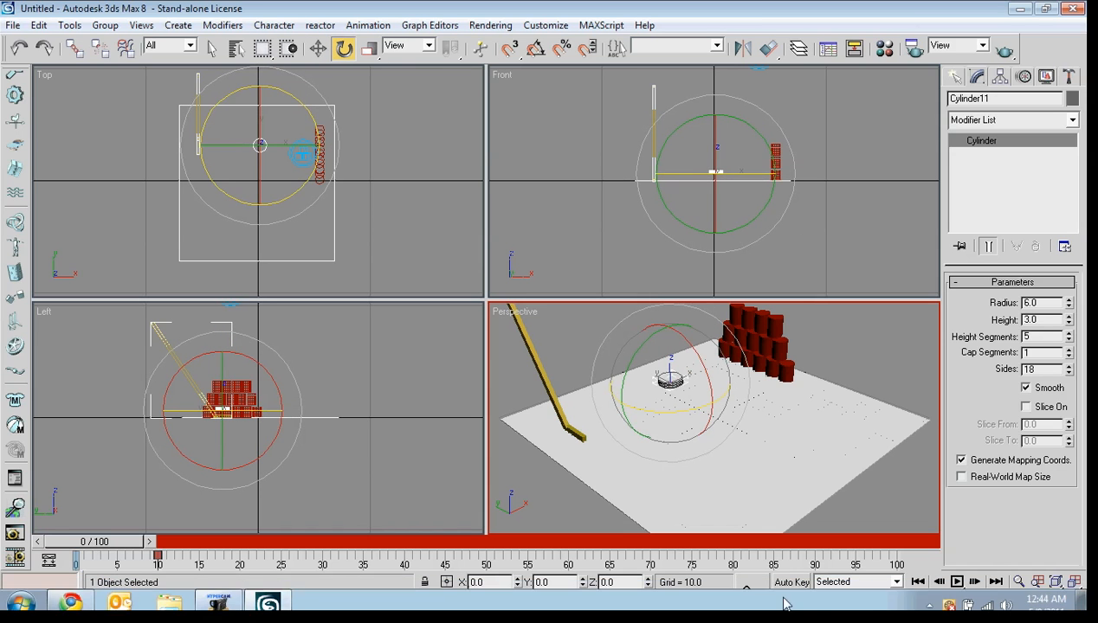
pyautogui.click(792, 599)
pyautogui.click(318, 47)
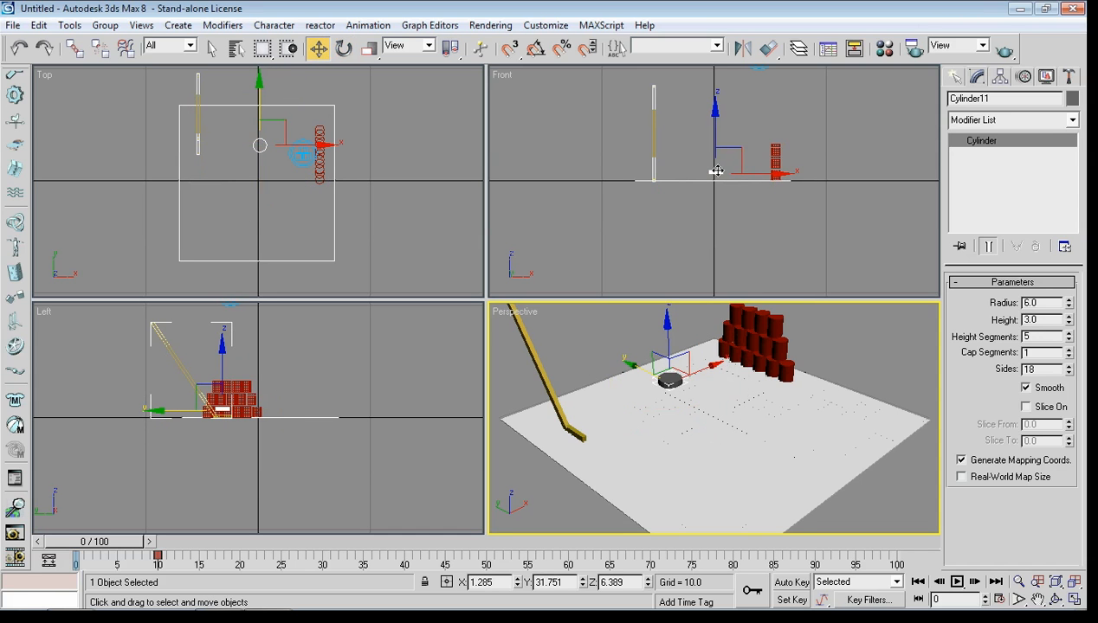
pyautogui.moveTo(717, 171); pyautogui.dragTo(696, 168)
pyautogui.moveTo(768, 172); pyautogui.dragTo(714, 175)
pyautogui.moveTo(661, 124); pyautogui.dragTo(660, 134)
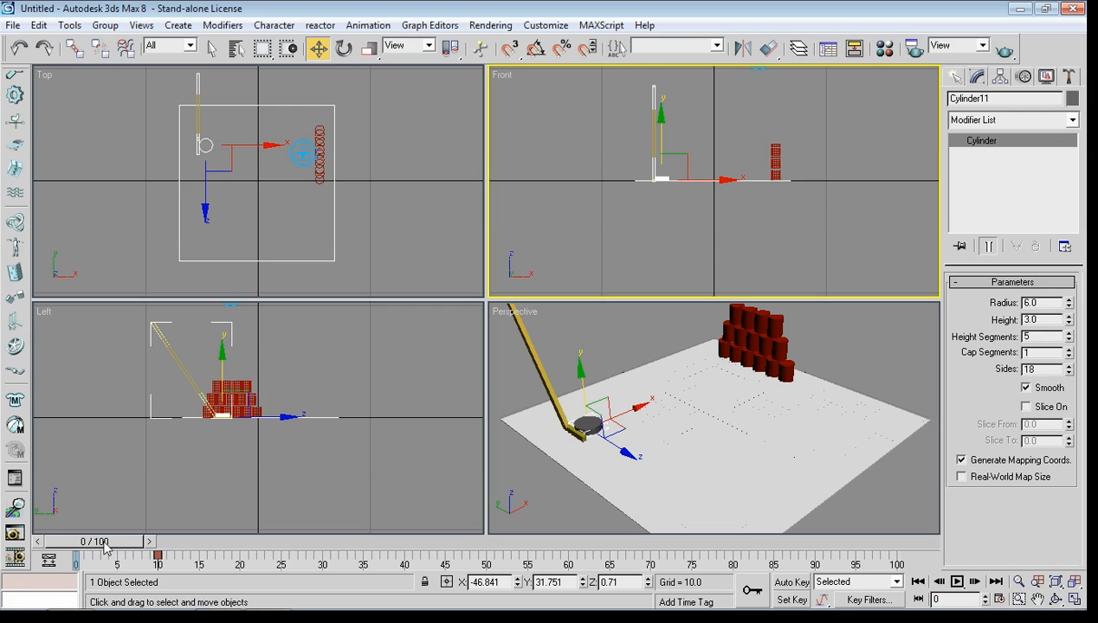
# Set a manual key for the gray disc at frame 8 and delete its key at frame 10
pyautogui.moveTo(103, 546); pyautogui.dragTo(171, 545)
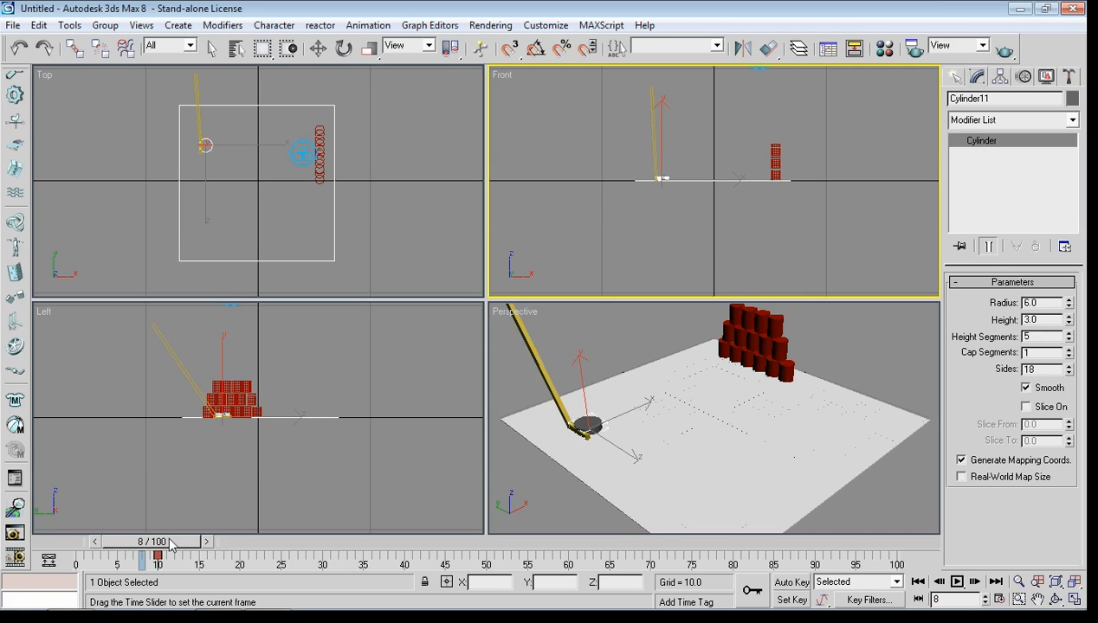
pyautogui.press('w')
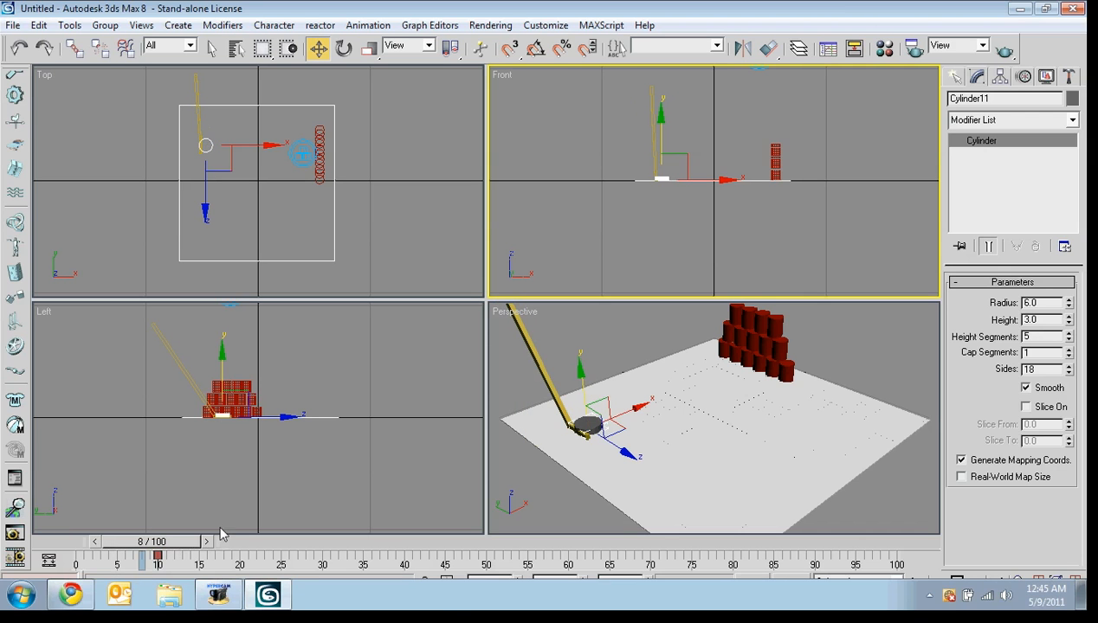
pyautogui.click(788, 600)
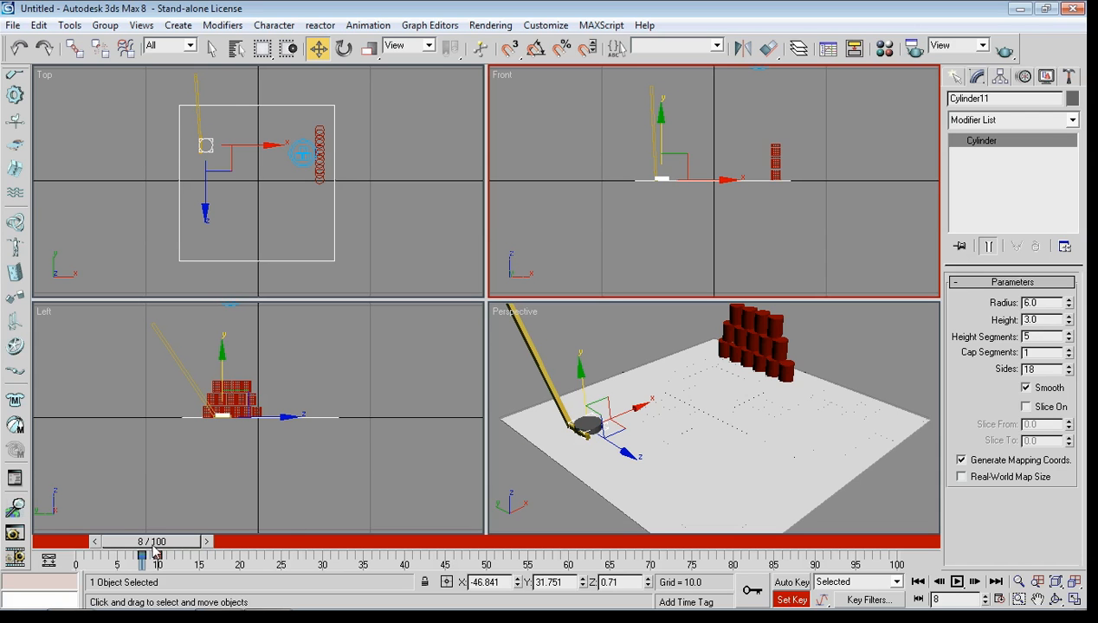
pyautogui.moveTo(156, 552)
pyautogui.mouseDown()
pyautogui.moveTo(177, 550)
pyautogui.moveTo(145, 551)
pyautogui.moveTo(174, 552)
pyautogui.mouseUp()
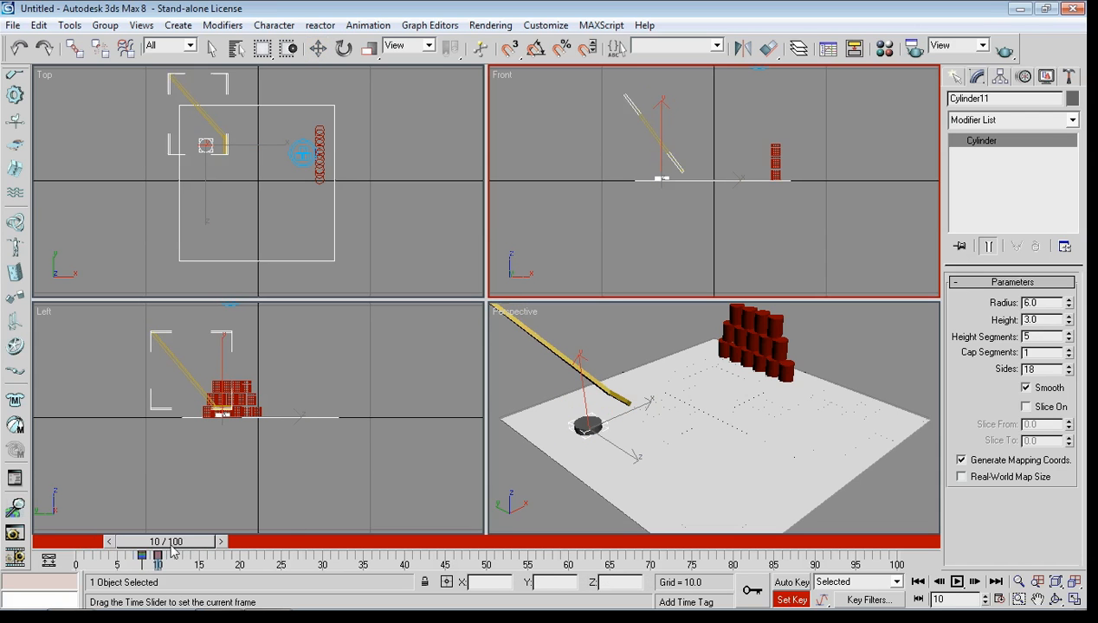
pyautogui.press('w')
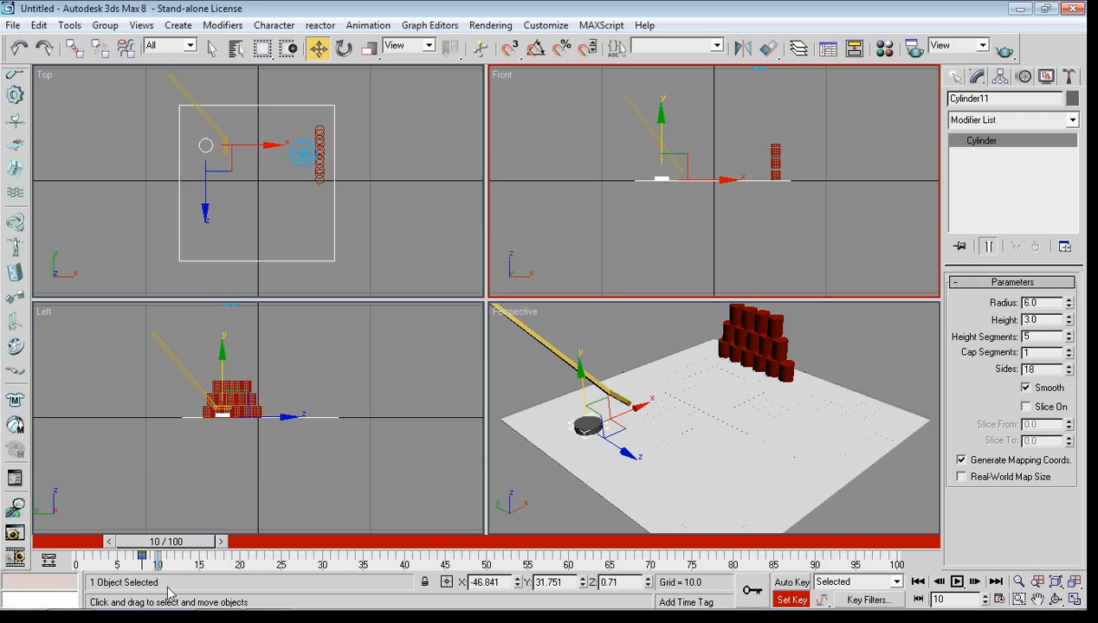
# With automatic keying on at frame 13, move the gray disc toward the cylinders and upward, to about X 17, Z 9.2
pyautogui.moveTo(186, 543); pyautogui.dragTo(211, 543)
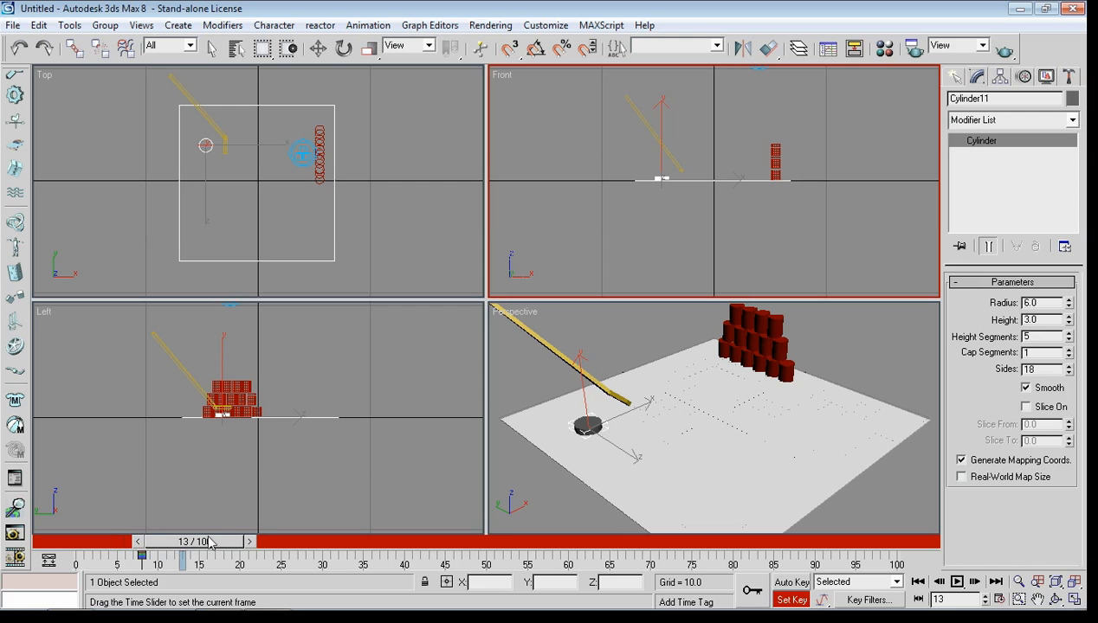
pyautogui.press('w')
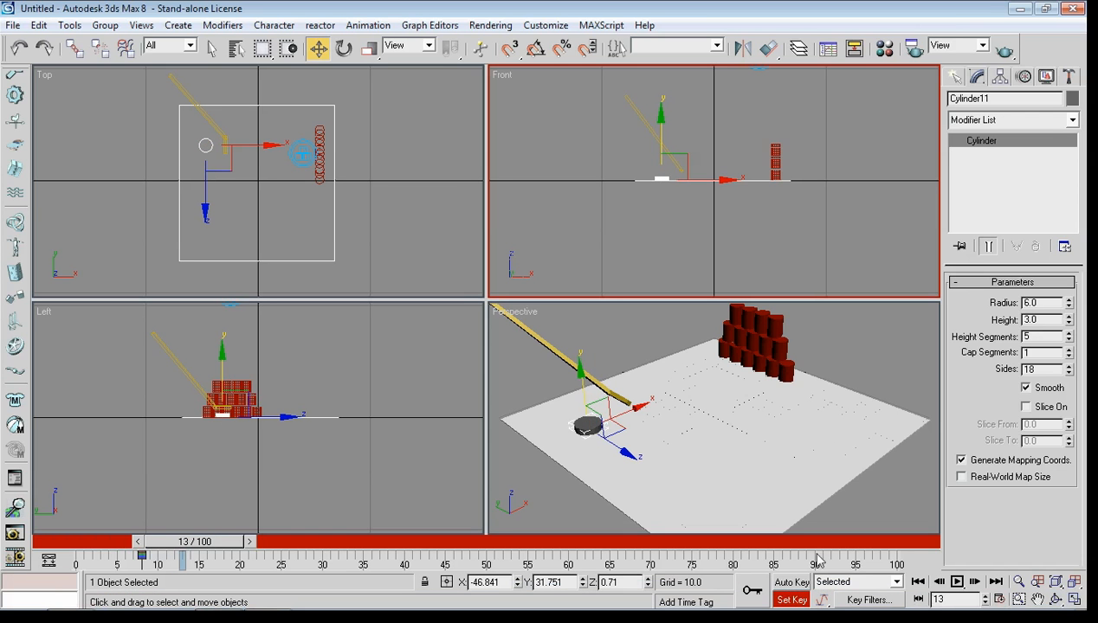
pyautogui.click(791, 582)
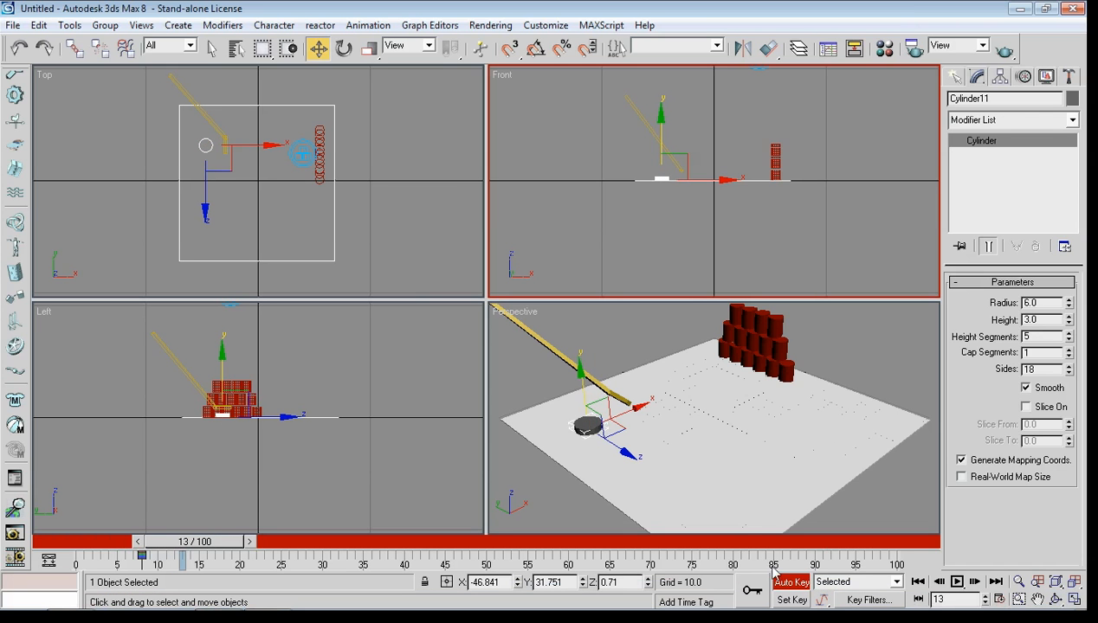
pyautogui.click(664, 179)
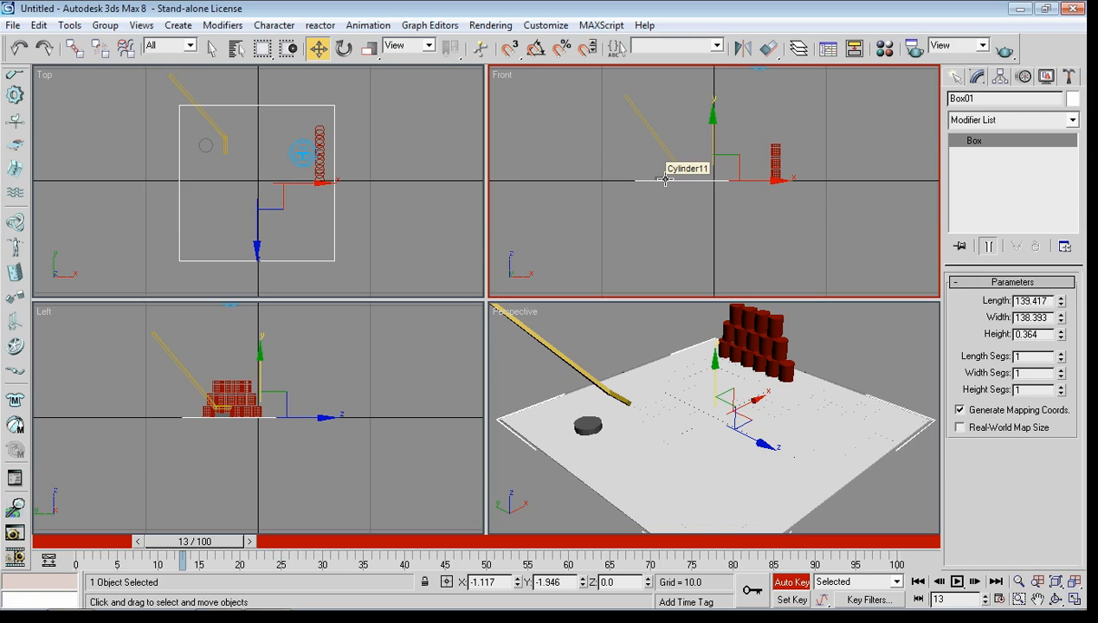
pyautogui.click(665, 179)
pyautogui.moveTo(686, 174); pyautogui.dragTo(758, 165)
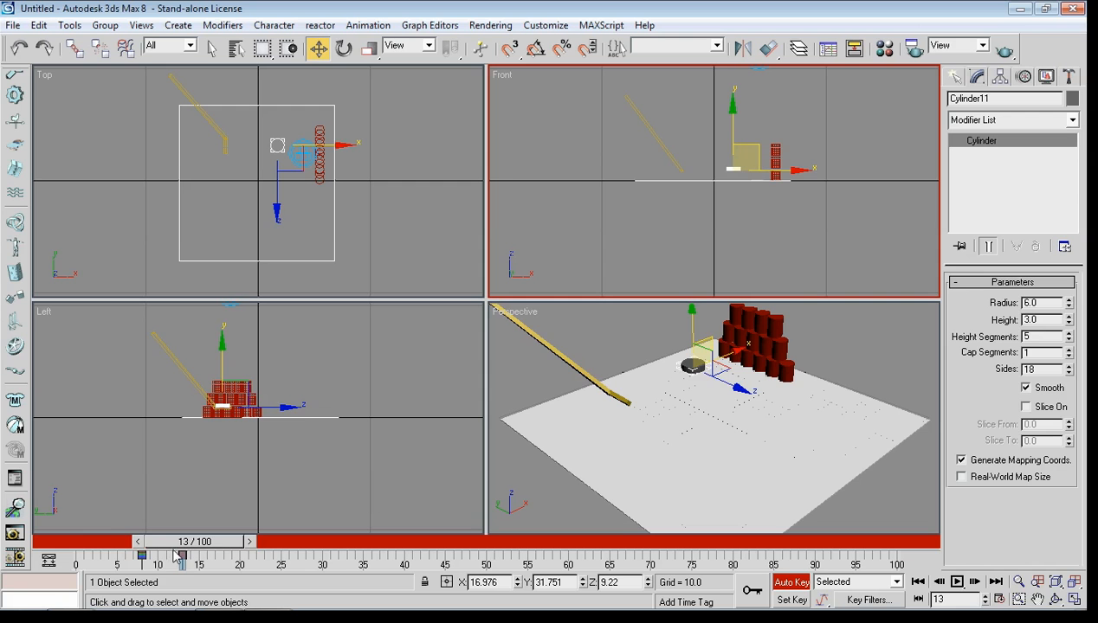
pyautogui.moveTo(223, 544)
pyautogui.mouseDown()
pyautogui.moveTo(178, 547)
pyautogui.moveTo(256, 542)
pyautogui.moveTo(232, 542)
pyautogui.mouseUp()
pyautogui.press('w')
# With manual keying on at frame 18, move the gray disc just past the cylinder stack, to about X 65, Z 19.8
pyautogui.click(791, 600)
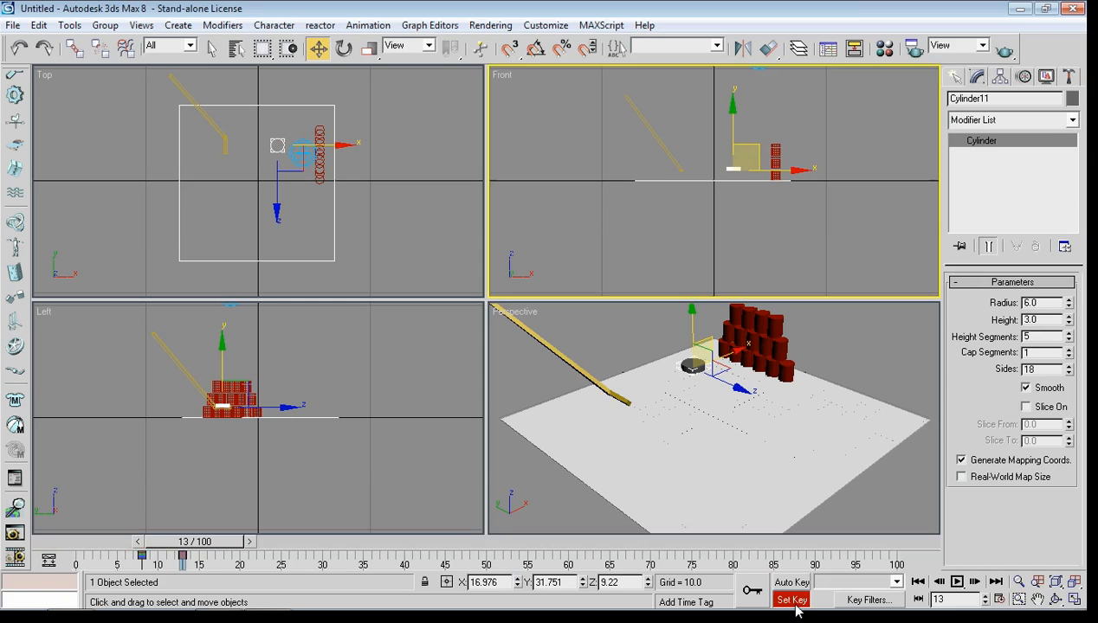
pyautogui.moveTo(205, 542); pyautogui.dragTo(230, 542)
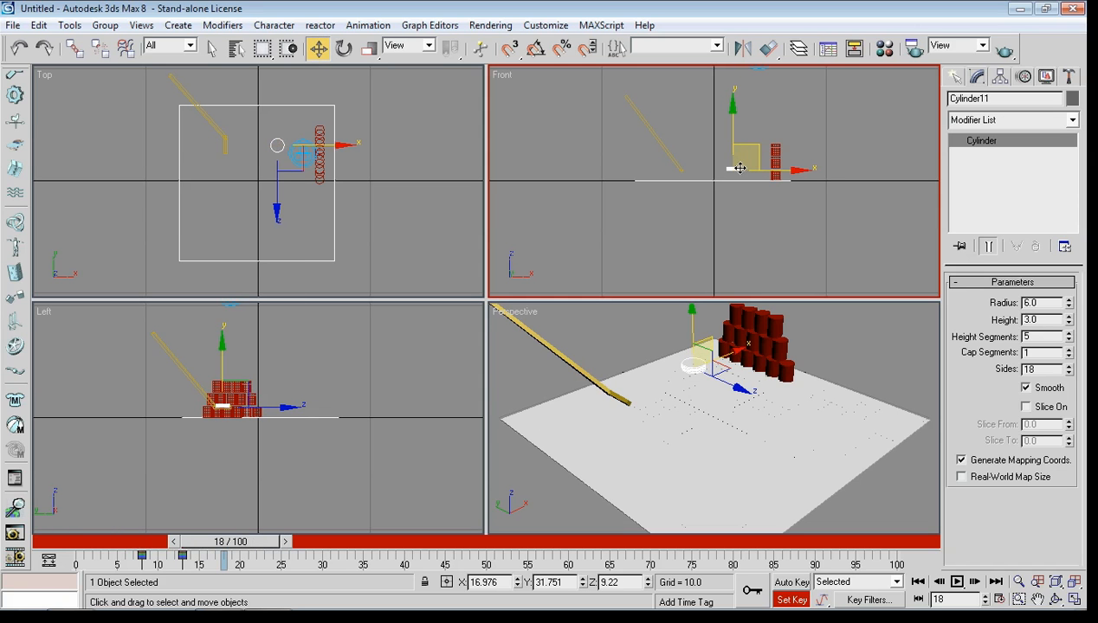
pyautogui.moveTo(740, 168); pyautogui.dragTo(761, 129)
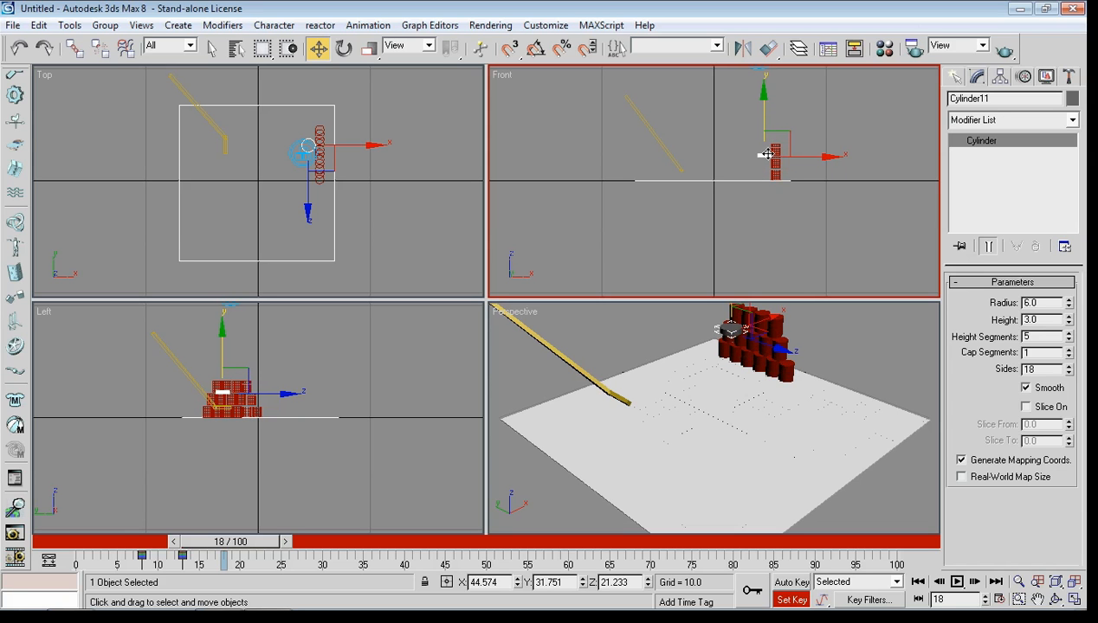
pyautogui.moveTo(801, 159); pyautogui.dragTo(834, 159)
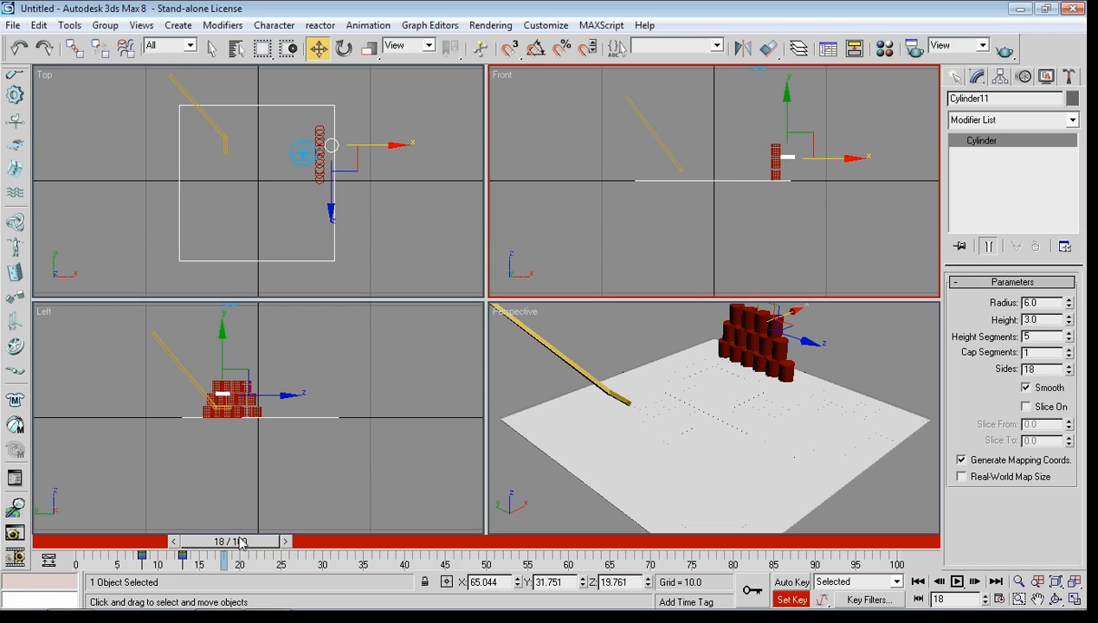
# Undo the gray disc's last move past the cylinder stack
pyautogui.moveTo(239, 538); pyautogui.dragTo(248, 538)
pyautogui.press('w')
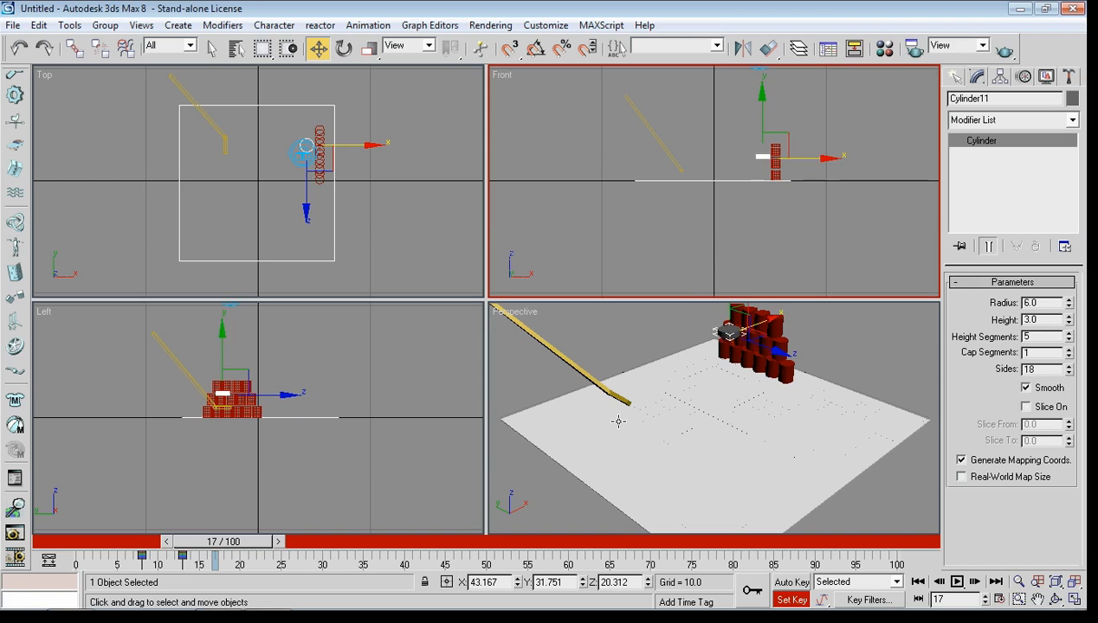
pyautogui.hotkey('ctrl', 'z')
# With automatic keying on at frame 18, move the gray disc into the cylinder stack, to about X 55.9, Z 19.1
pyautogui.click(795, 587)
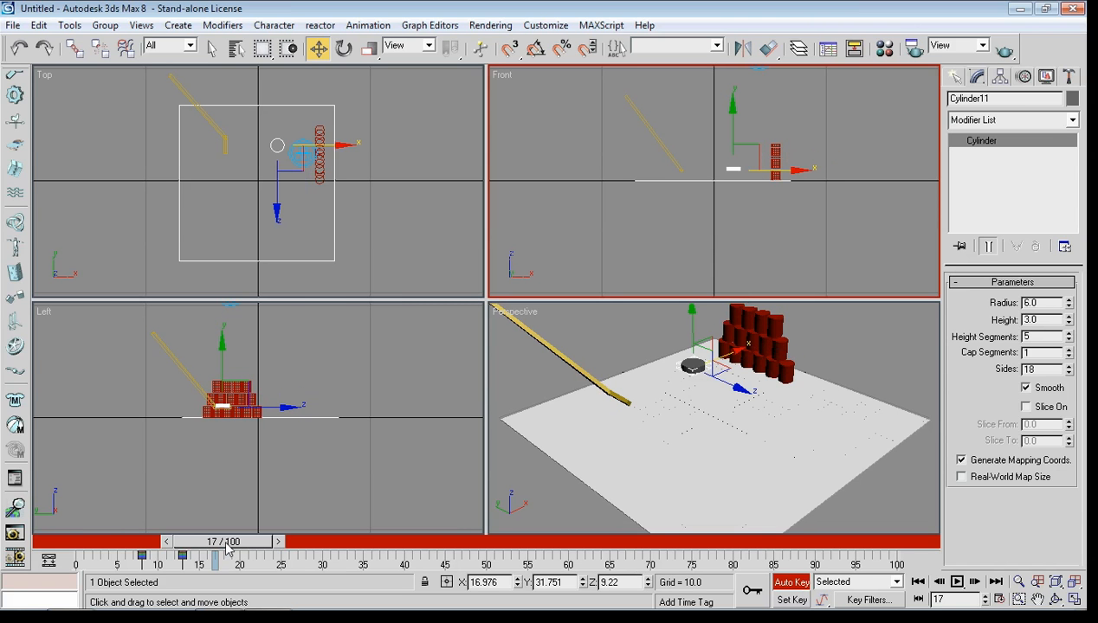
pyautogui.moveTo(227, 547)
pyautogui.mouseDown()
pyautogui.moveTo(201, 548)
pyautogui.moveTo(232, 548)
pyautogui.mouseUp()
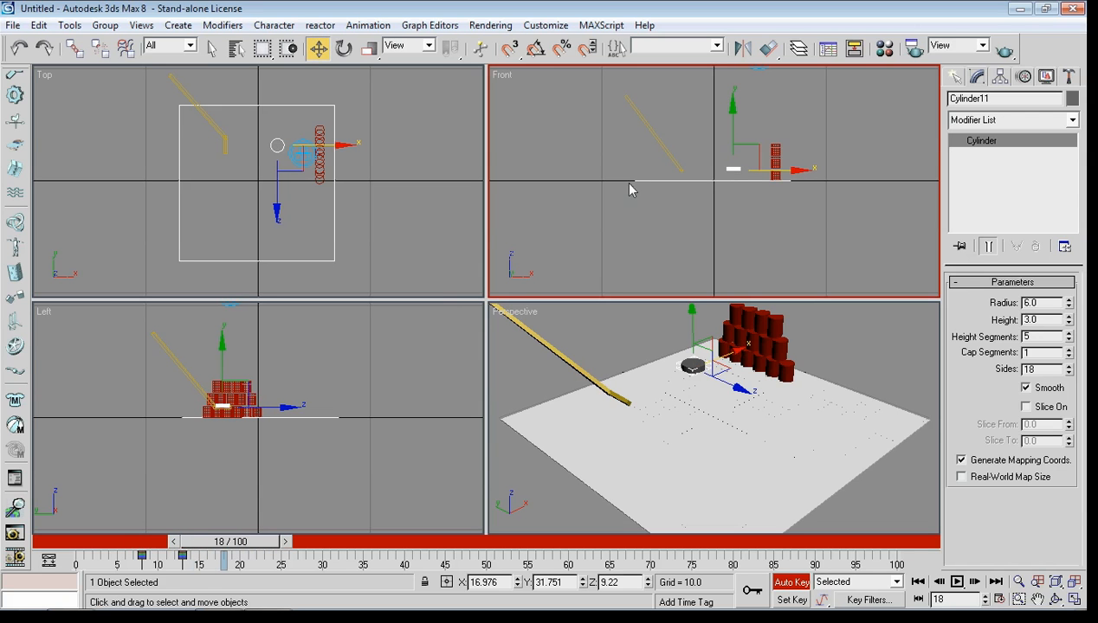
pyautogui.click(743, 169)
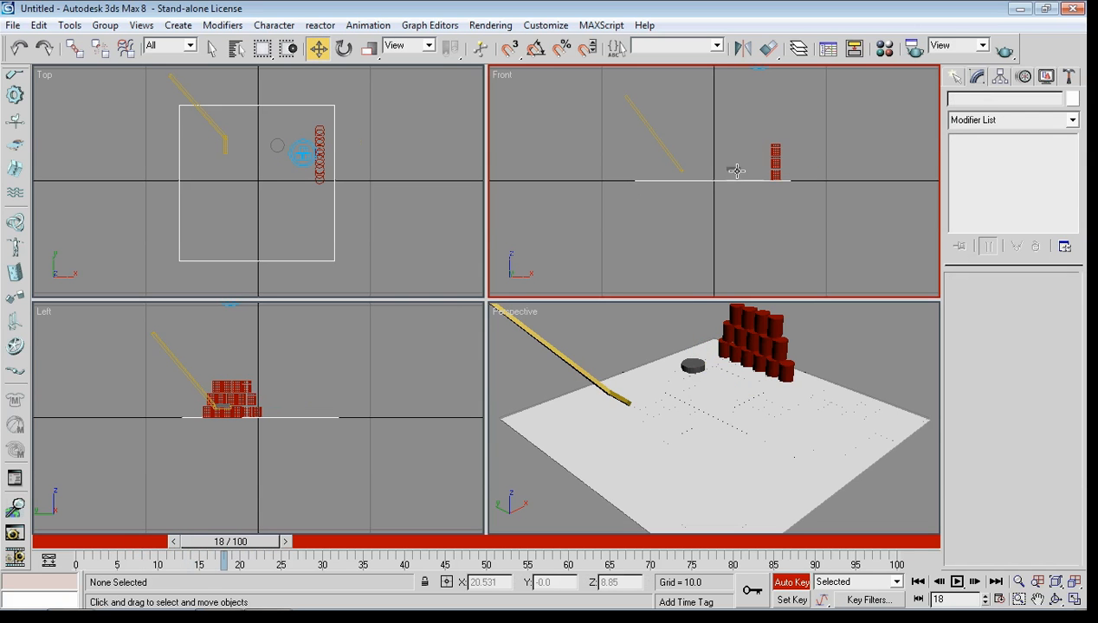
pyautogui.click(731, 169)
pyautogui.moveTo(755, 168); pyautogui.dragTo(777, 124)
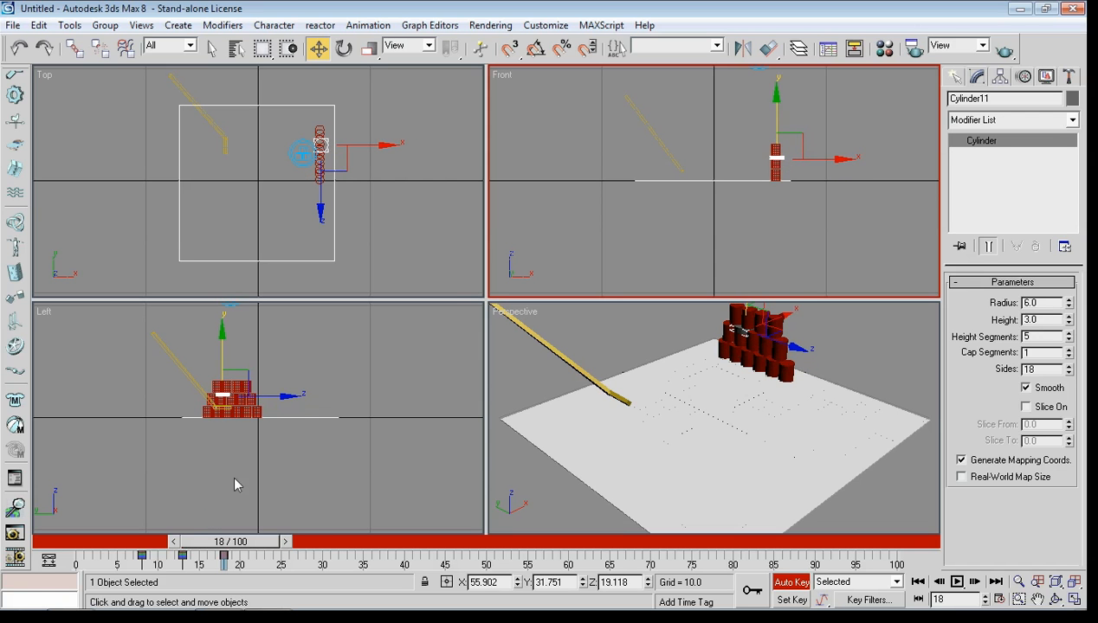
# With automatic keying on at frame 23, move the gray disc beyond and above the cylinders, to about X 85.6, Z 31.1
pyautogui.moveTo(217, 551); pyautogui.dragTo(292, 551)
pyautogui.click(782, 600)
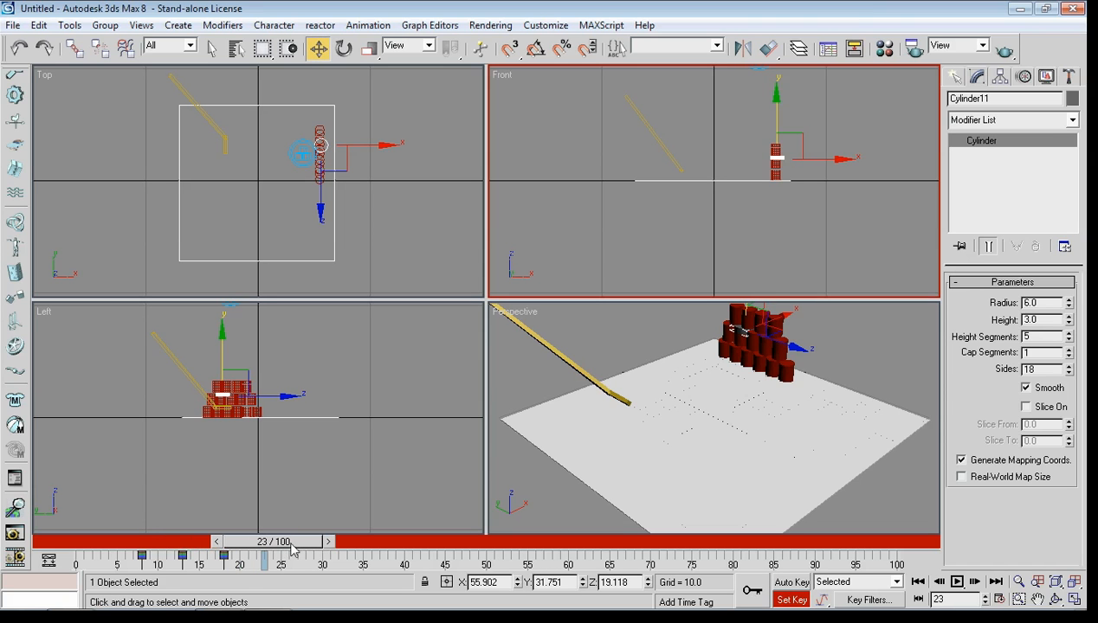
pyautogui.click(792, 583)
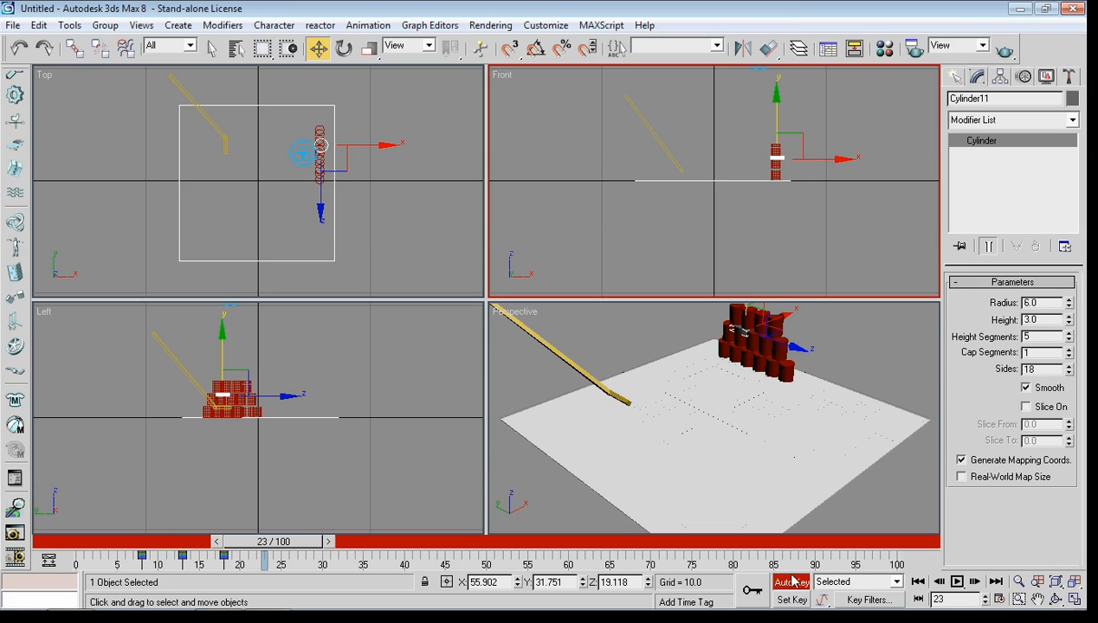
pyautogui.click(789, 165)
pyautogui.click(776, 161)
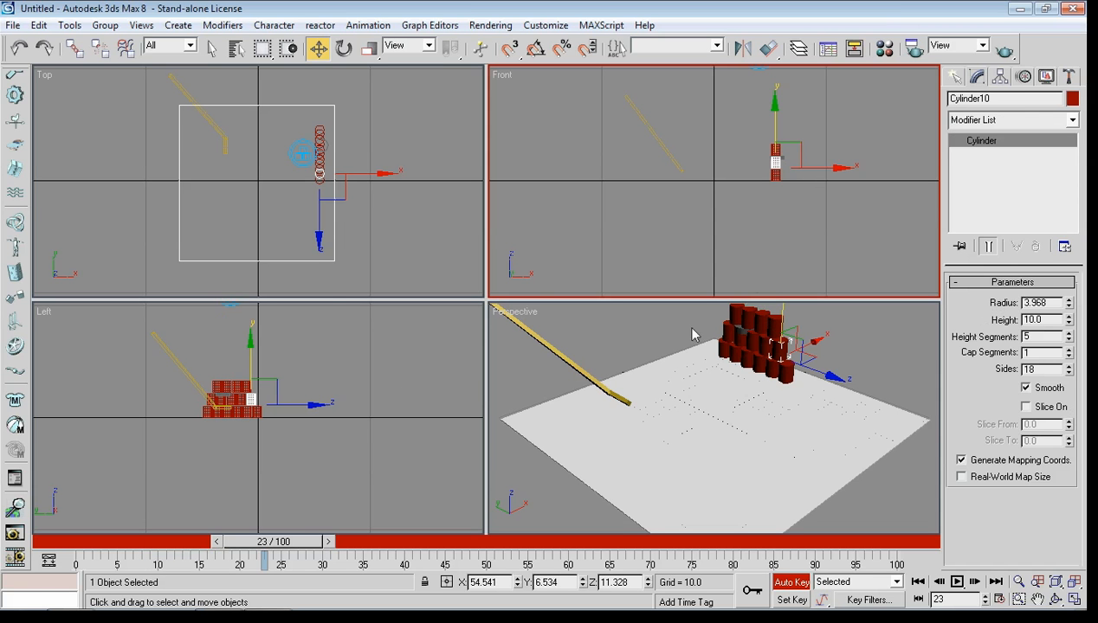
pyautogui.click(782, 157)
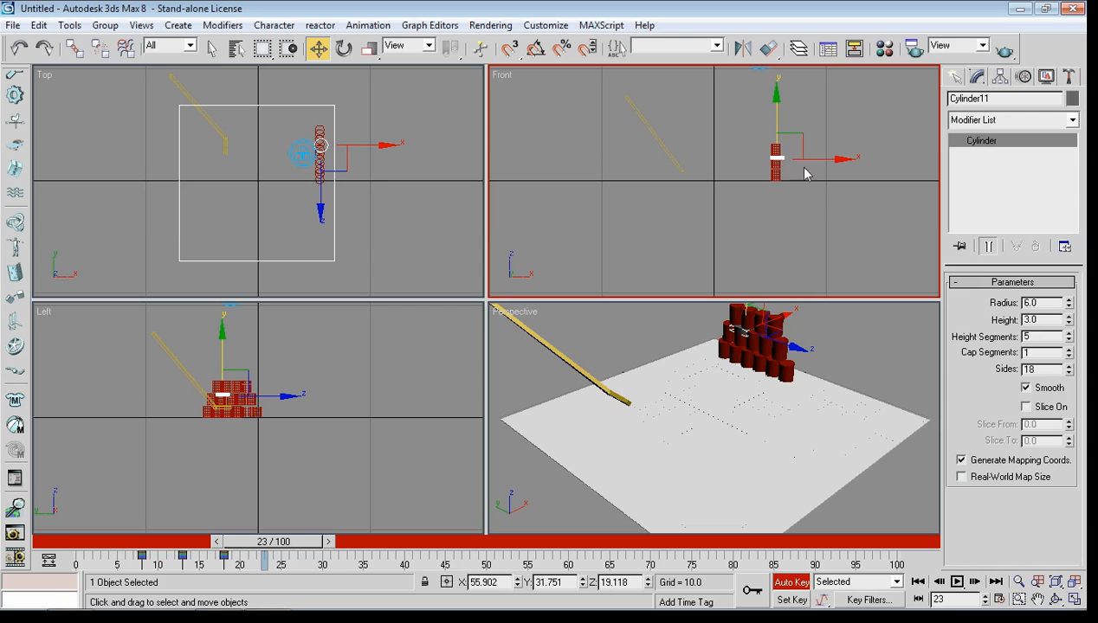
pyautogui.moveTo(776, 143); pyautogui.dragTo(809, 121)
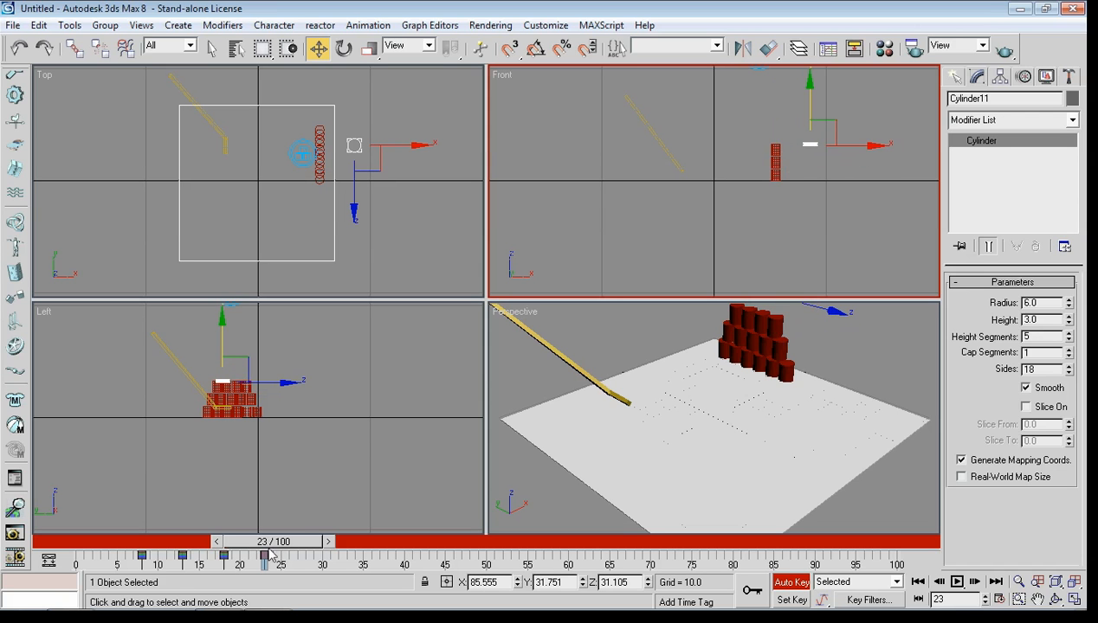
# Return to frame 0 and set the reactor world's collision tolerance to 1.0
pyautogui.moveTo(270, 544); pyautogui.dragTo(83, 542)
pyautogui.press('w')
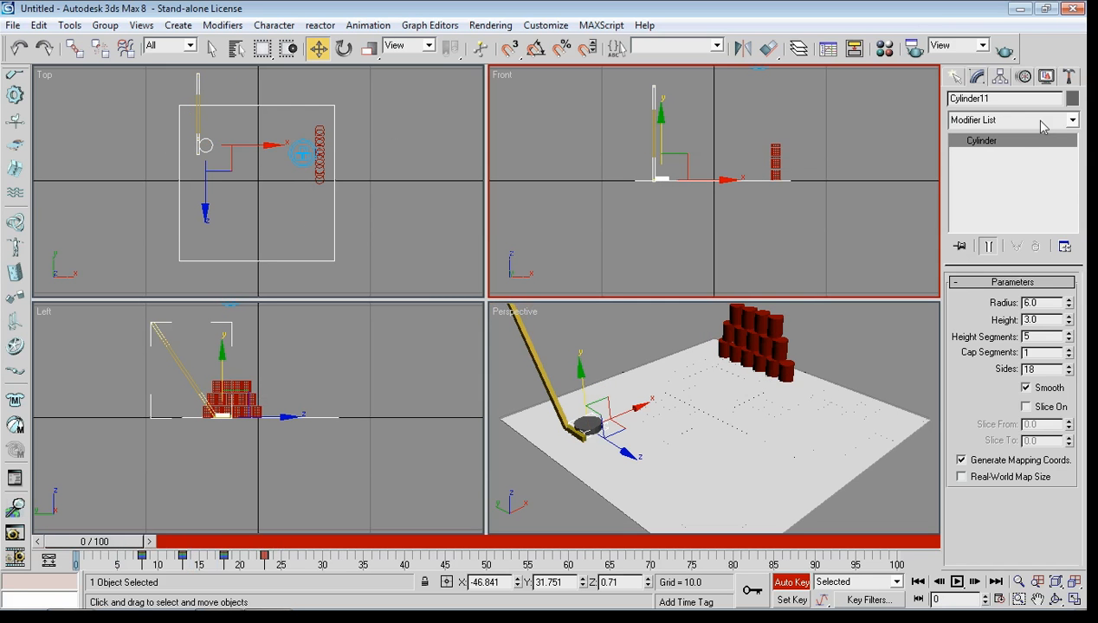
pyautogui.click(955, 77)
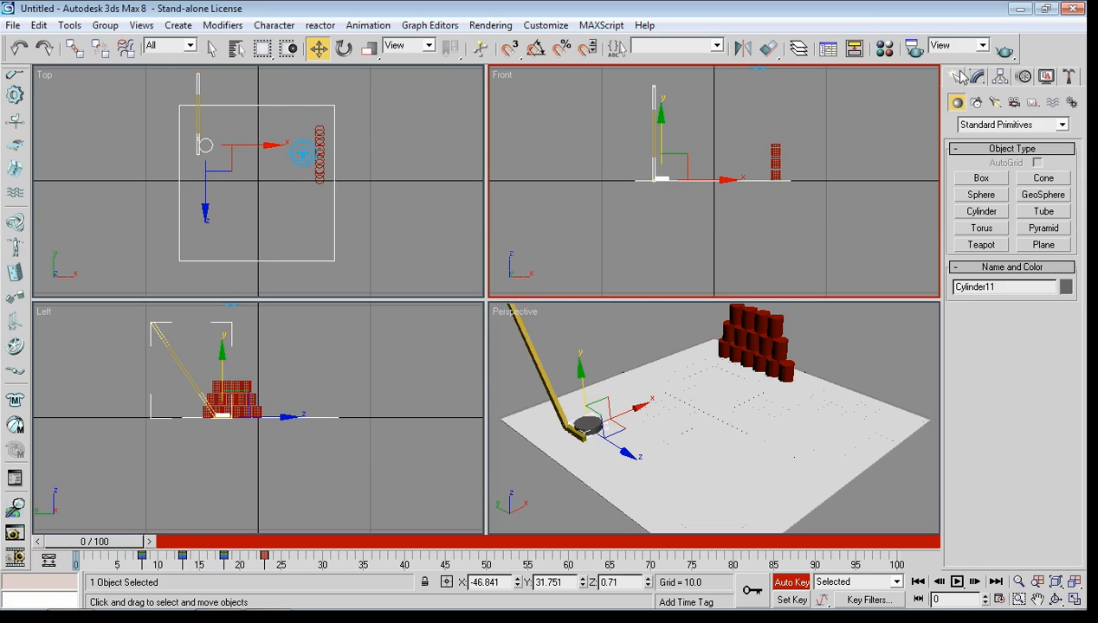
pyautogui.click(1070, 78)
pyautogui.click(979, 310)
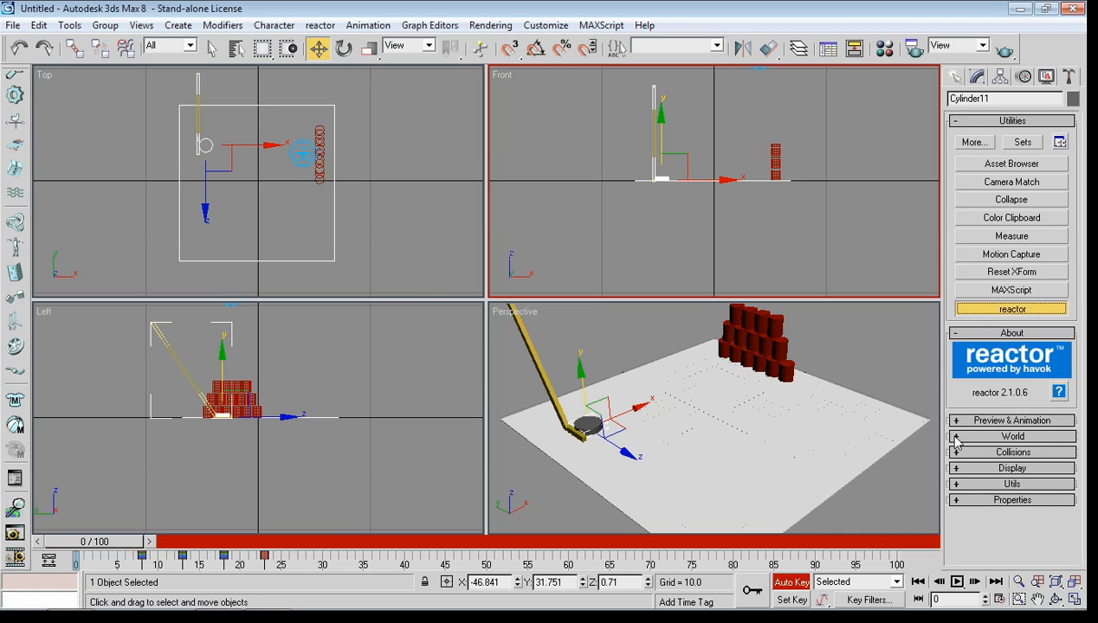
pyautogui.click(956, 438)
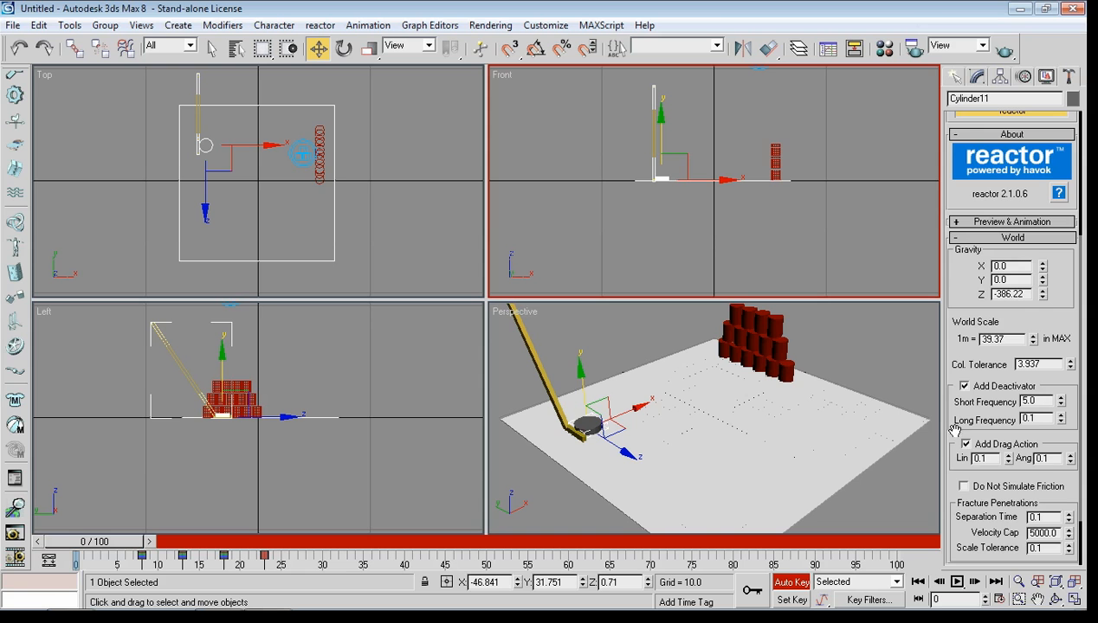
pyautogui.scroll(-2, 954, 374)
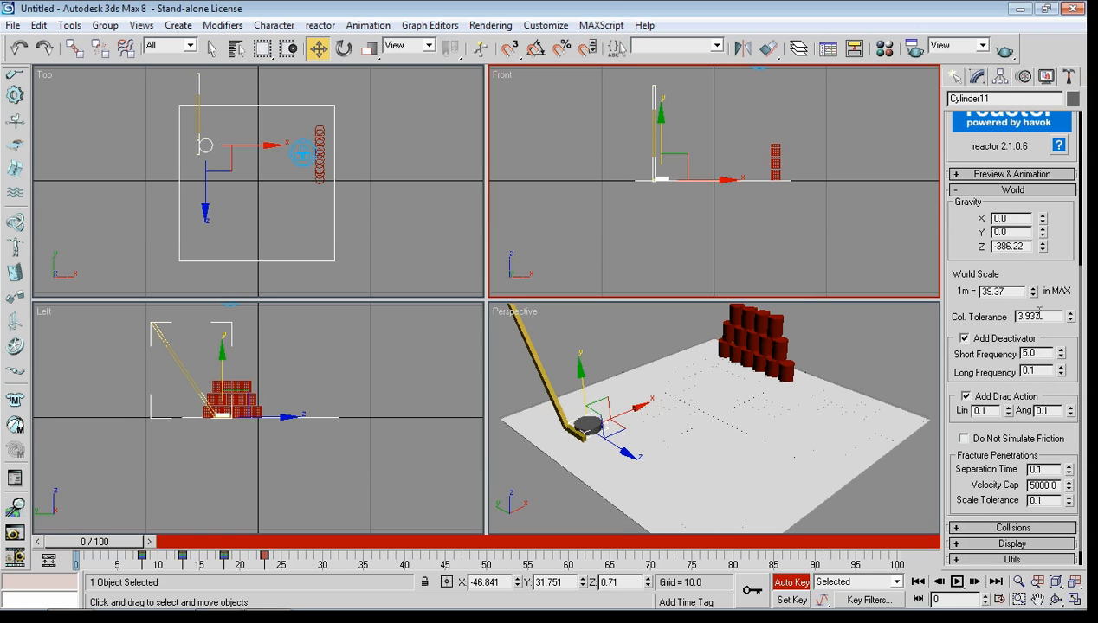
pyautogui.moveTo(1043, 316); pyautogui.dragTo(1007, 317)
pyautogui.write('1')
pyautogui.press('Return')
# Play the reactor simulation in the real-time preview, continuing past the world analysis, and close the preview
pyautogui.click(959, 176)
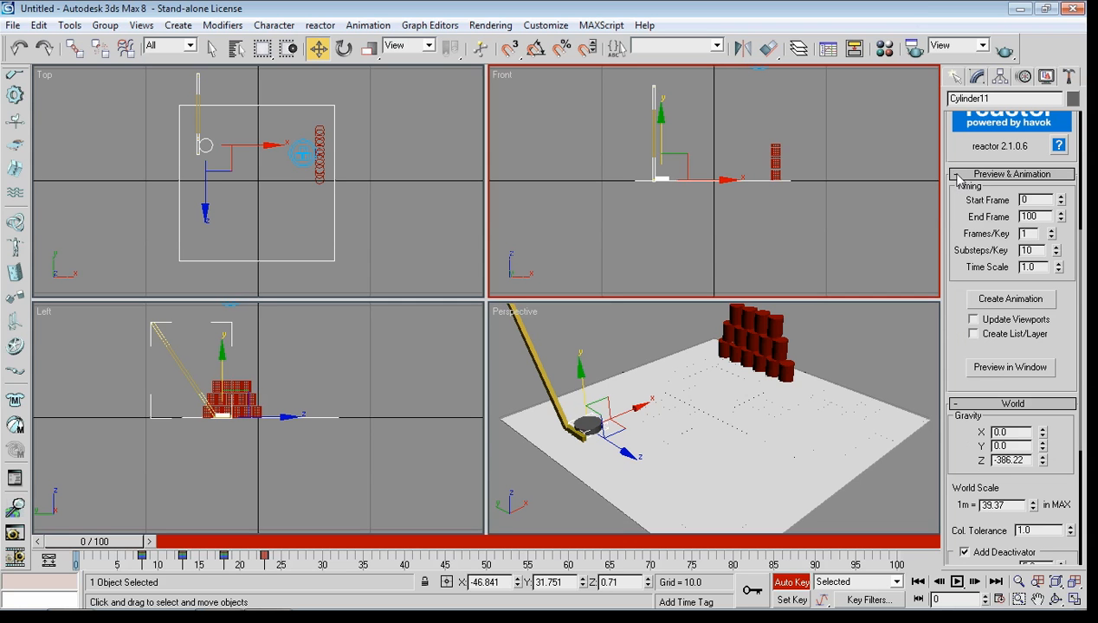
pyautogui.doubleClick(1046, 217)
pyautogui.click(1030, 371)
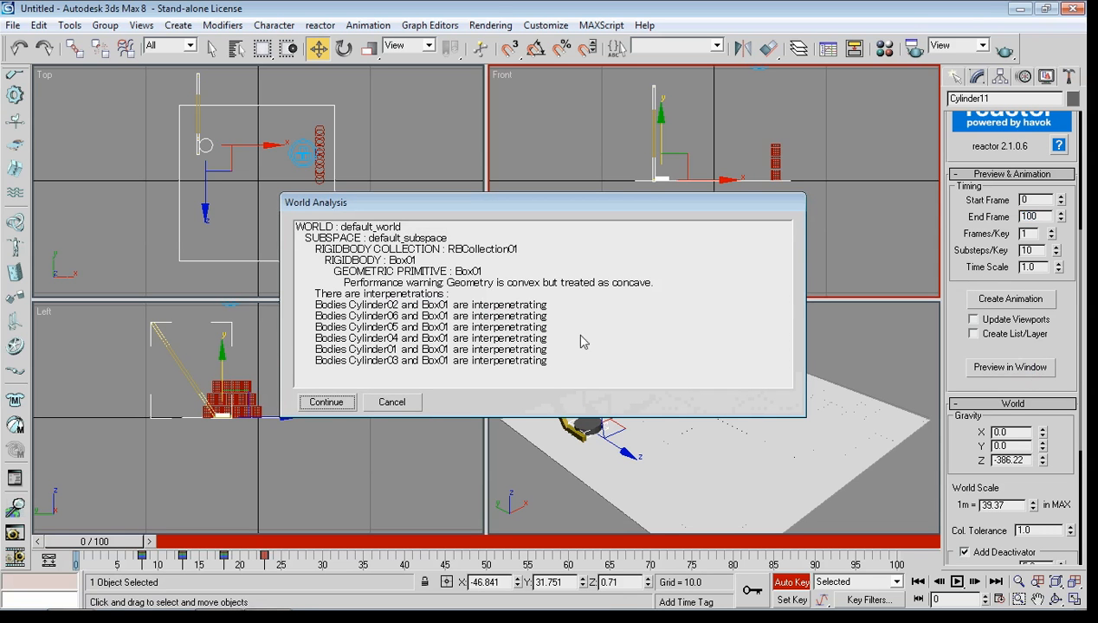
pyautogui.click(327, 403)
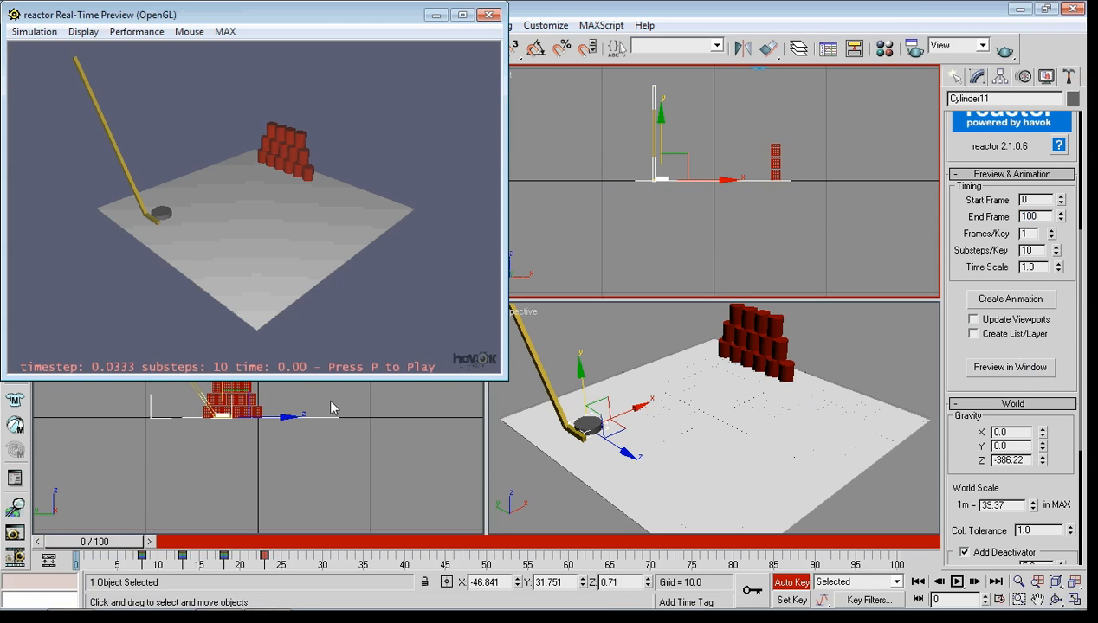
pyautogui.press('p')
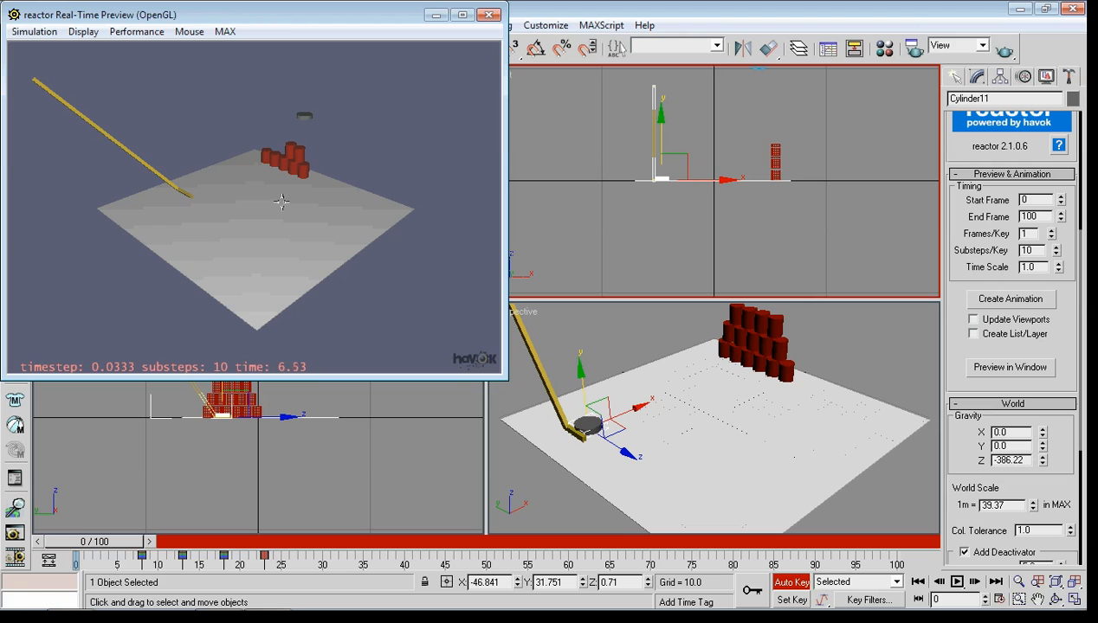
pyautogui.click(489, 14)
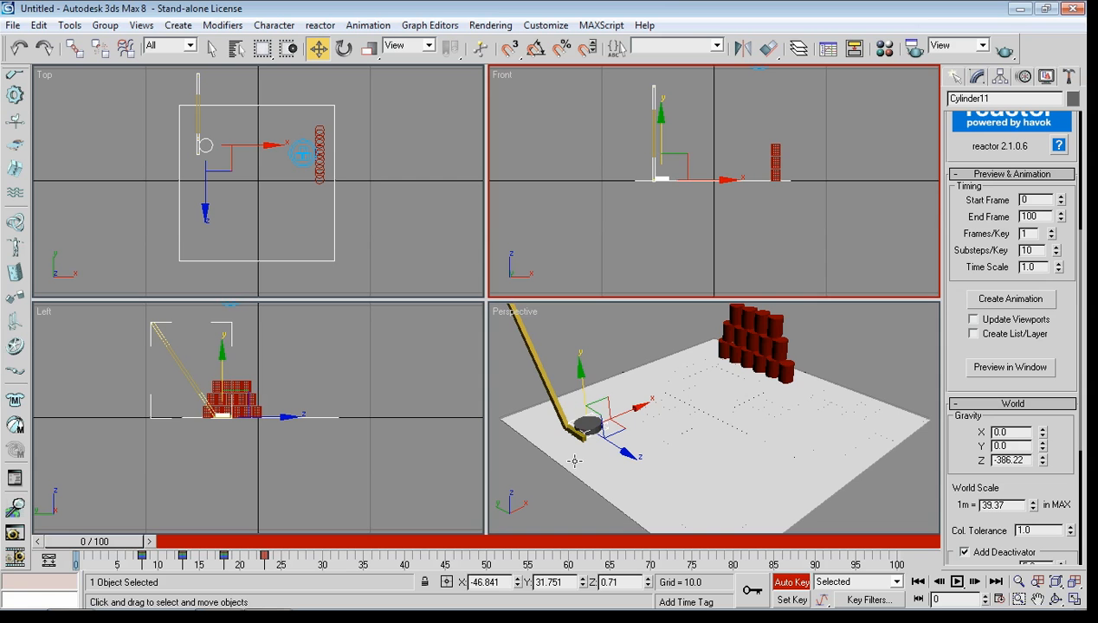
# Open the render scene settings and create the reactor animation for frames 0 to 100, continuing past the world analysis
pyautogui.click(487, 26)
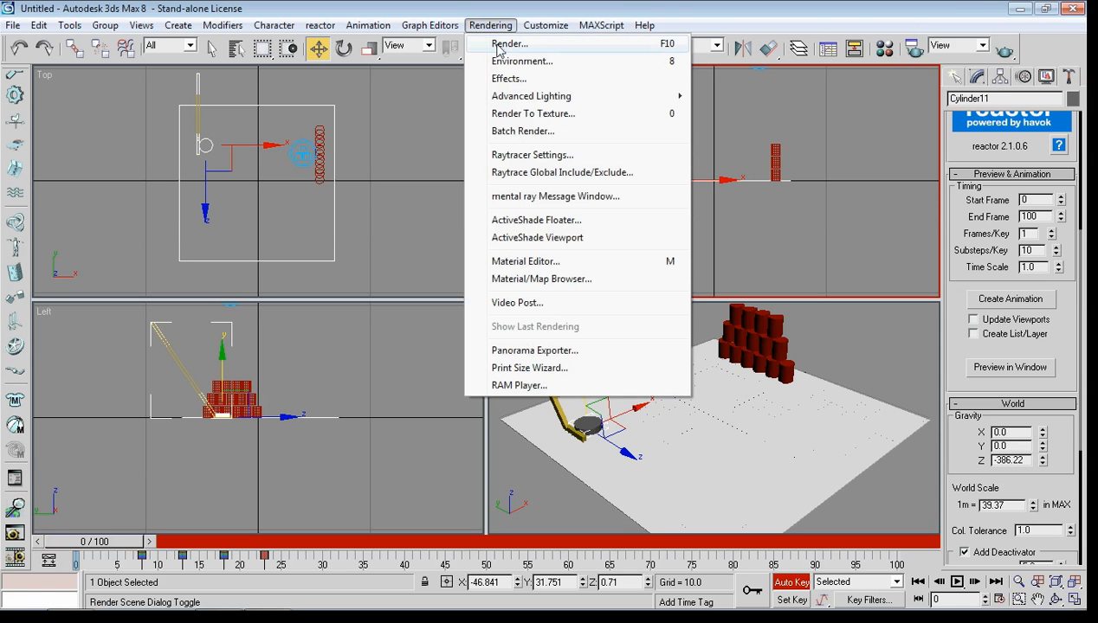
pyautogui.click(498, 45)
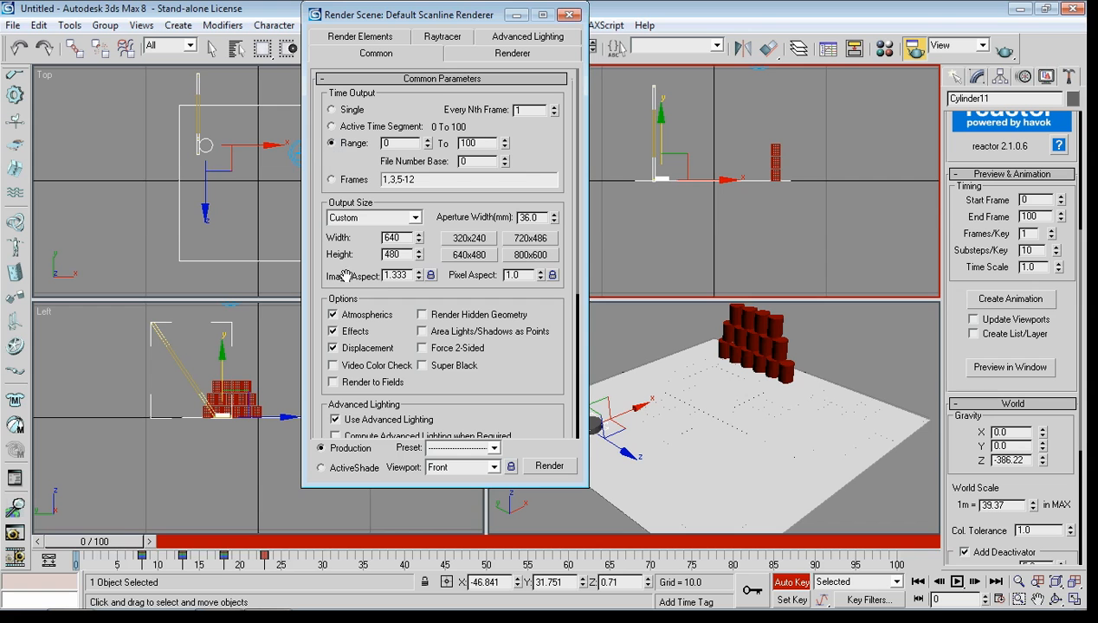
pyautogui.moveTo(103, 545)
pyautogui.mouseDown()
pyautogui.moveTo(433, 537)
pyautogui.moveTo(421, 537)
pyautogui.mouseUp()
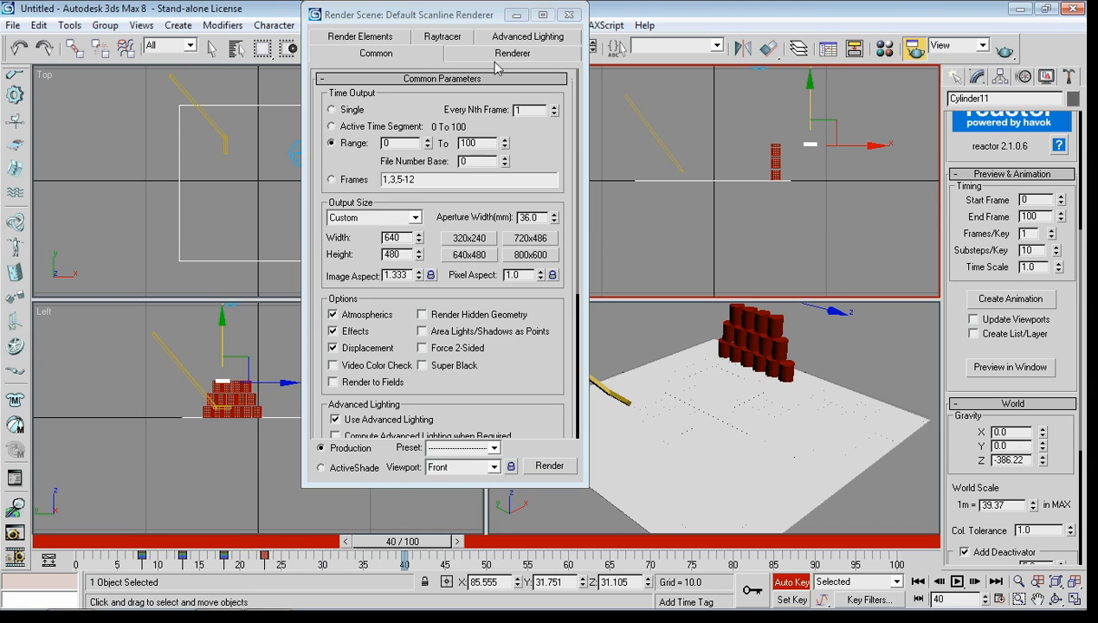
pyautogui.click(1027, 302)
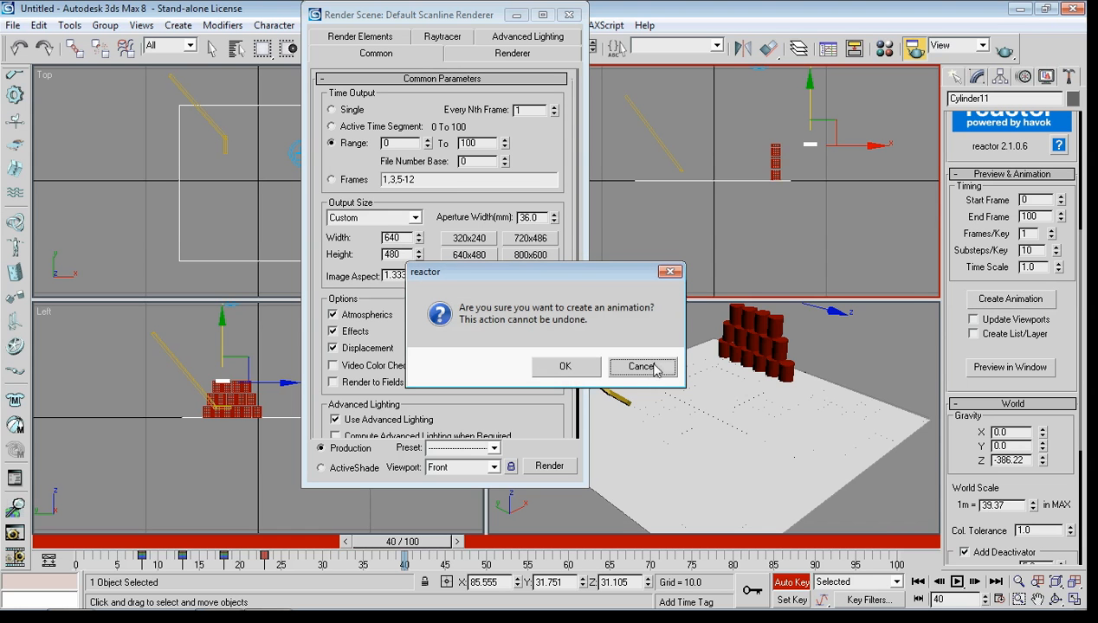
pyautogui.click(555, 369)
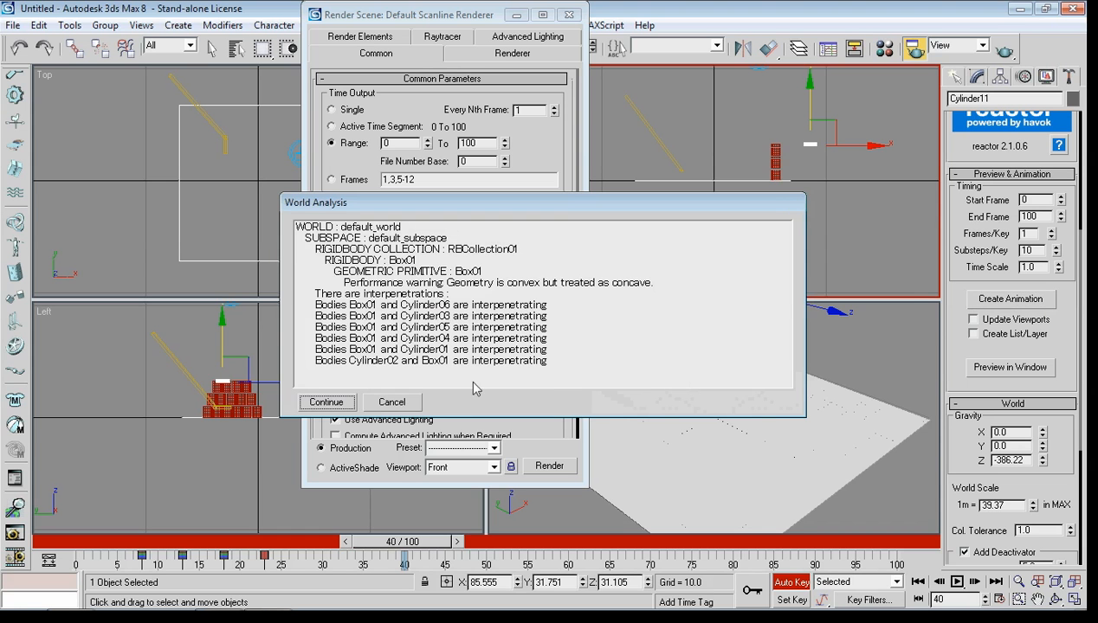
pyautogui.click(328, 404)
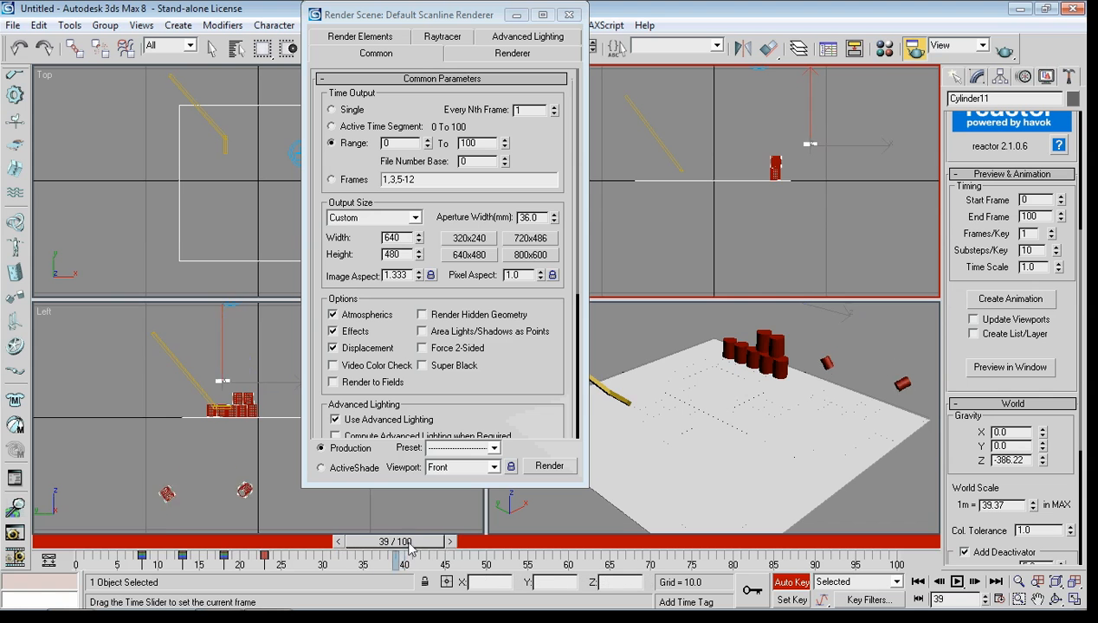
# Scrub the simulated motion to frame 66, end the render range at 66, and choose the HDTV (video) output size
pyautogui.moveTo(403, 541); pyautogui.dragTo(619, 542)
pyautogui.moveTo(489, 143); pyautogui.dragTo(433, 144)
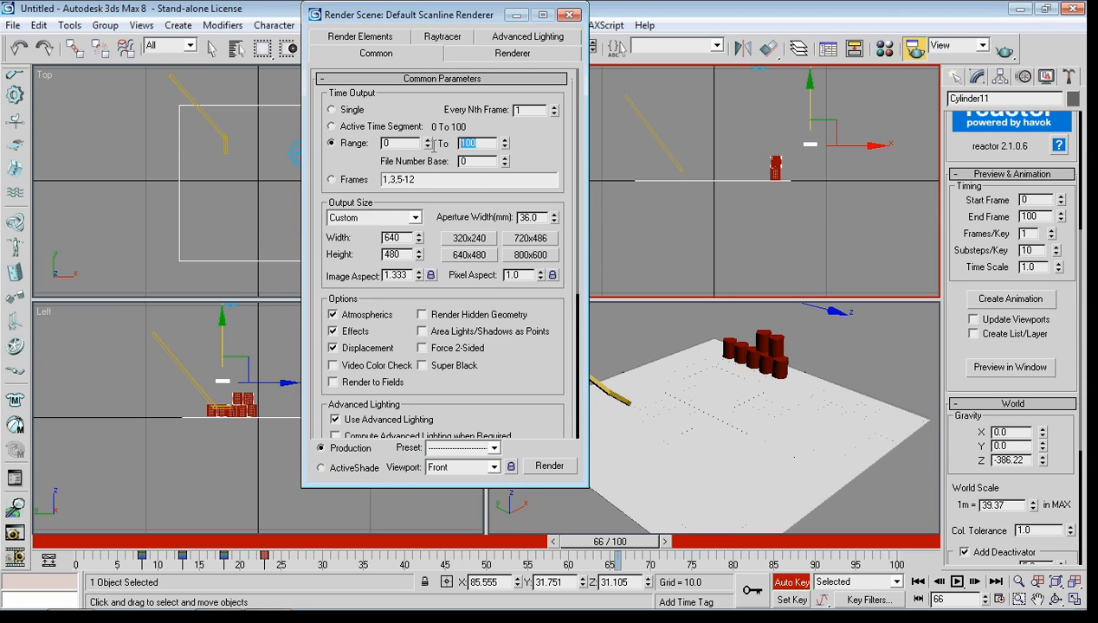
pyautogui.write('66')
pyautogui.moveTo(535, 400); pyautogui.dragTo(544, 305)
pyautogui.click(415, 122)
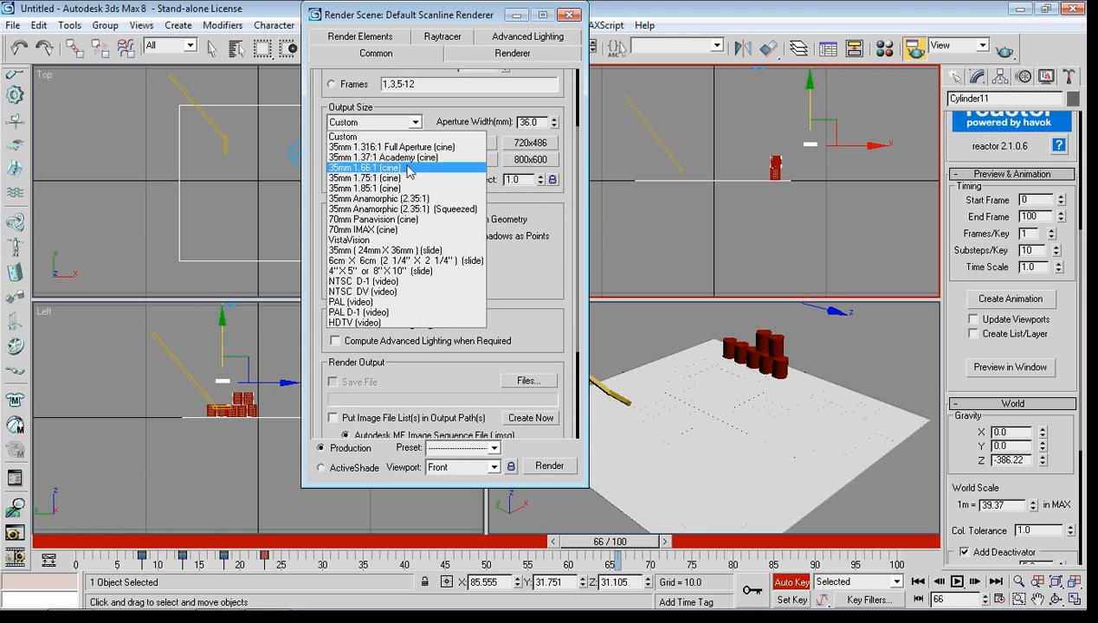
pyautogui.click(376, 323)
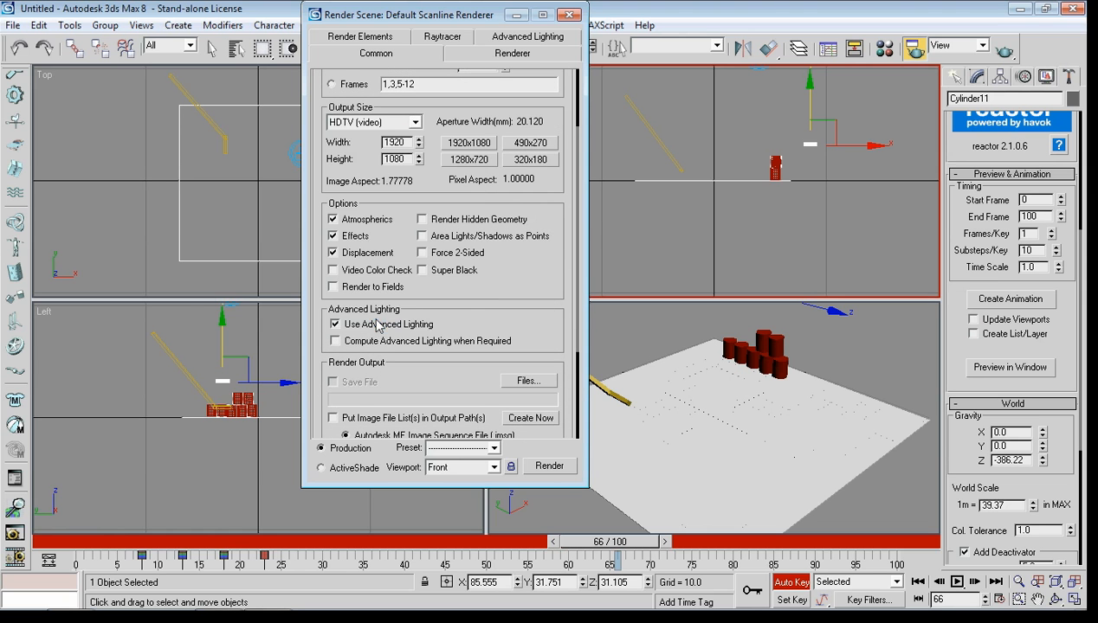
pyautogui.moveTo(498, 314); pyautogui.dragTo(500, 239)
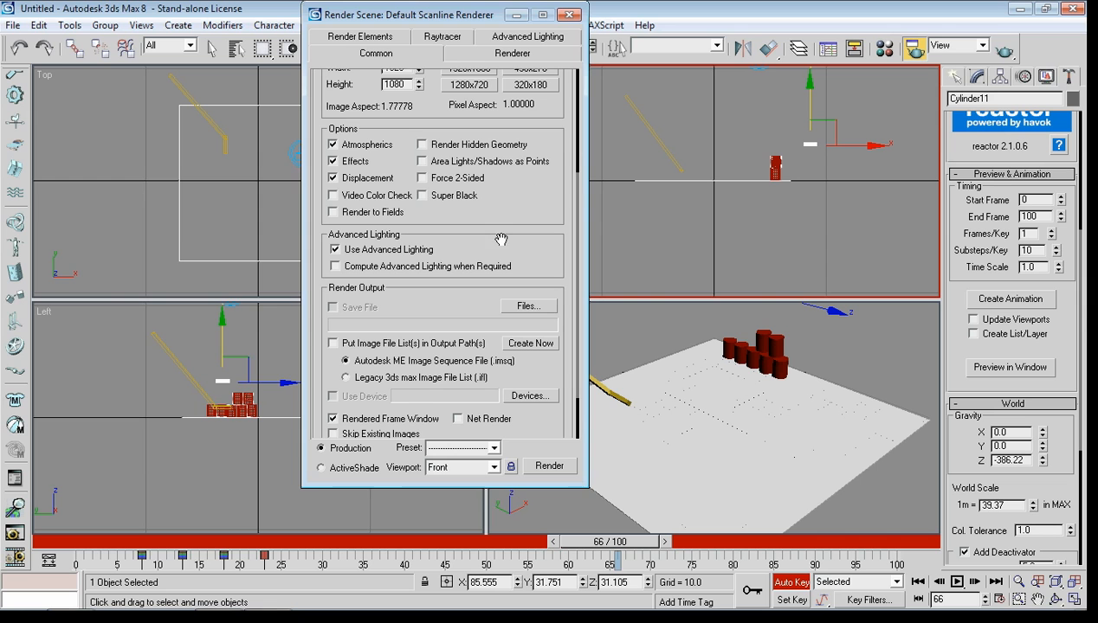
# Set the render output to an AVI file named puckIntoCans, using the Cinepak Codec by Radius at quality 50
pyautogui.click(544, 307)
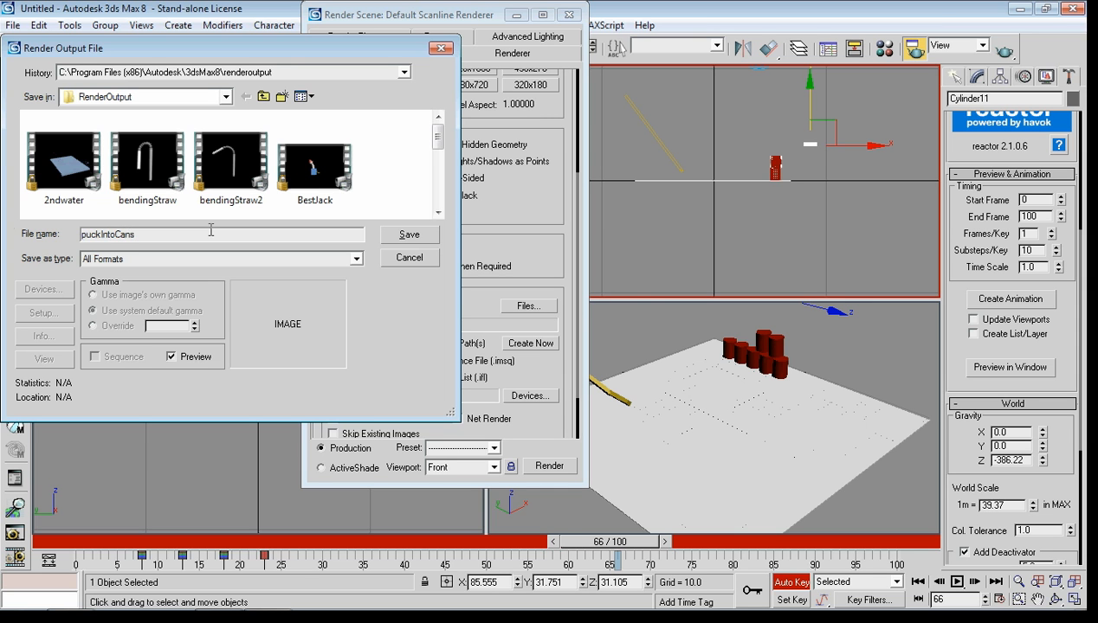
pyautogui.click(357, 260)
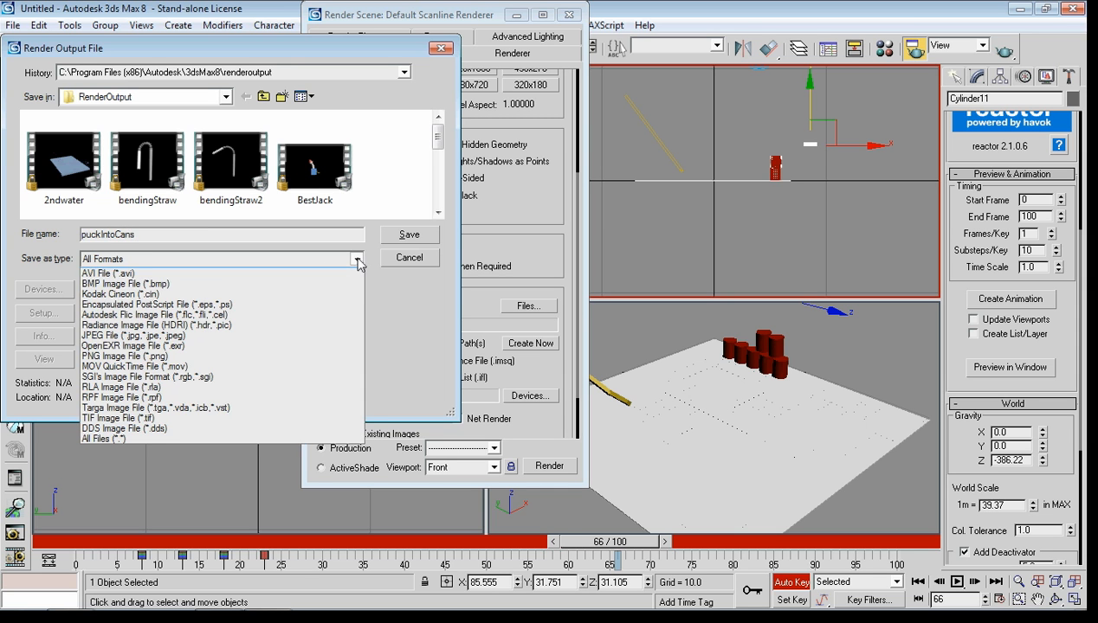
pyautogui.click(331, 283)
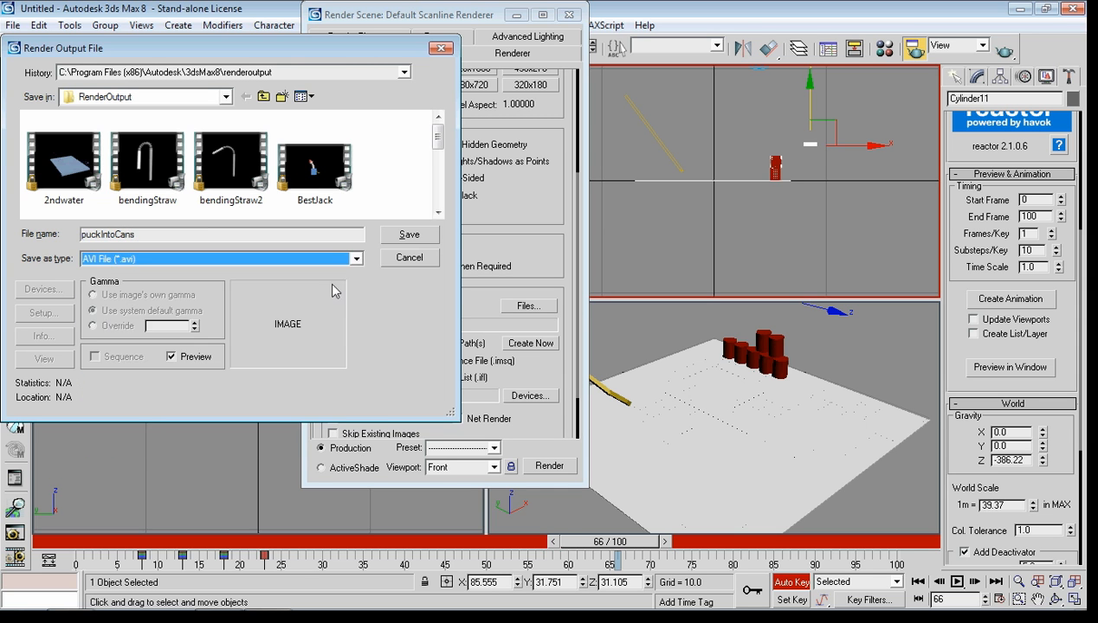
pyautogui.click(403, 235)
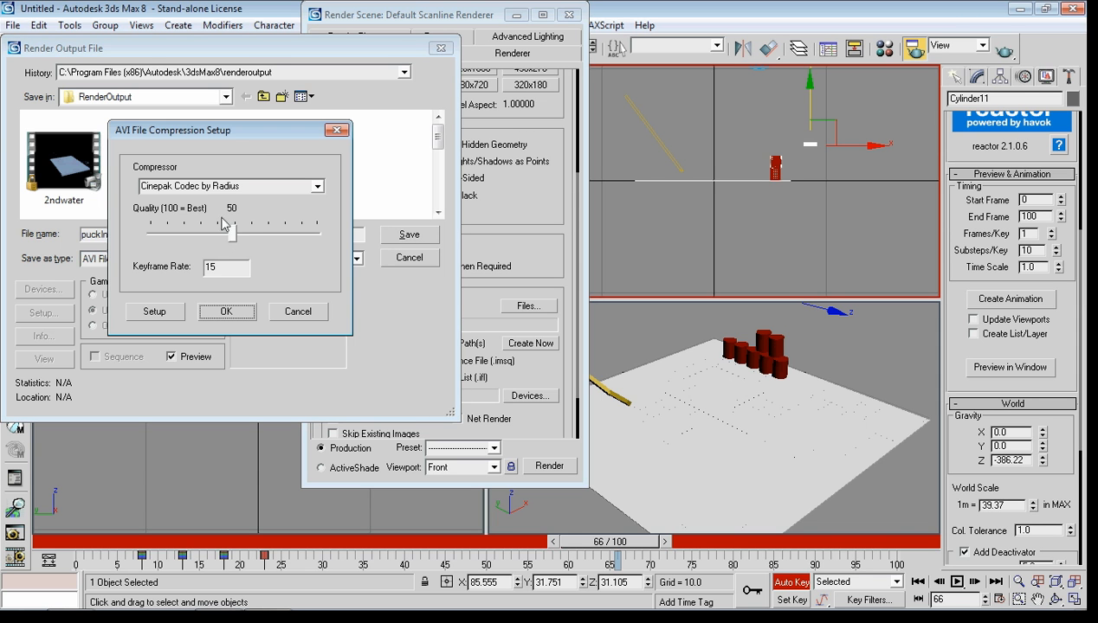
pyautogui.click(226, 311)
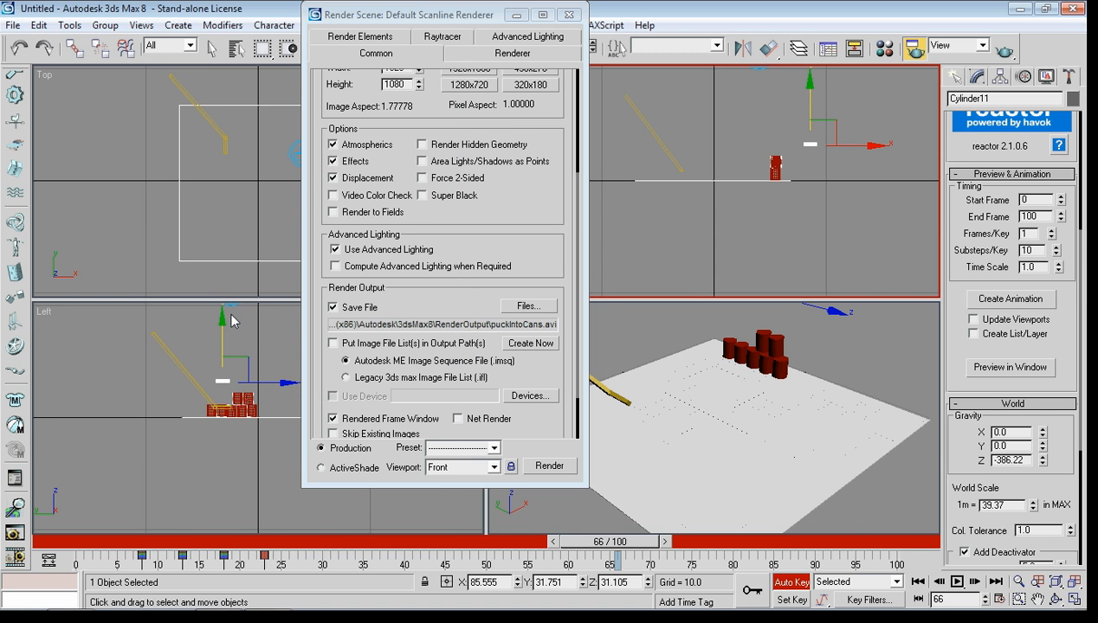
pyautogui.click(549, 467)
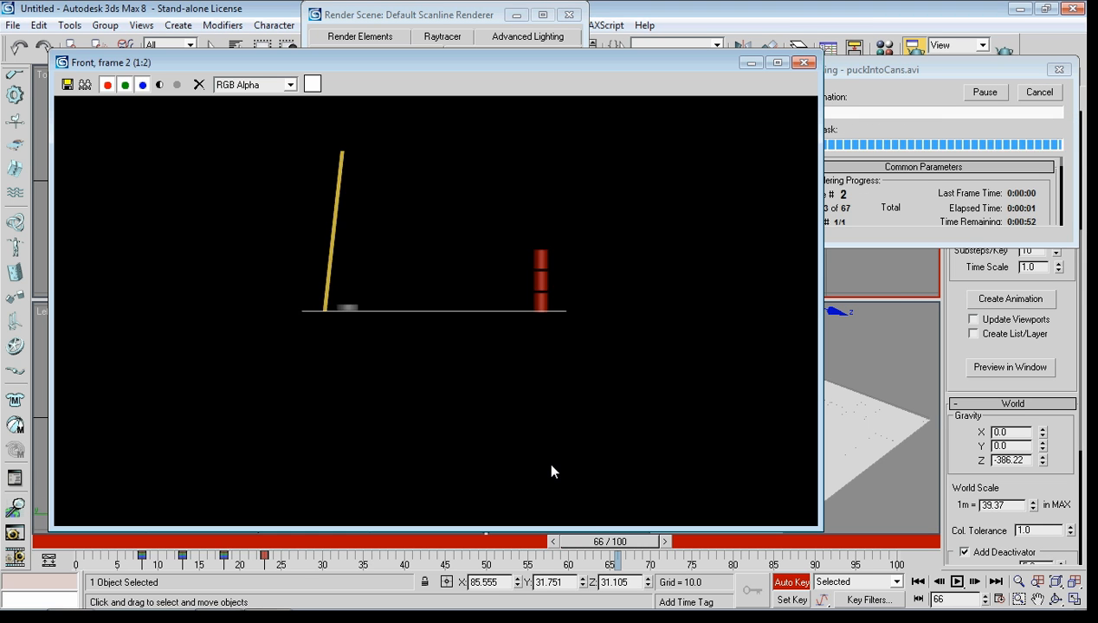
pyautogui.click(801, 64)
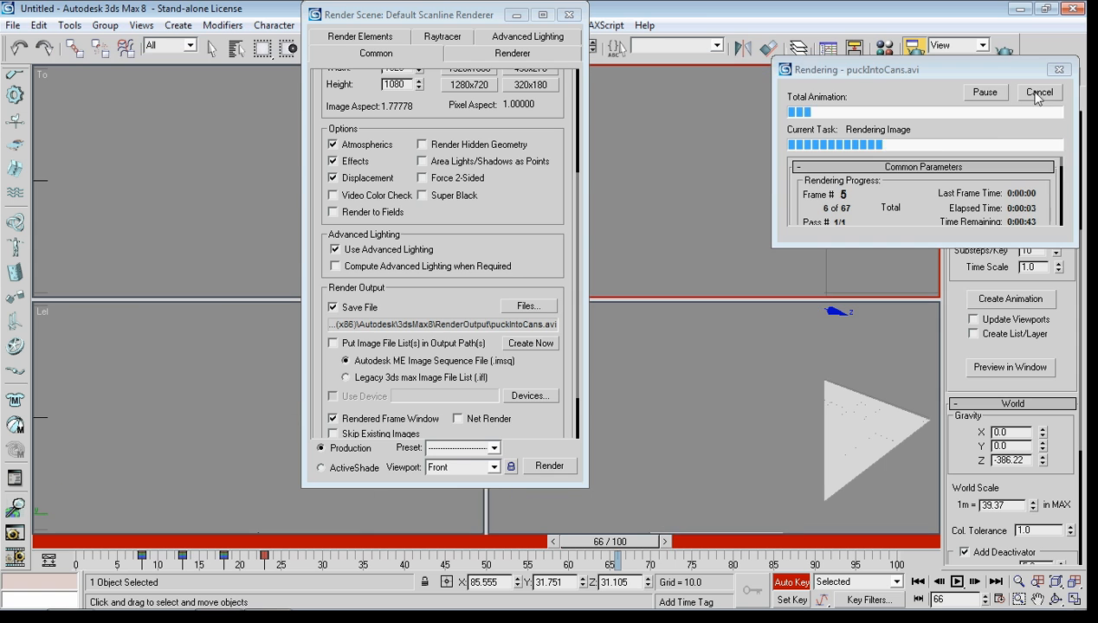
pyautogui.click(1037, 92)
# Make the Perspective view active and render the animation from it
pyautogui.click(879, 354)
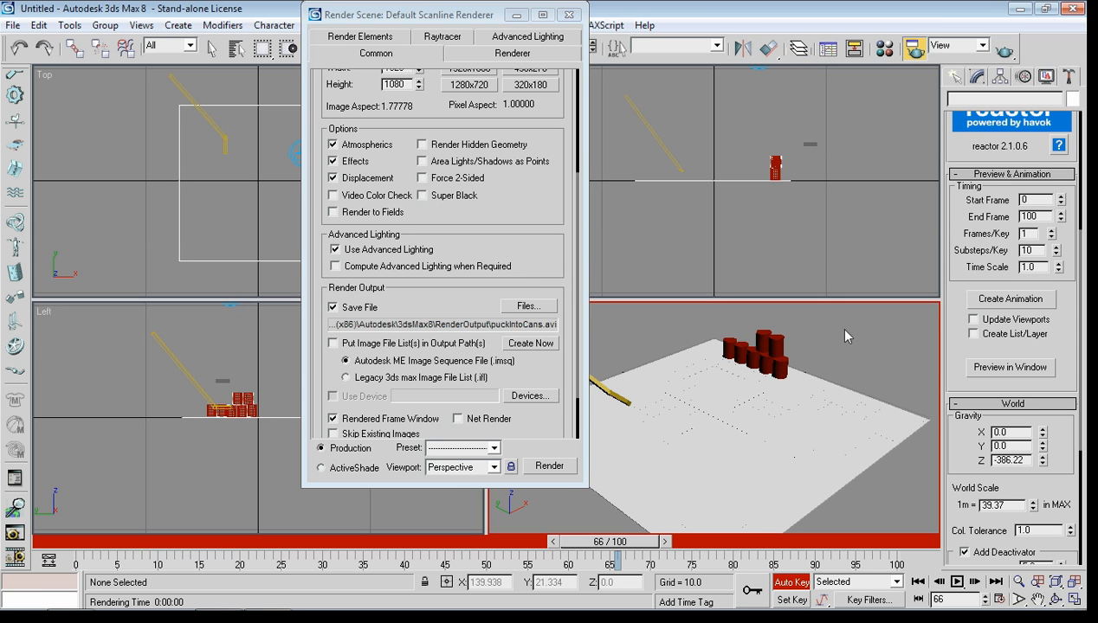
pyautogui.click(565, 467)
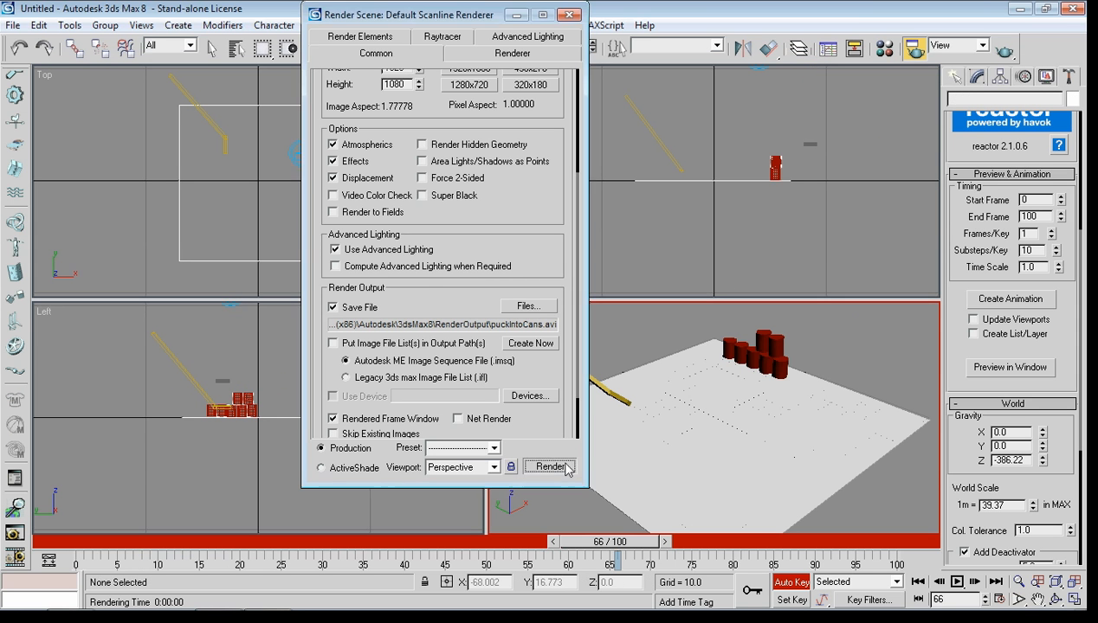
pyautogui.click(504, 330)
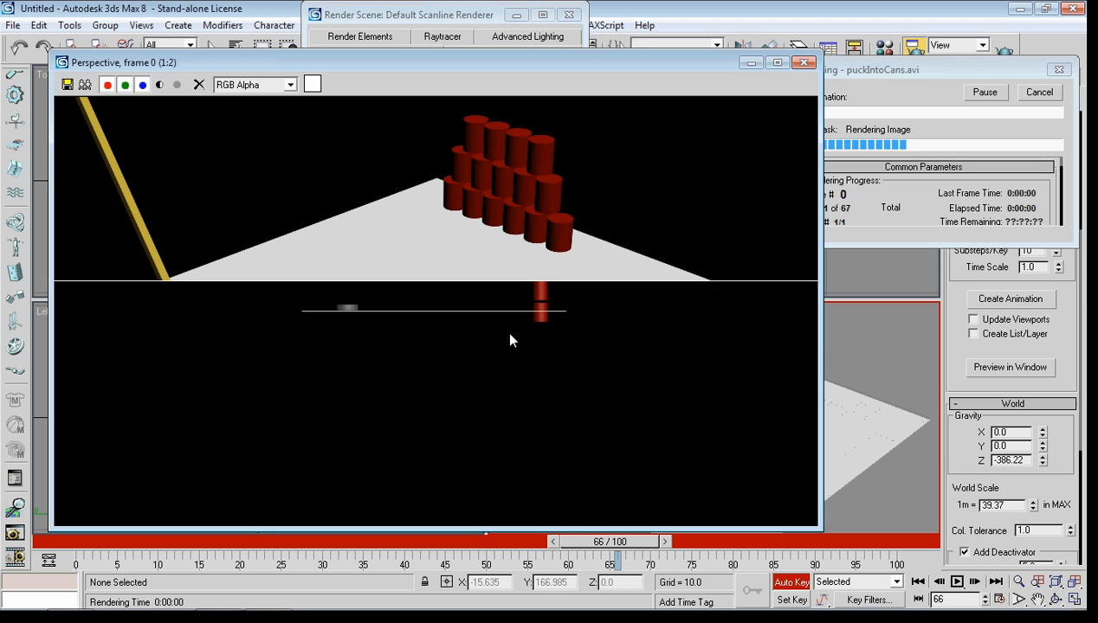